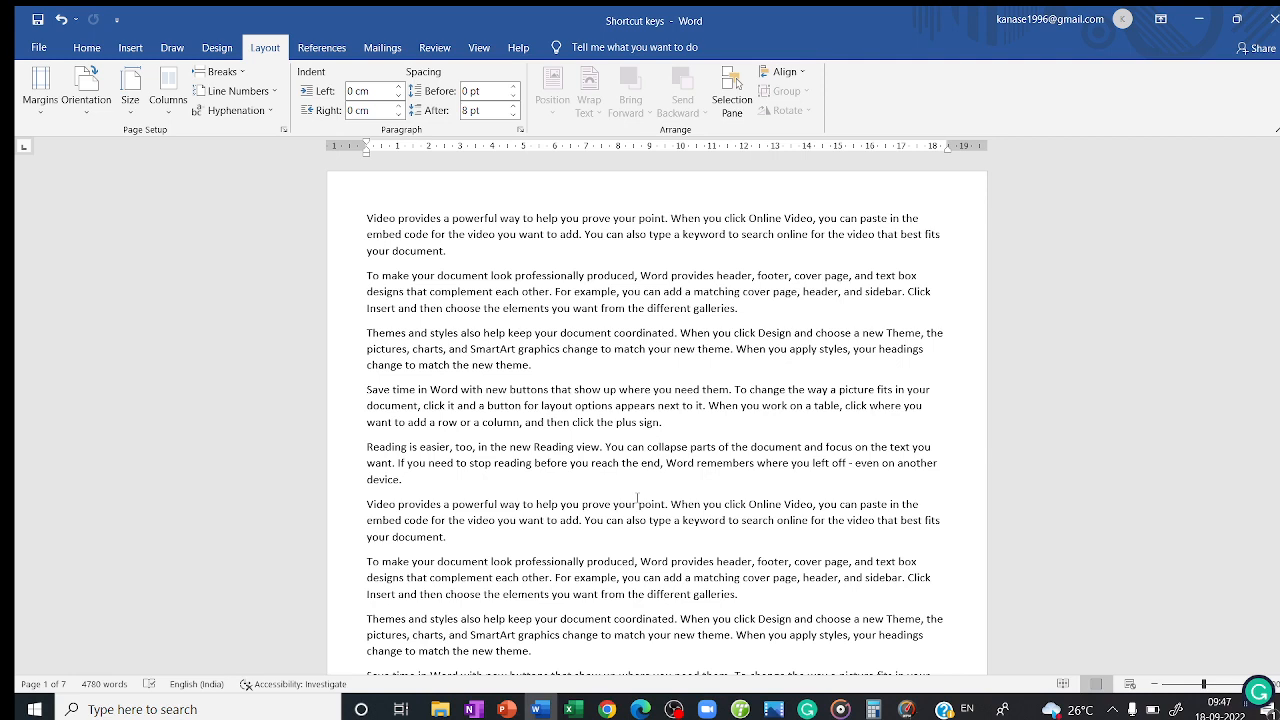
# - Make all the text in the document bold
pyautogui.hotkey('ctrl', 'a')
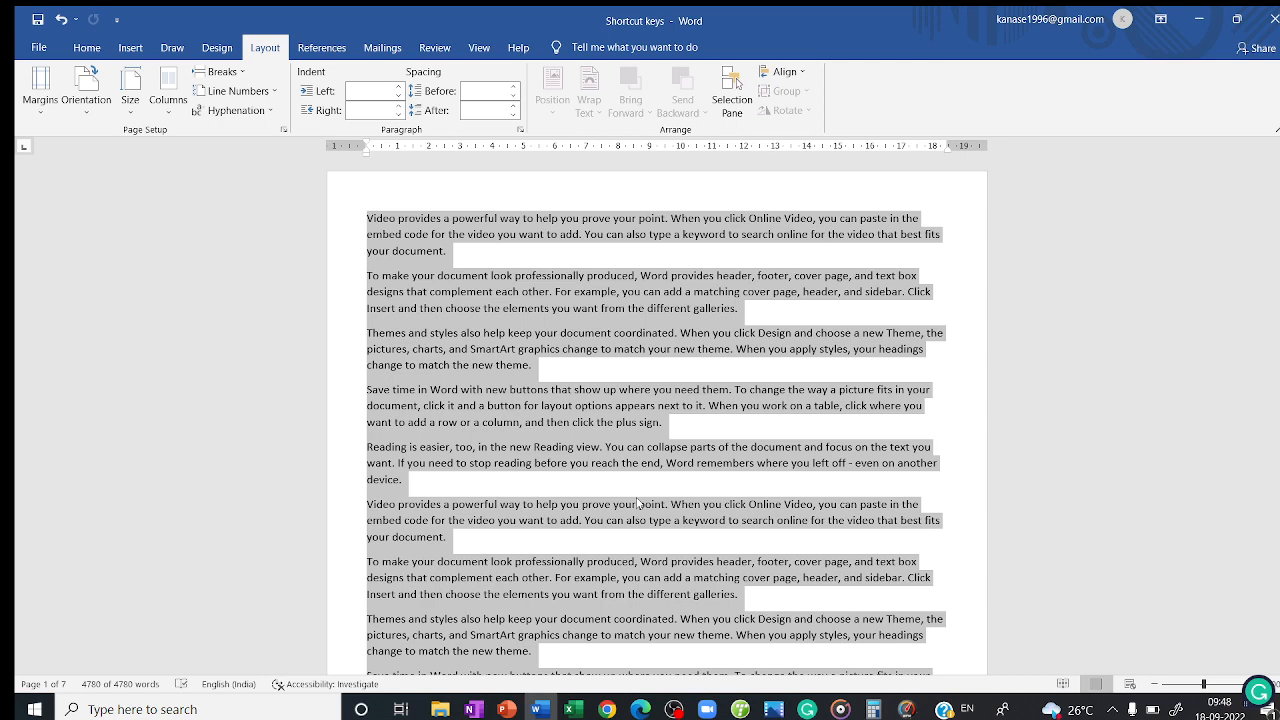
pyautogui.click(575, 335)
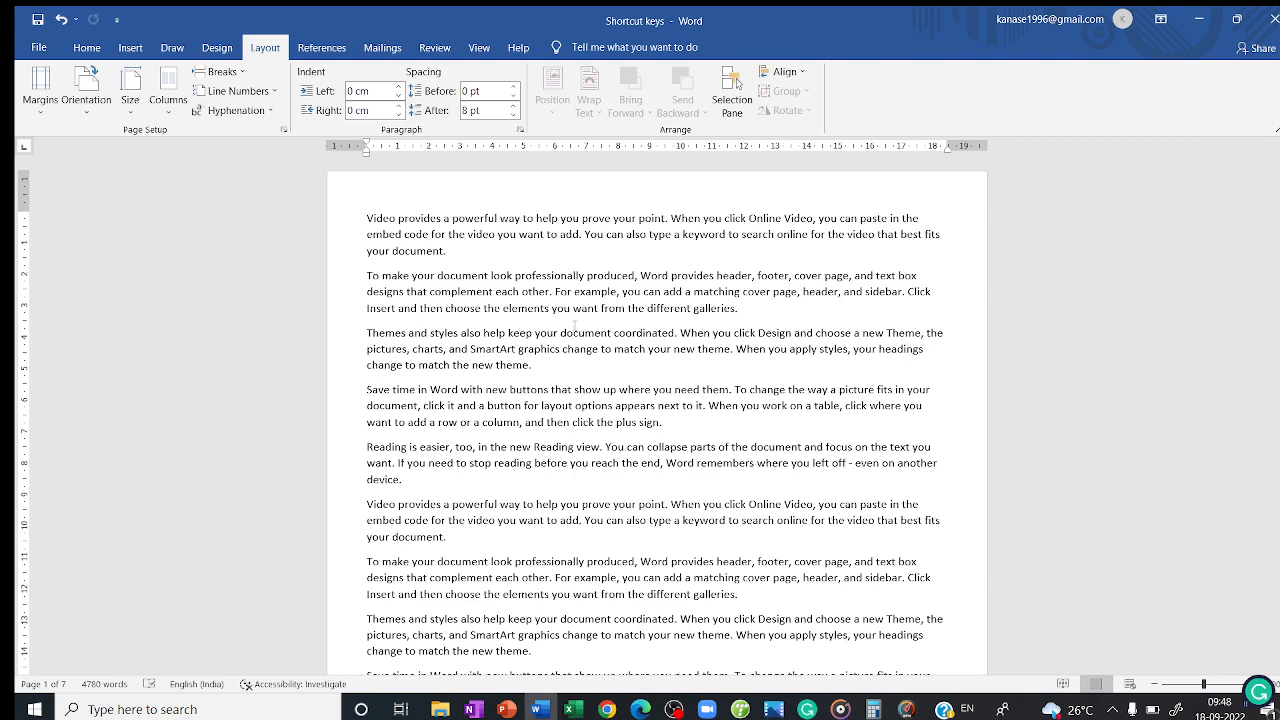
pyautogui.hotkey('ctrl', 'a')
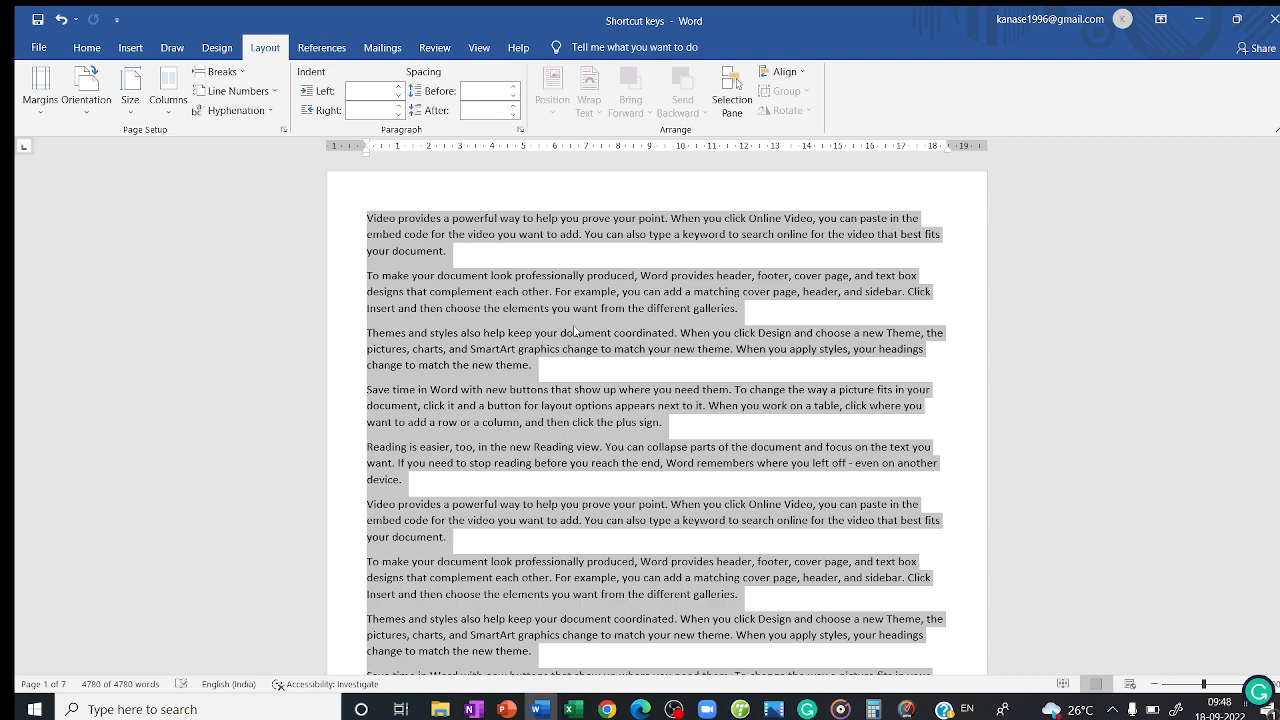
pyautogui.hotkey('ctrl', 'b')
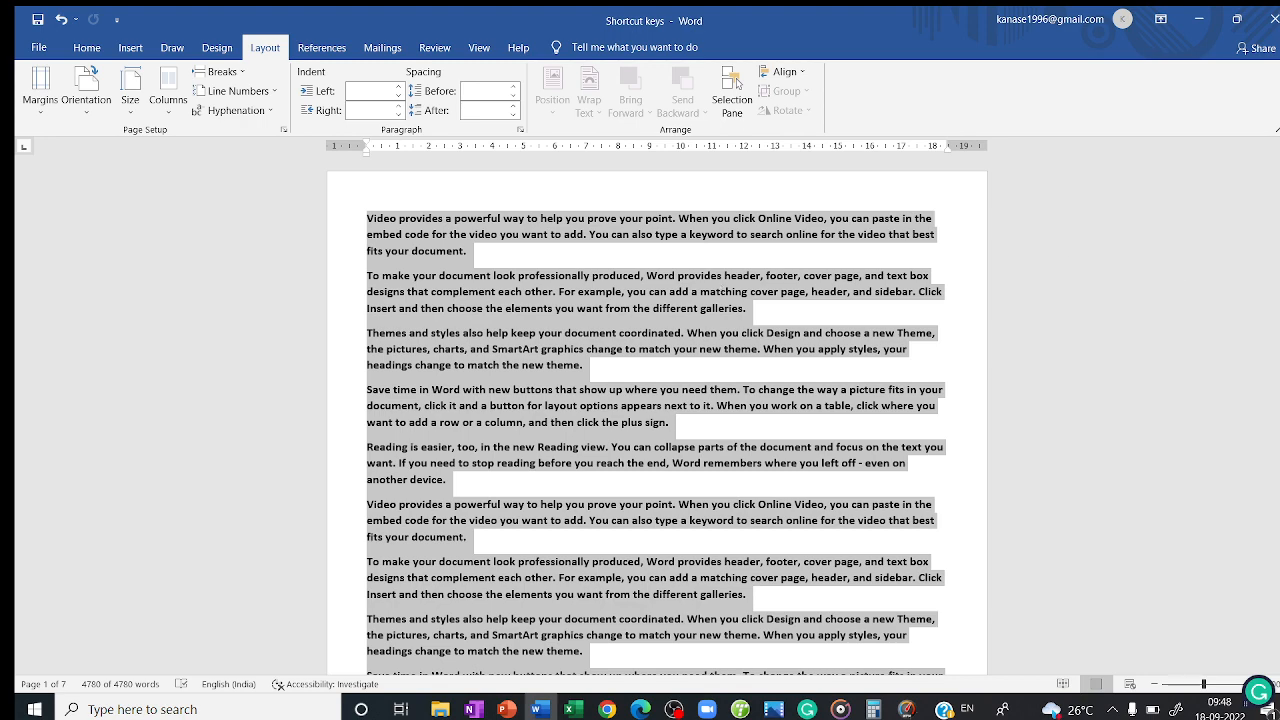
# - Paste a copy of the whole document's text below the last paragraph on the final page
pyautogui.click(1279, 185)
pyautogui.moveTo(1279, 185); pyautogui.dragTo(1279, 329)
pyautogui.scroll(-10, 658, 416)
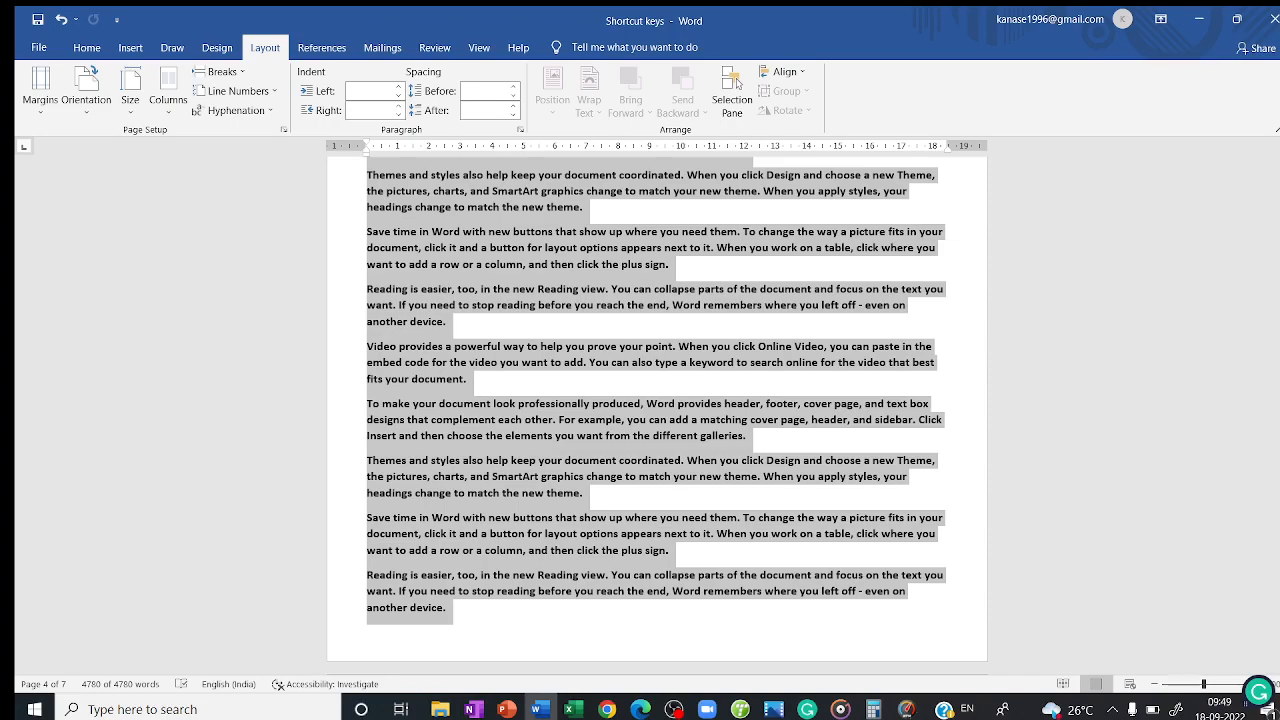
pyautogui.moveTo(1279, 444); pyautogui.dragTo(1279, 626)
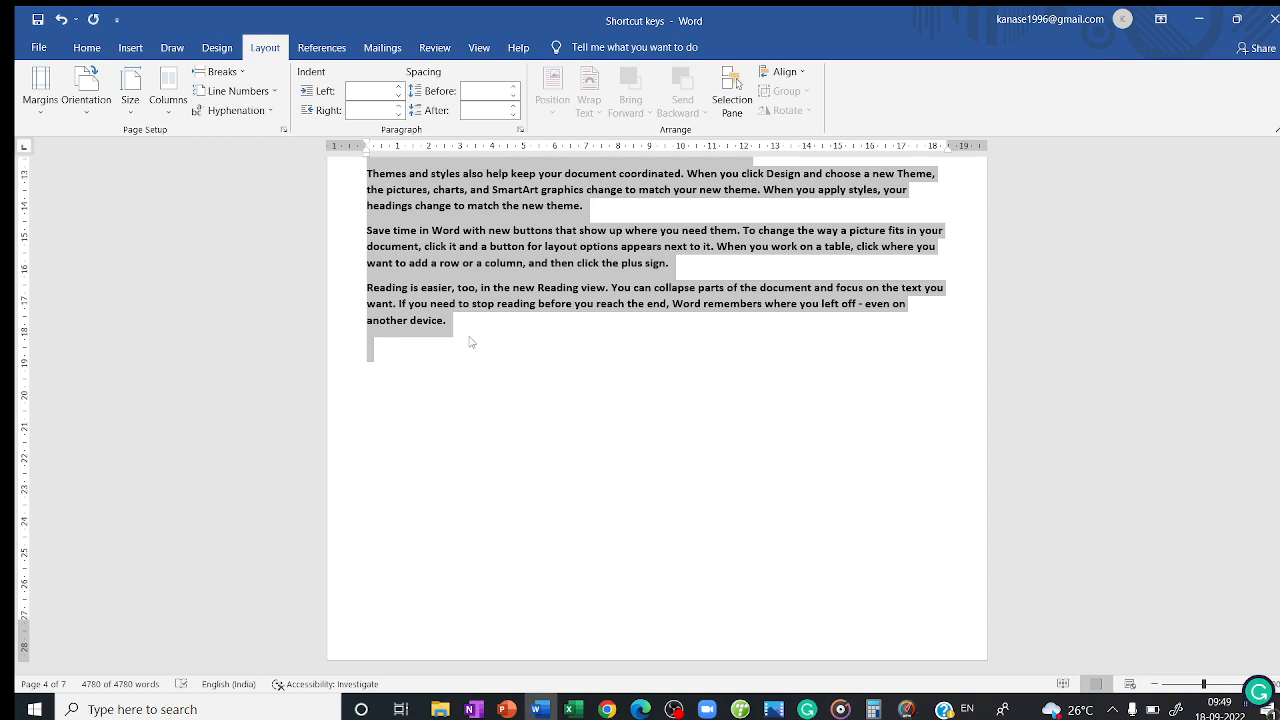
pyautogui.click(368, 414)
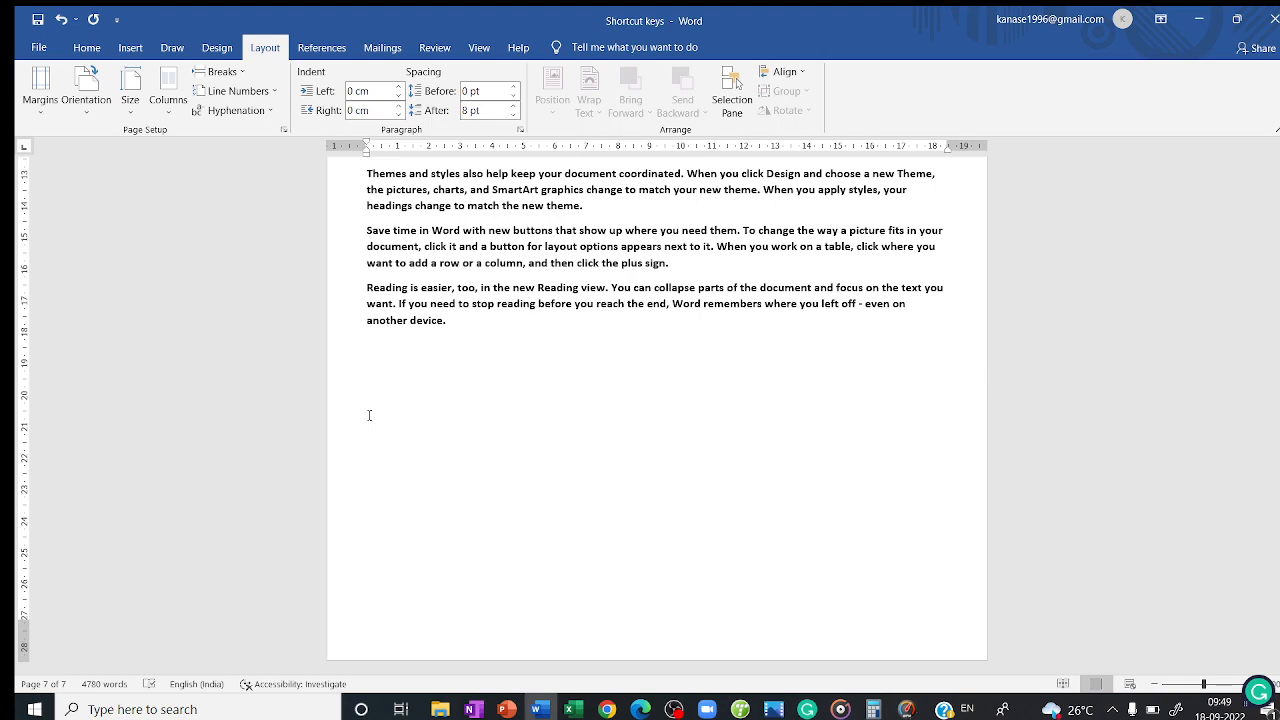
pyautogui.hotkey('ctrl', 'v')
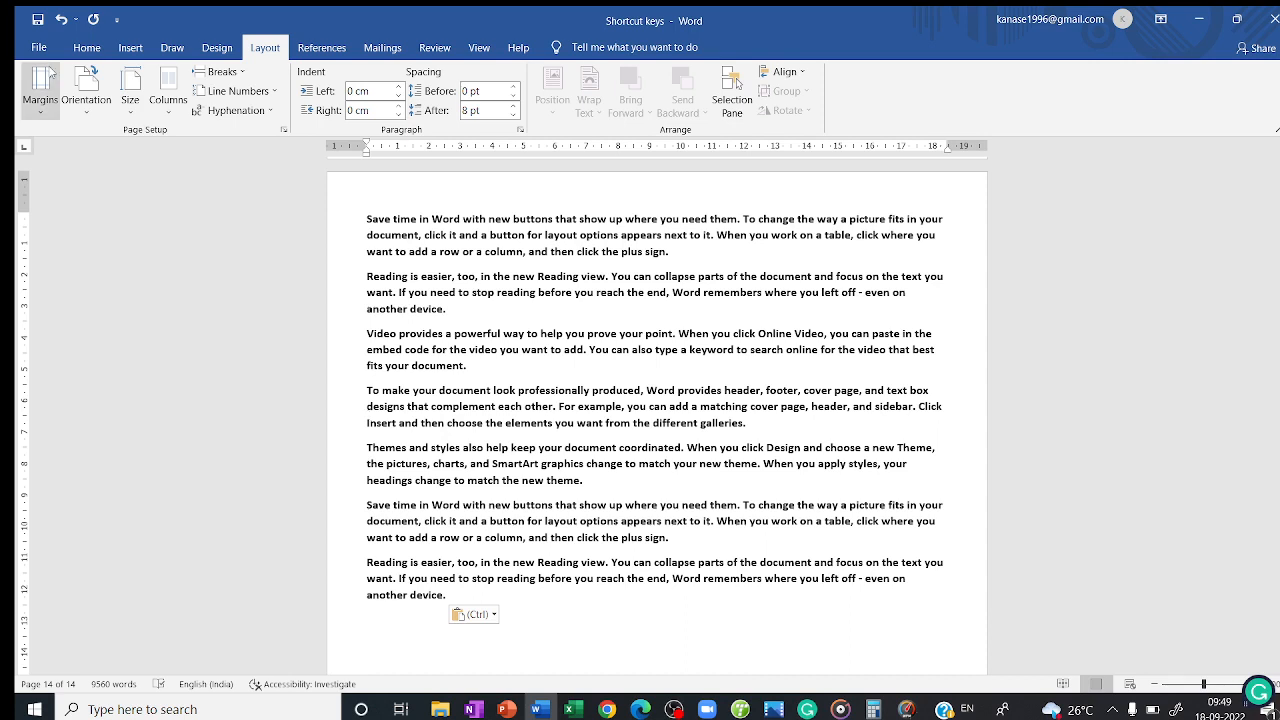
# - Centre-align all the text in the document
pyautogui.click(85, 52)
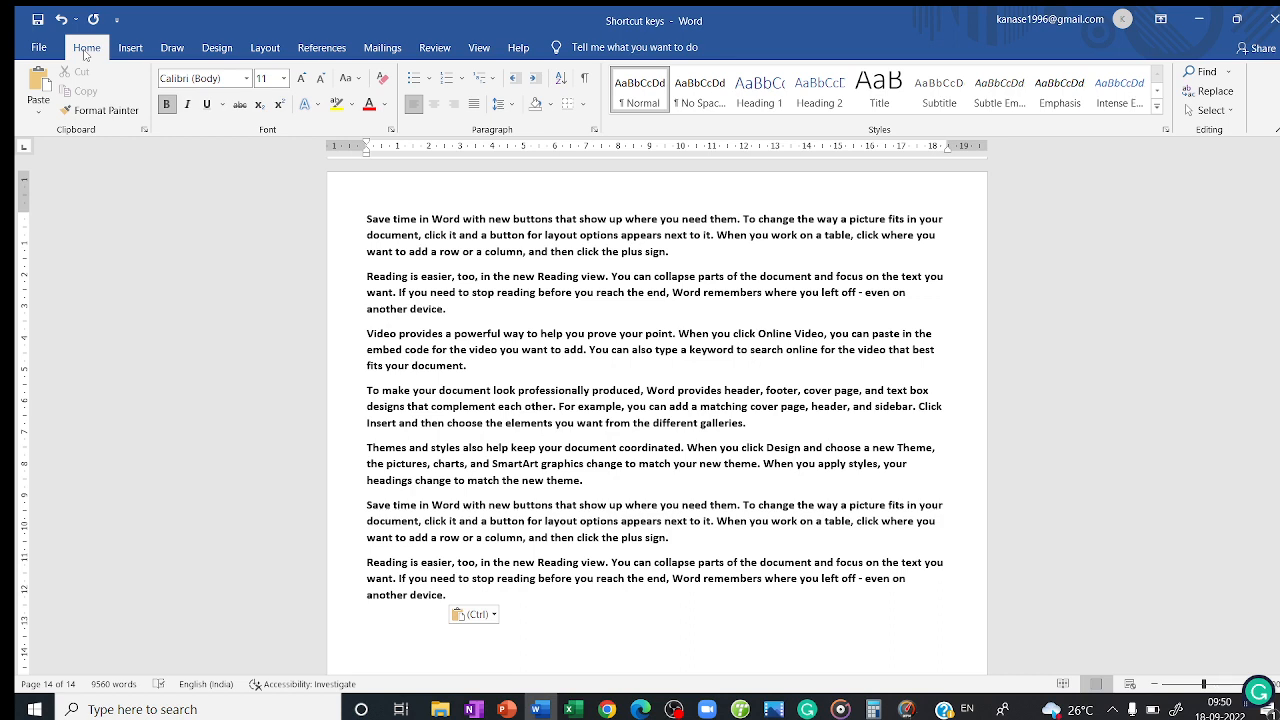
pyautogui.press('ctrl')
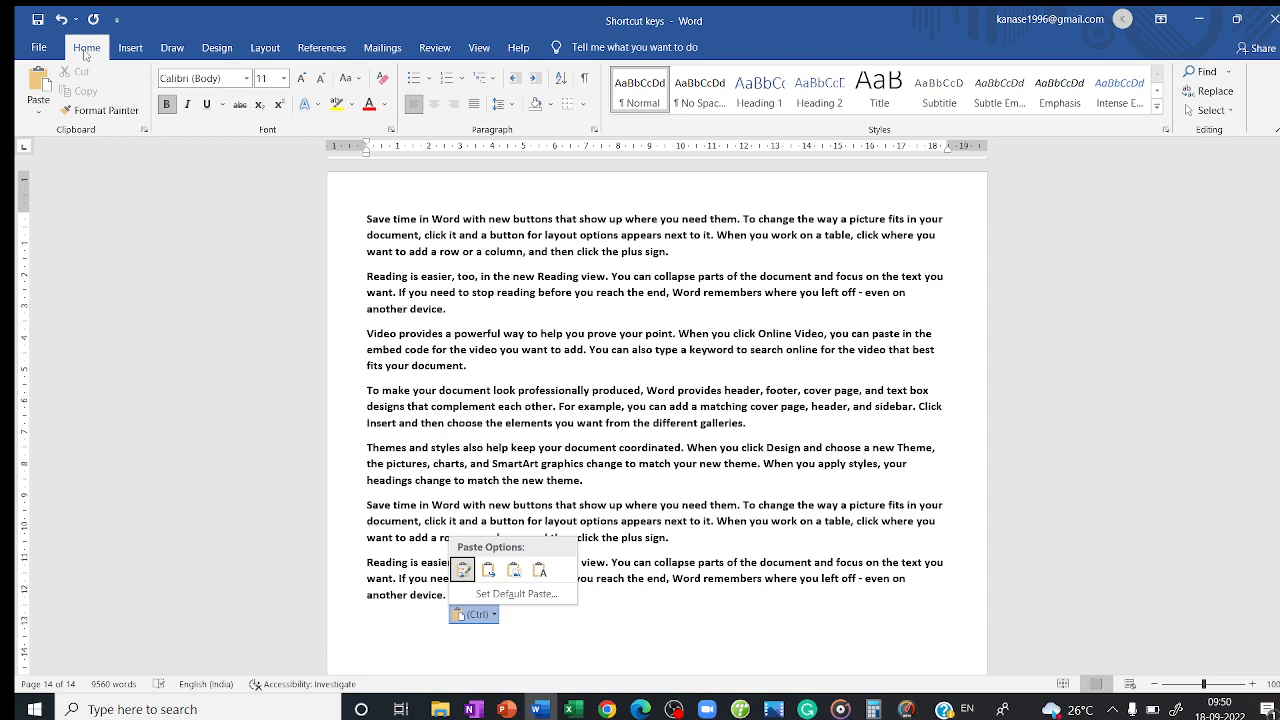
pyautogui.press('Escape')
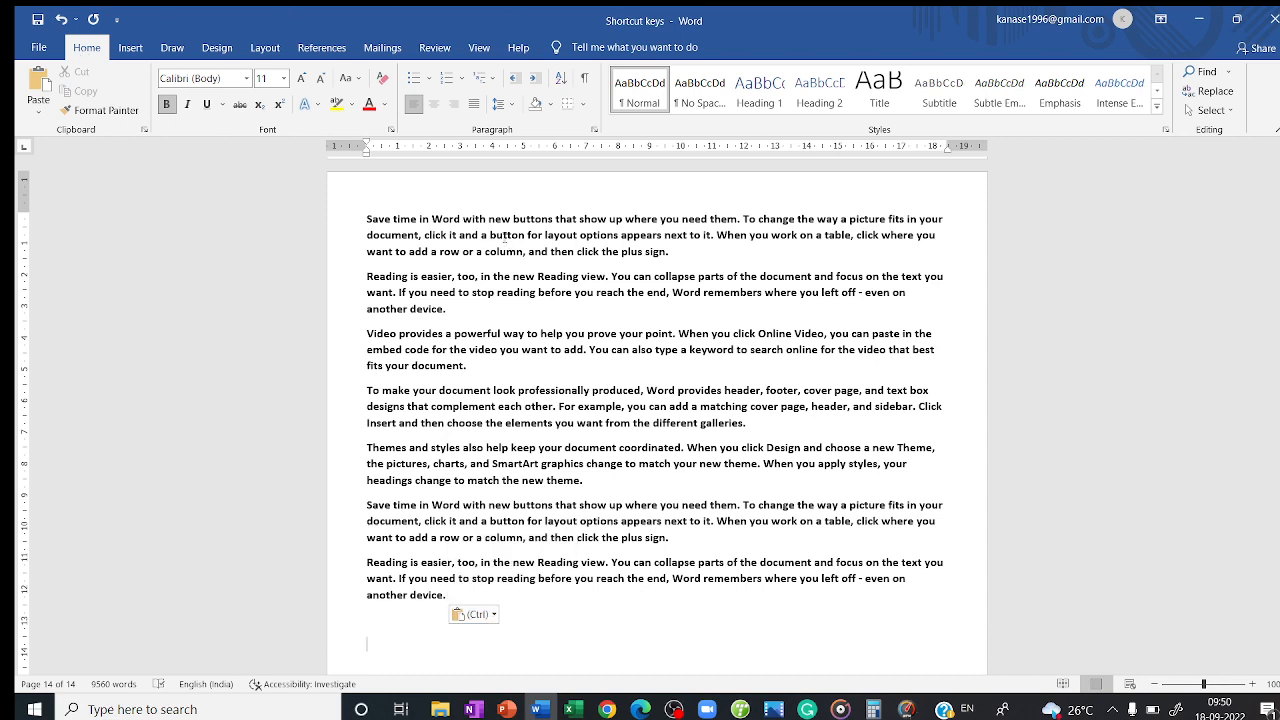
pyautogui.hotkey('ctrl', 'a')
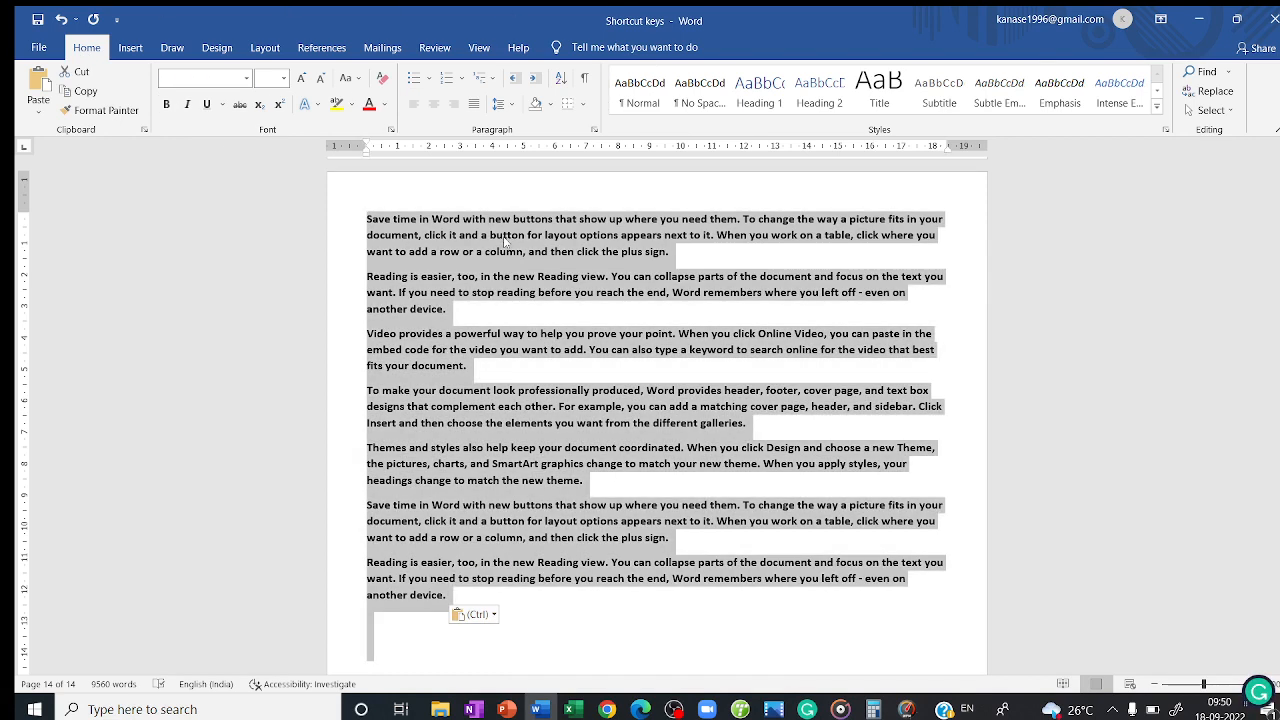
pyautogui.hotkey('ctrl', 'e')
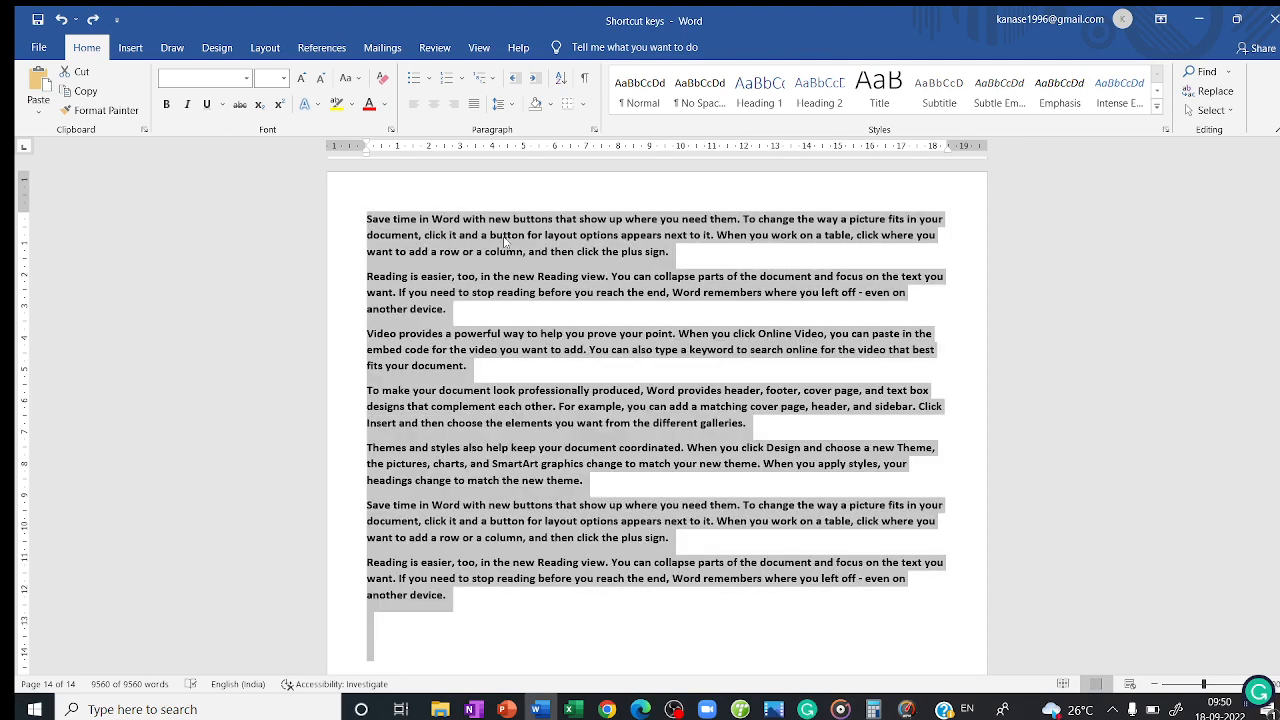
pyautogui.hotkey('ctrl', 'e')
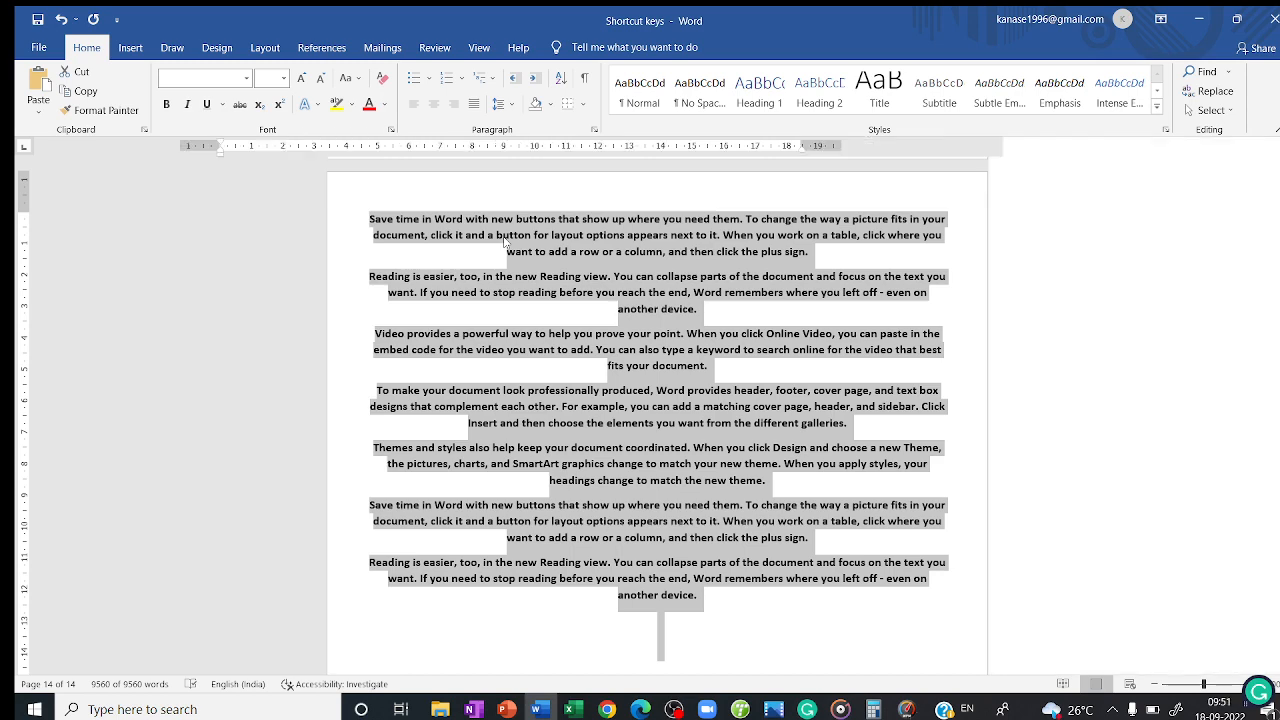
# - Search the document for "Smart", look through the highlighted matches, and clear the search term
pyautogui.hotkey('ctrl', 'f')
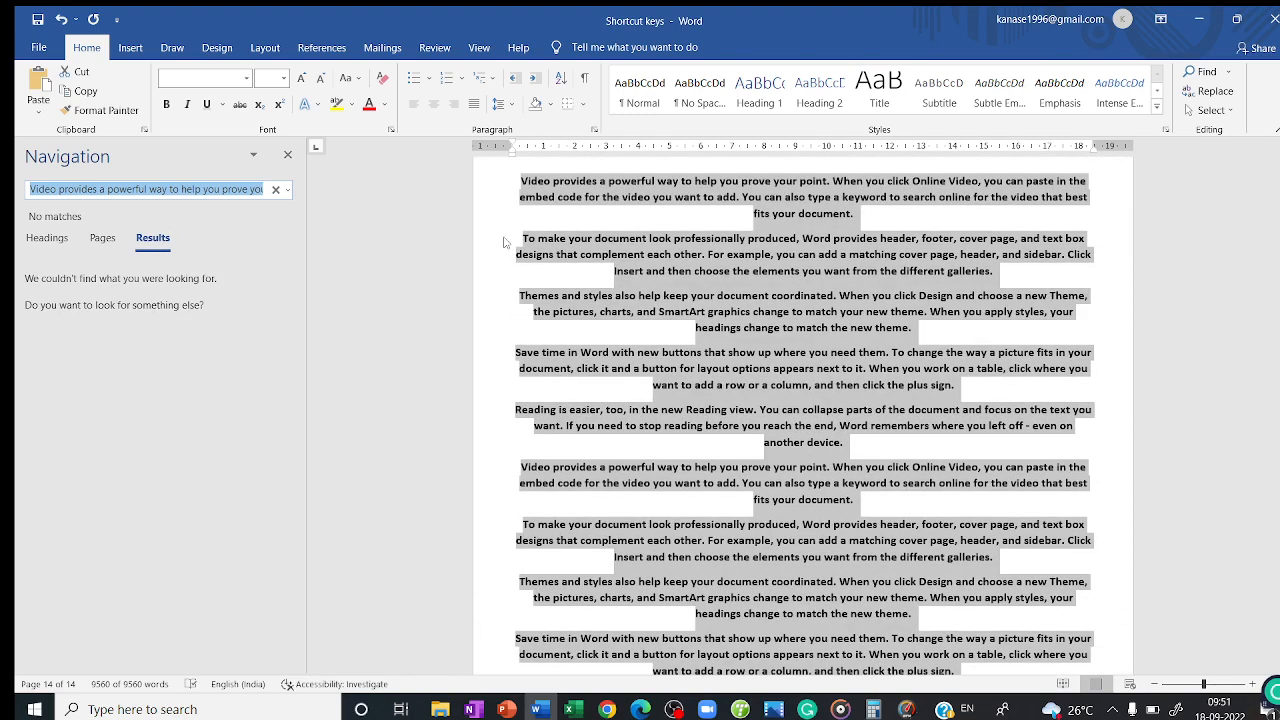
pyautogui.press('BackSpace')
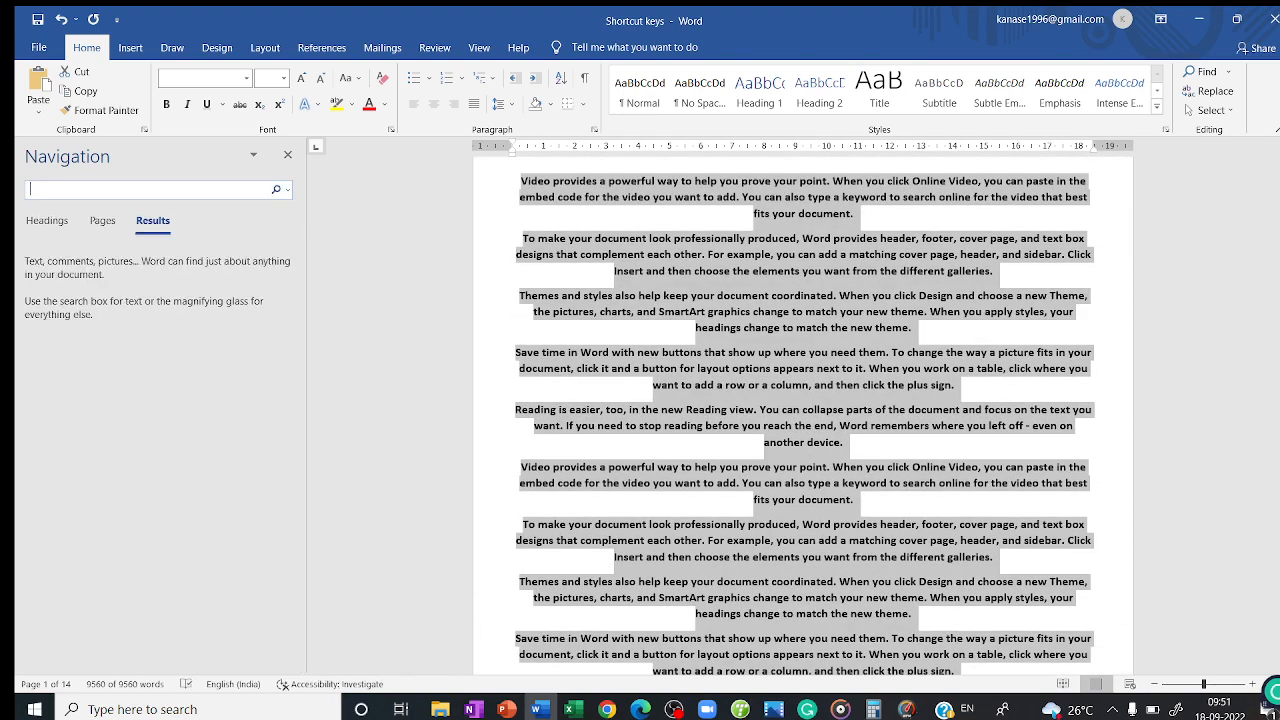
pyautogui.write('Smar')
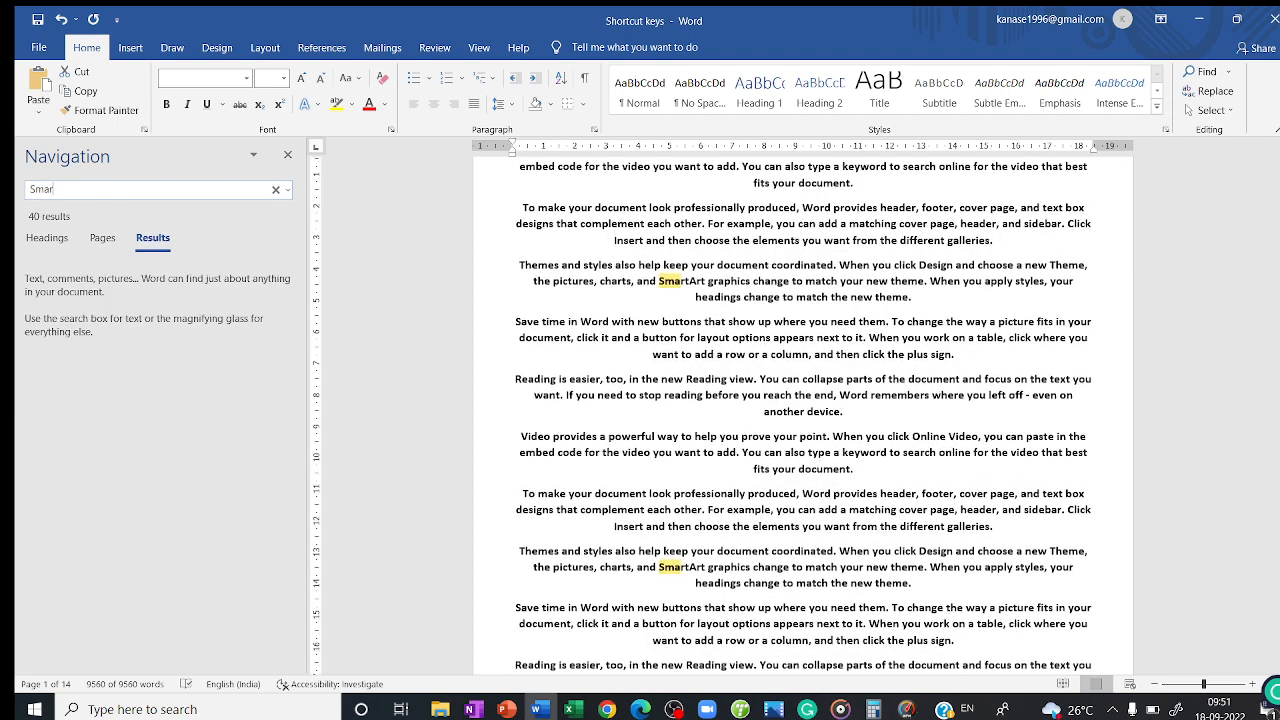
pyautogui.write('t')
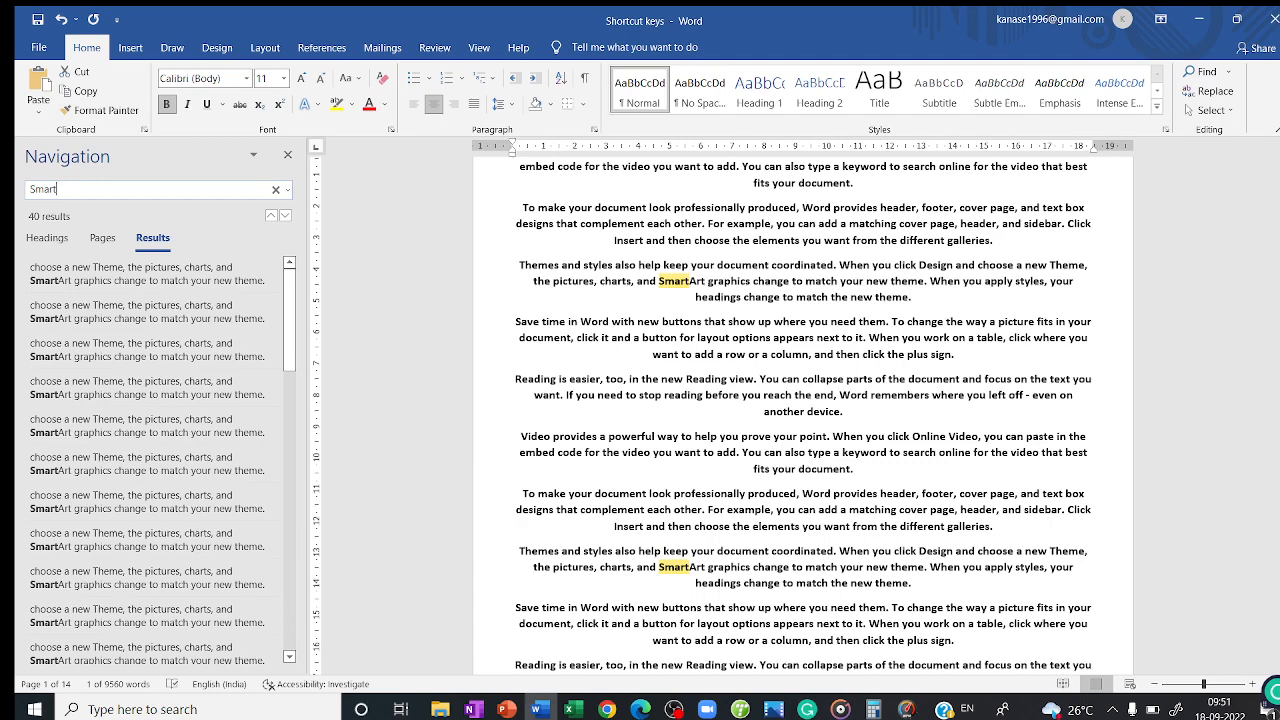
pyautogui.scroll(-7, 802, 415)
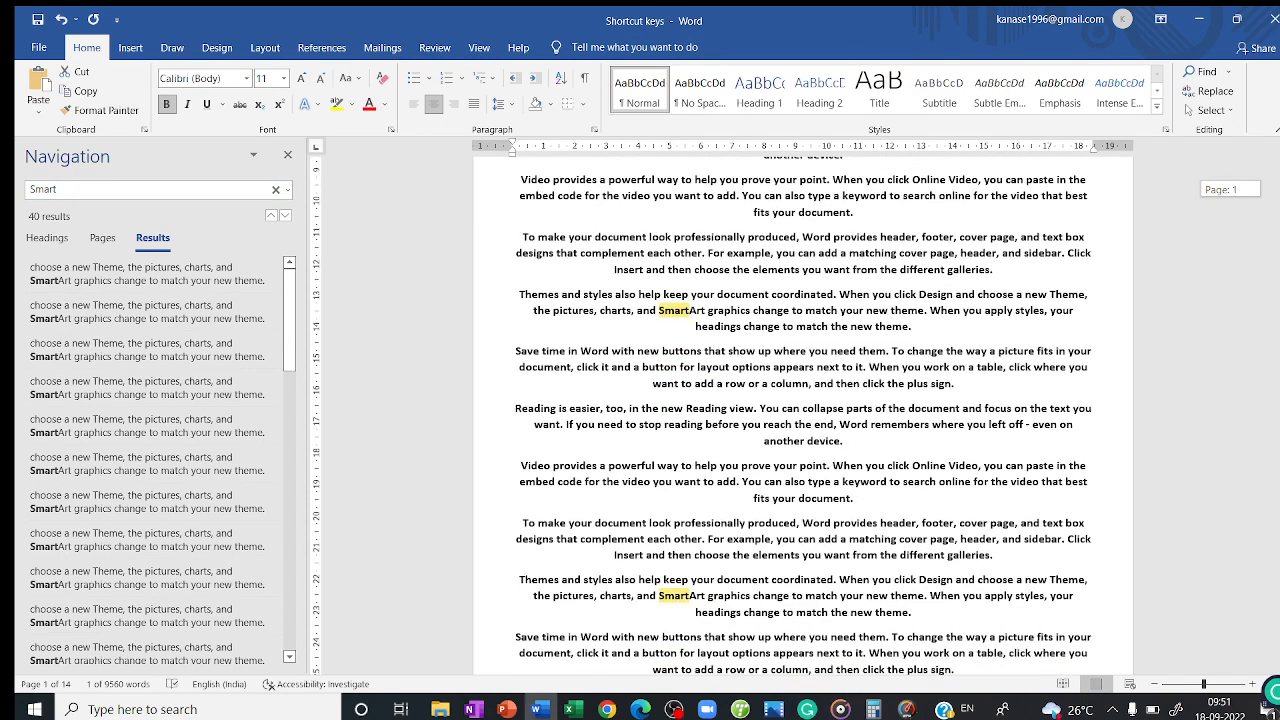
pyautogui.scroll(-13, 802, 415)
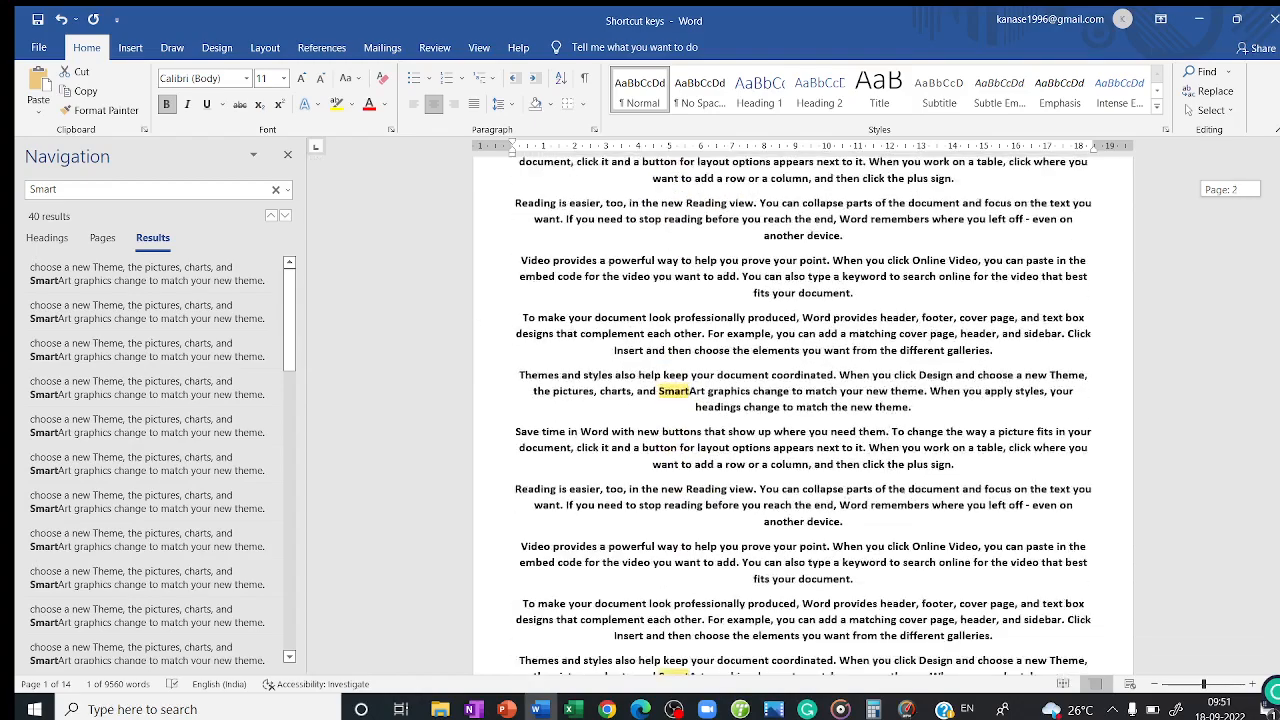
pyautogui.scroll(-13, 802, 415)
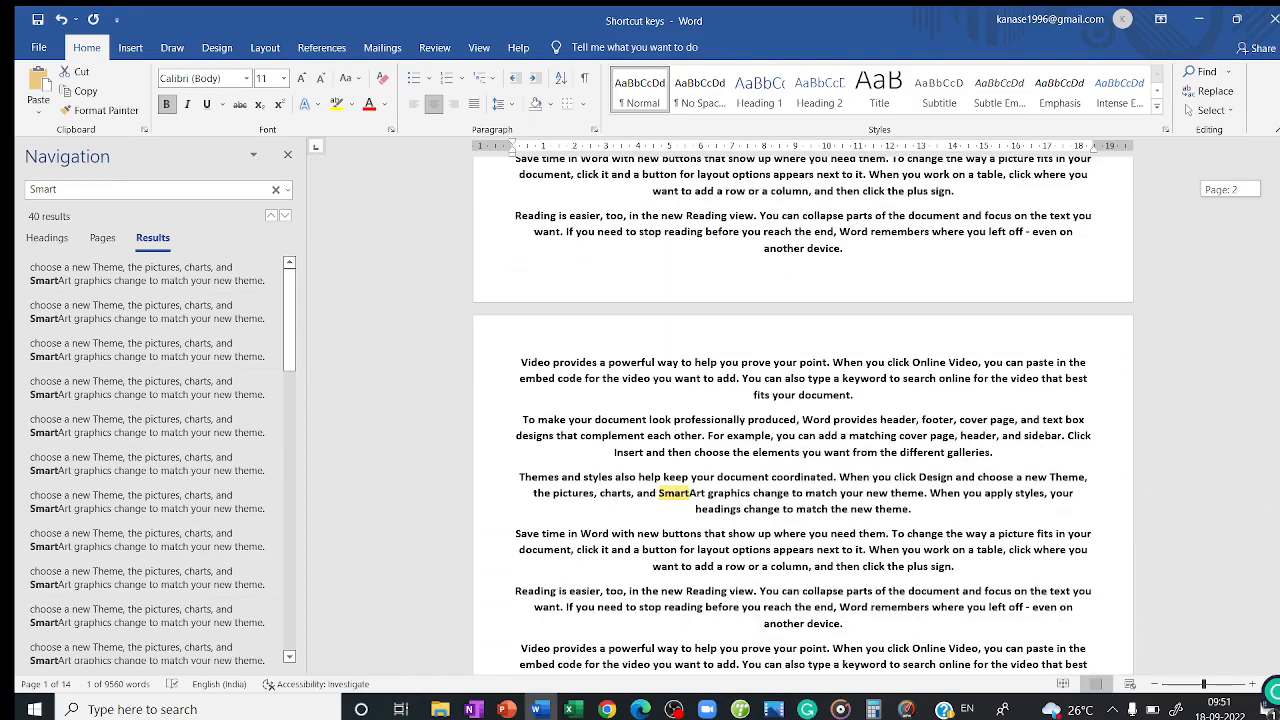
pyautogui.scroll(-6, 802, 415)
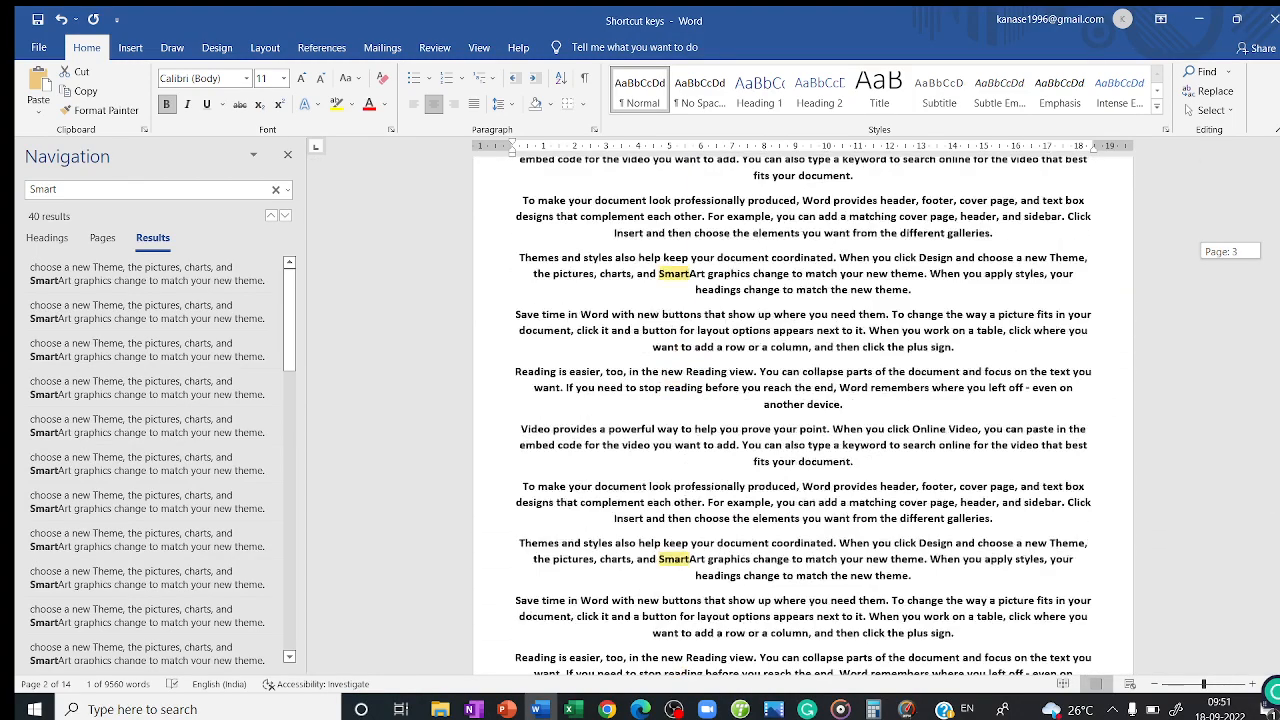
pyautogui.click(93, 190)
pyautogui.press('BackSpace')
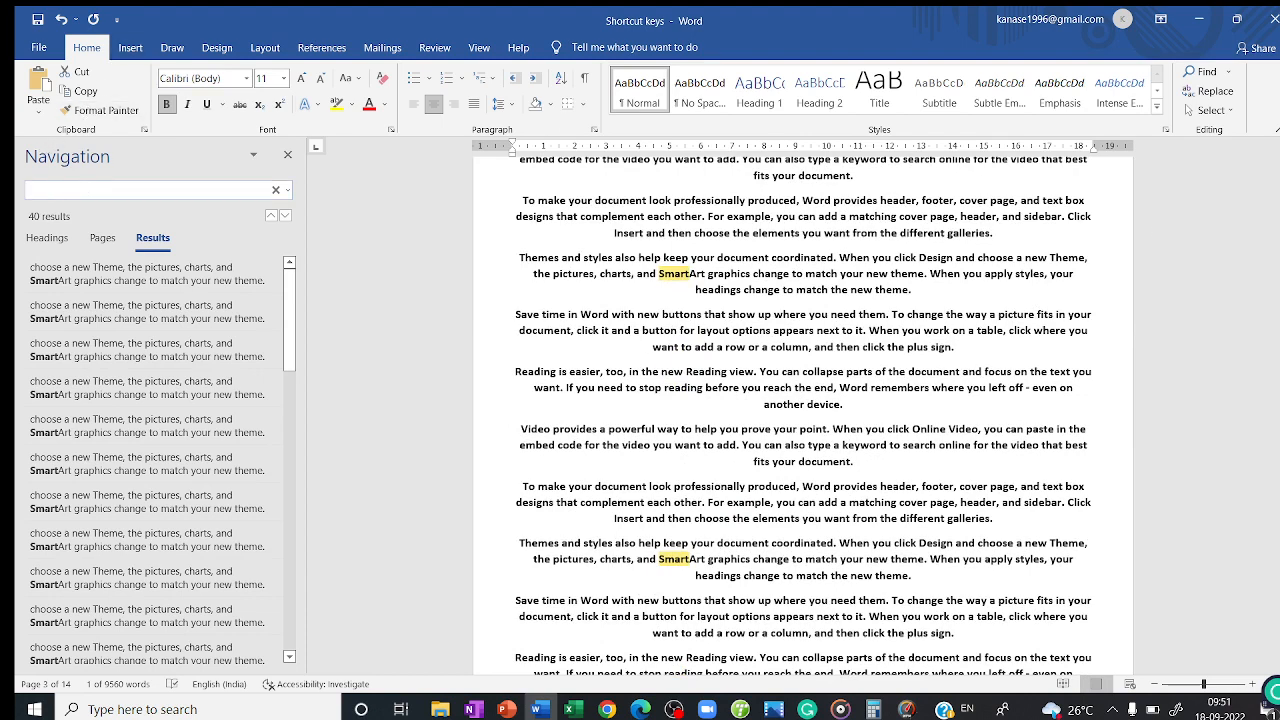
pyautogui.hotkey('ctrl', 'a')
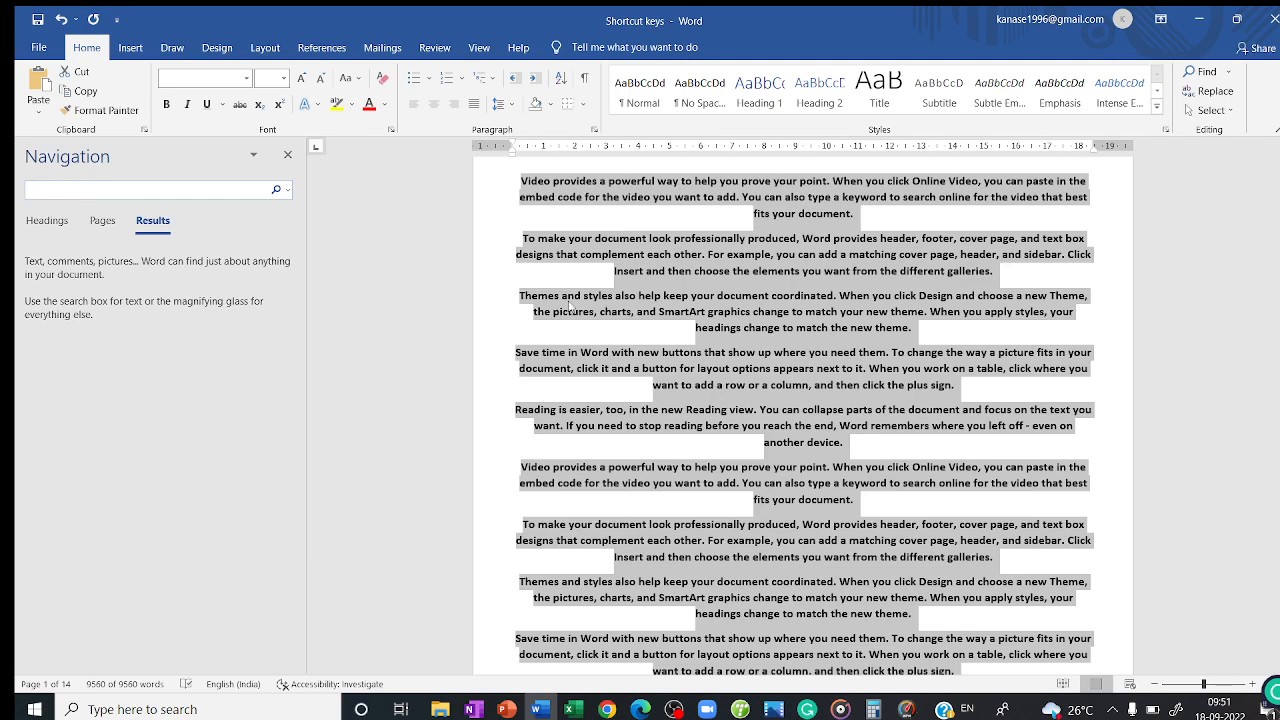
# - Add a person's first name at the end of the first "Themes and styles" paragraph on page 1
pyautogui.click(914, 327)
pyautogui.write('D')
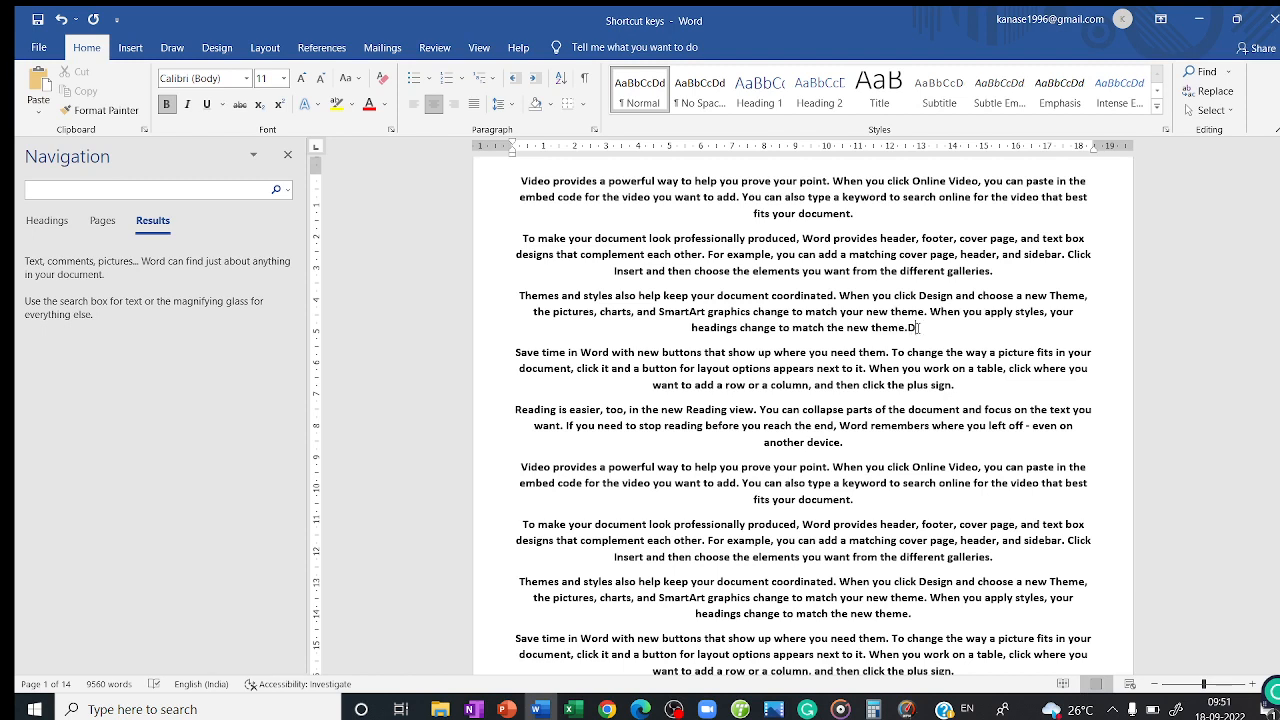
pyautogui.write('eepak')
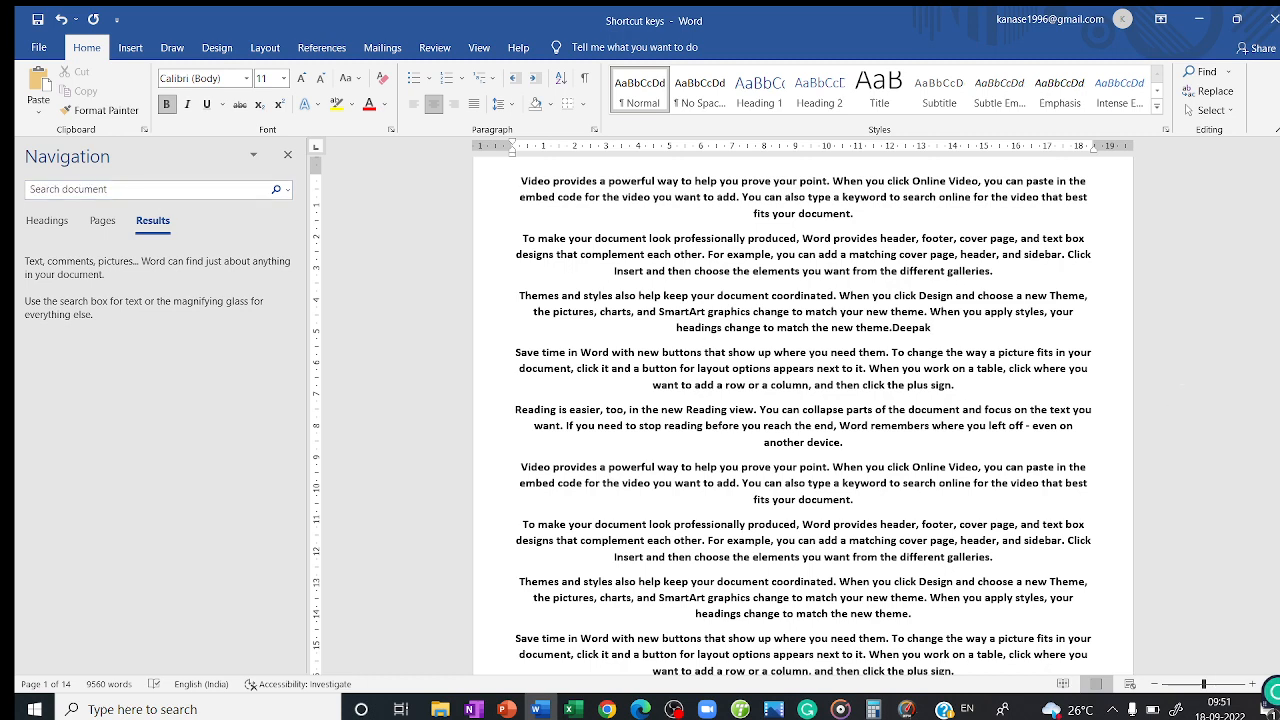
# - Search the document for the first name added to the paragraph and close the search
pyautogui.click(155, 189)
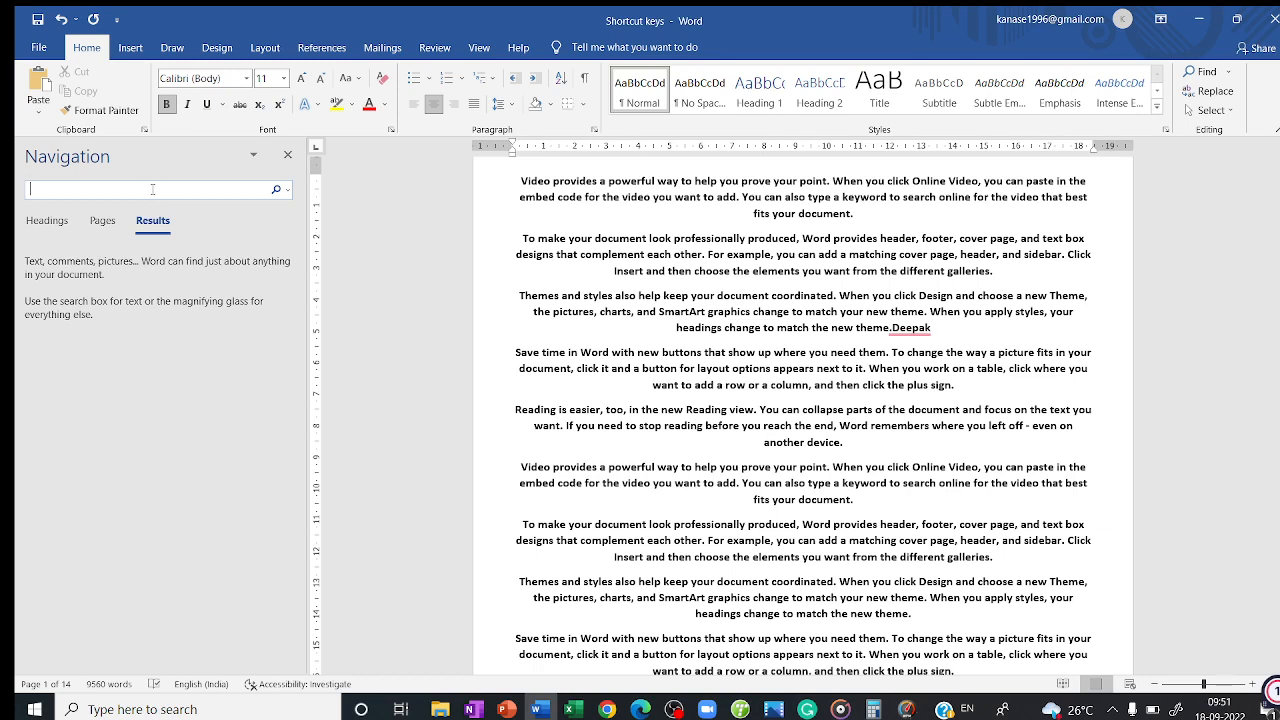
pyautogui.write('Deepak')
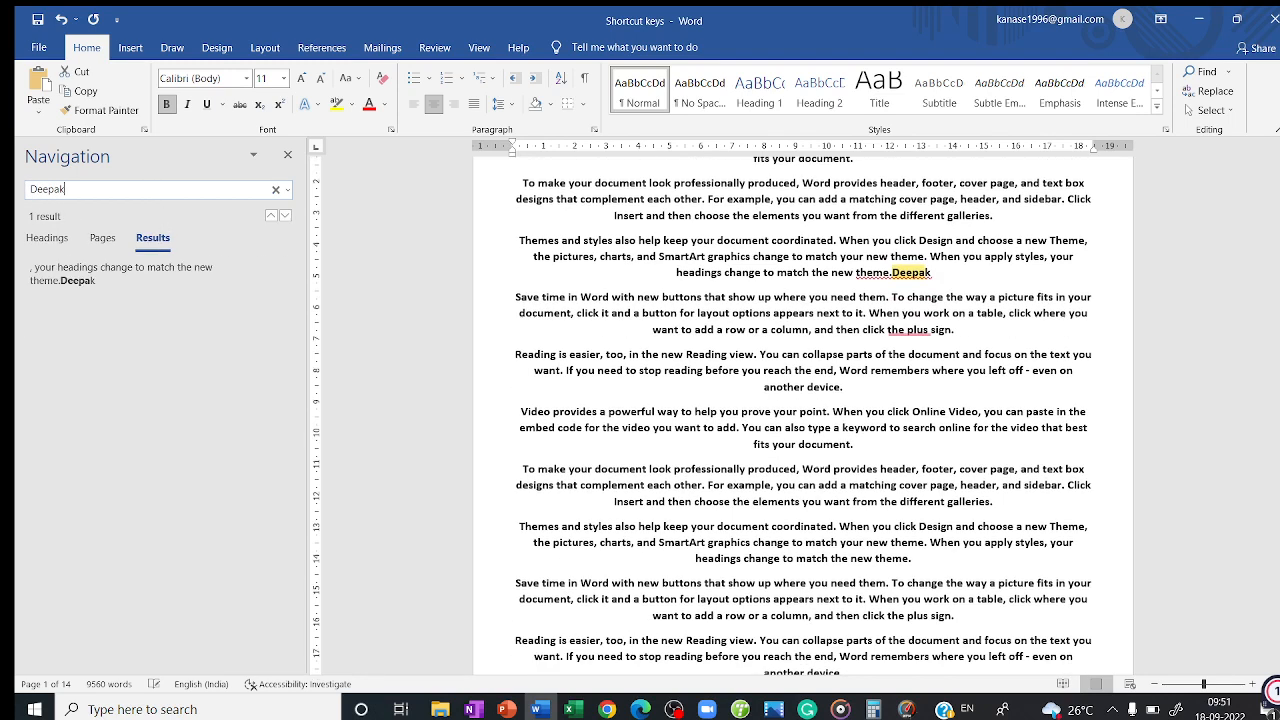
pyautogui.press('Return')
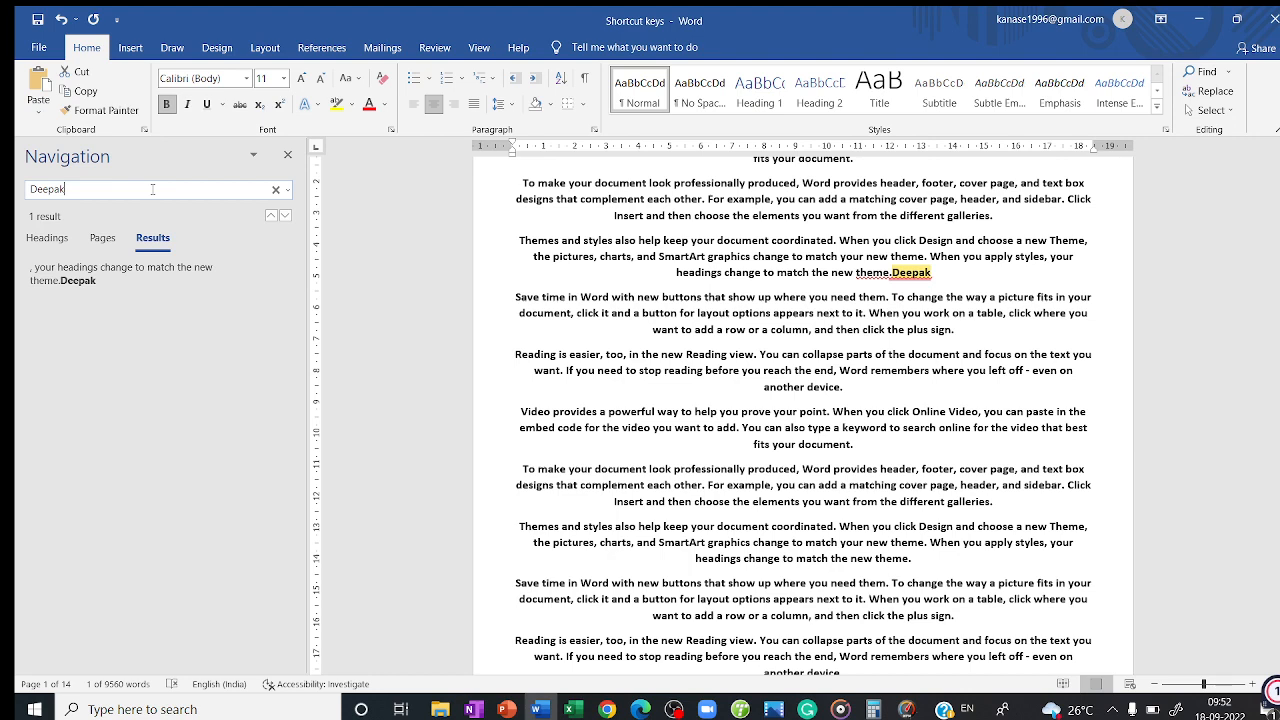
pyautogui.click(288, 155)
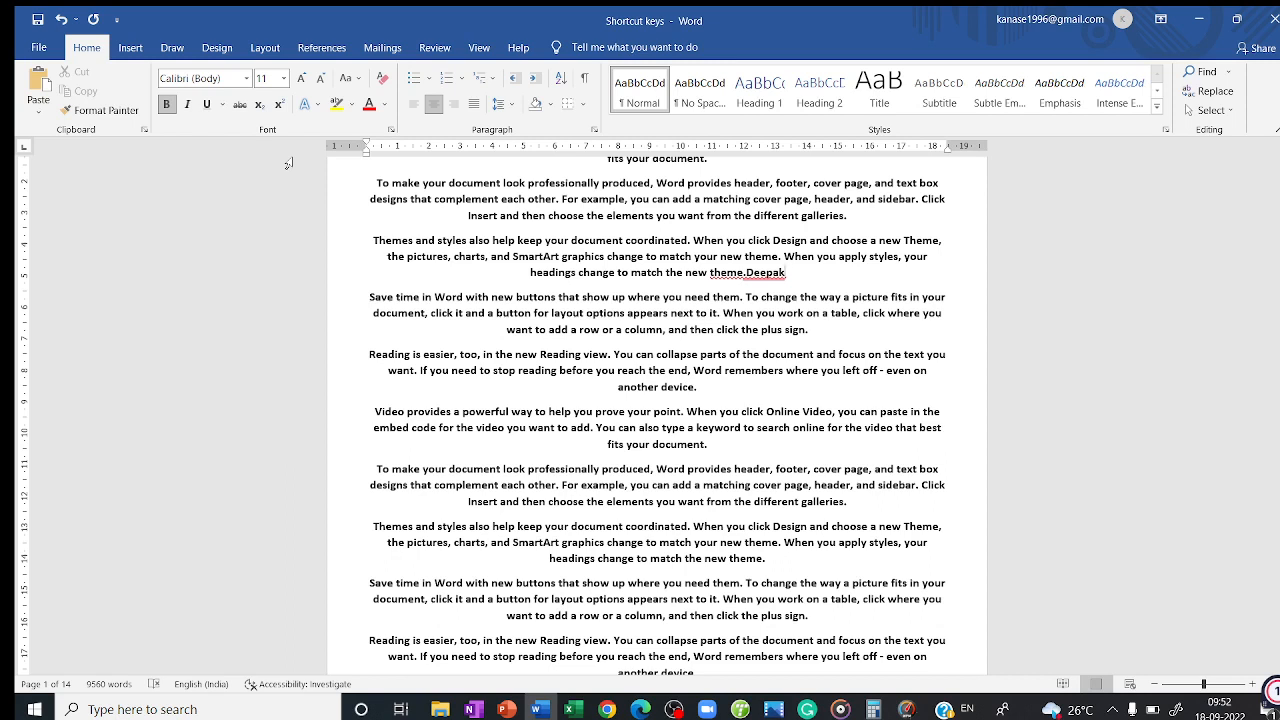
# - Jump to page 14 of the document with Go To and close the dialog
pyautogui.hotkey('ctrl', 'g')
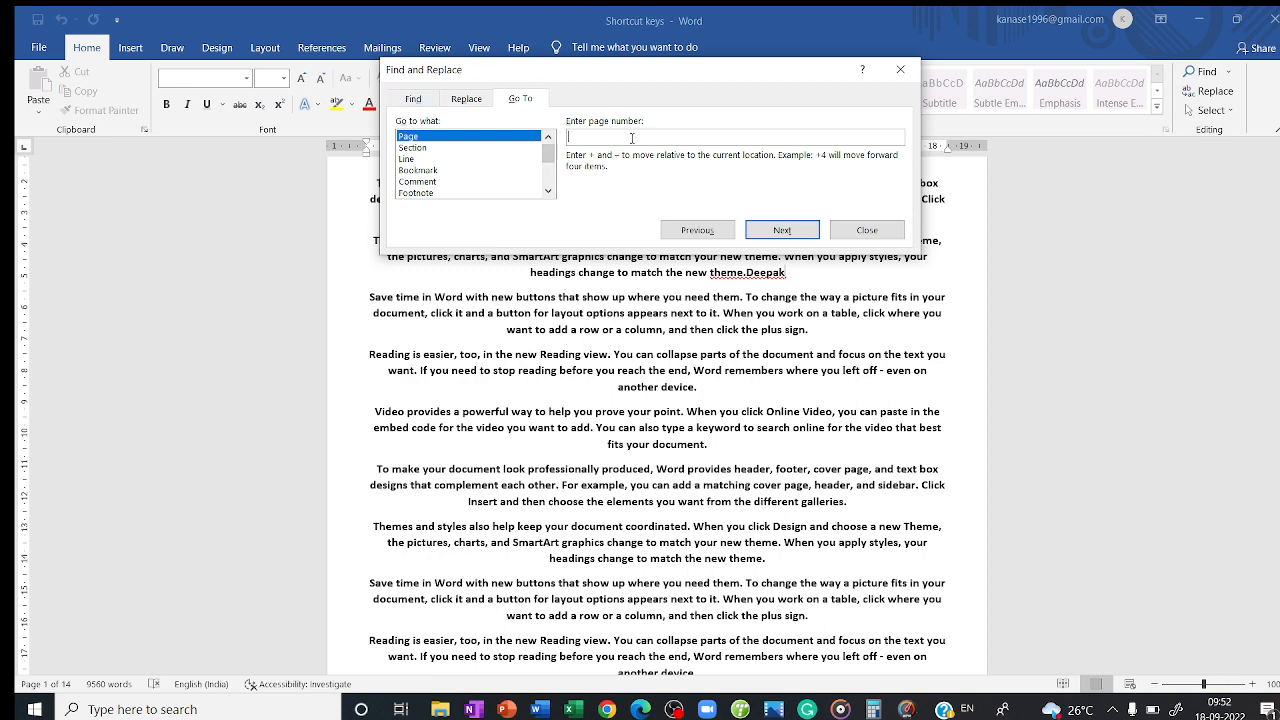
pyautogui.write('14')
pyautogui.click(782, 230)
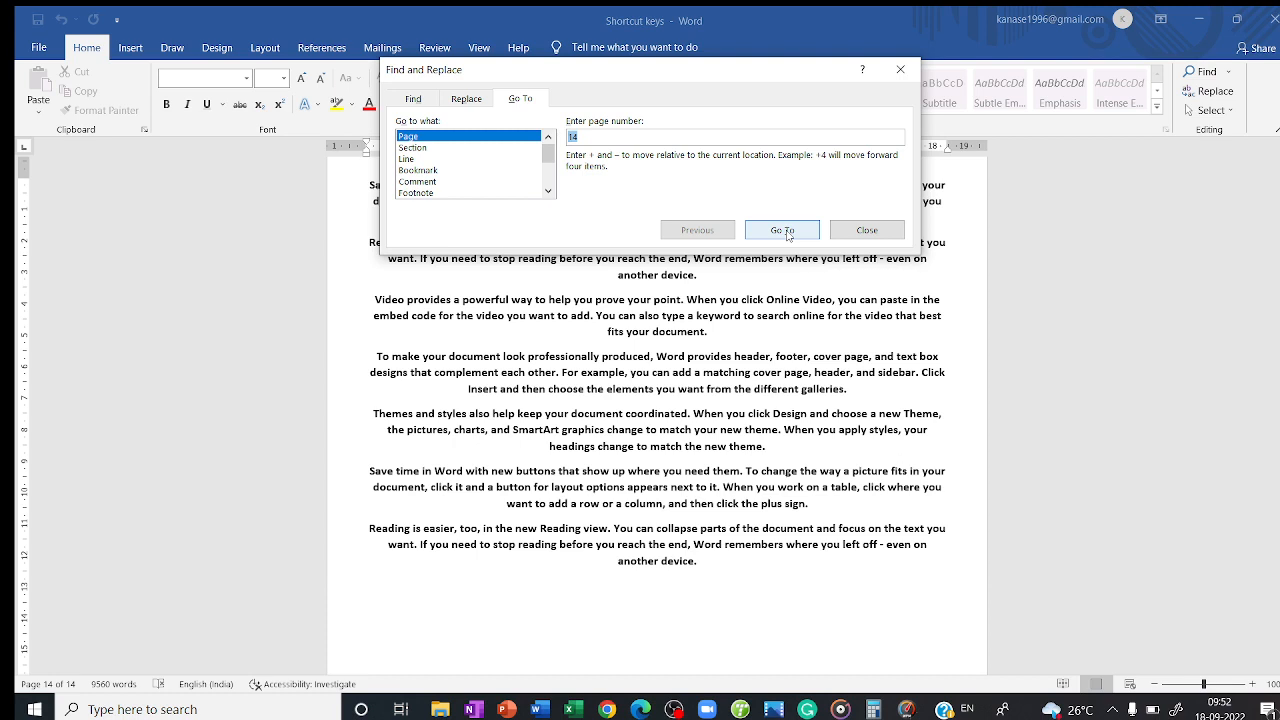
pyautogui.click(880, 232)
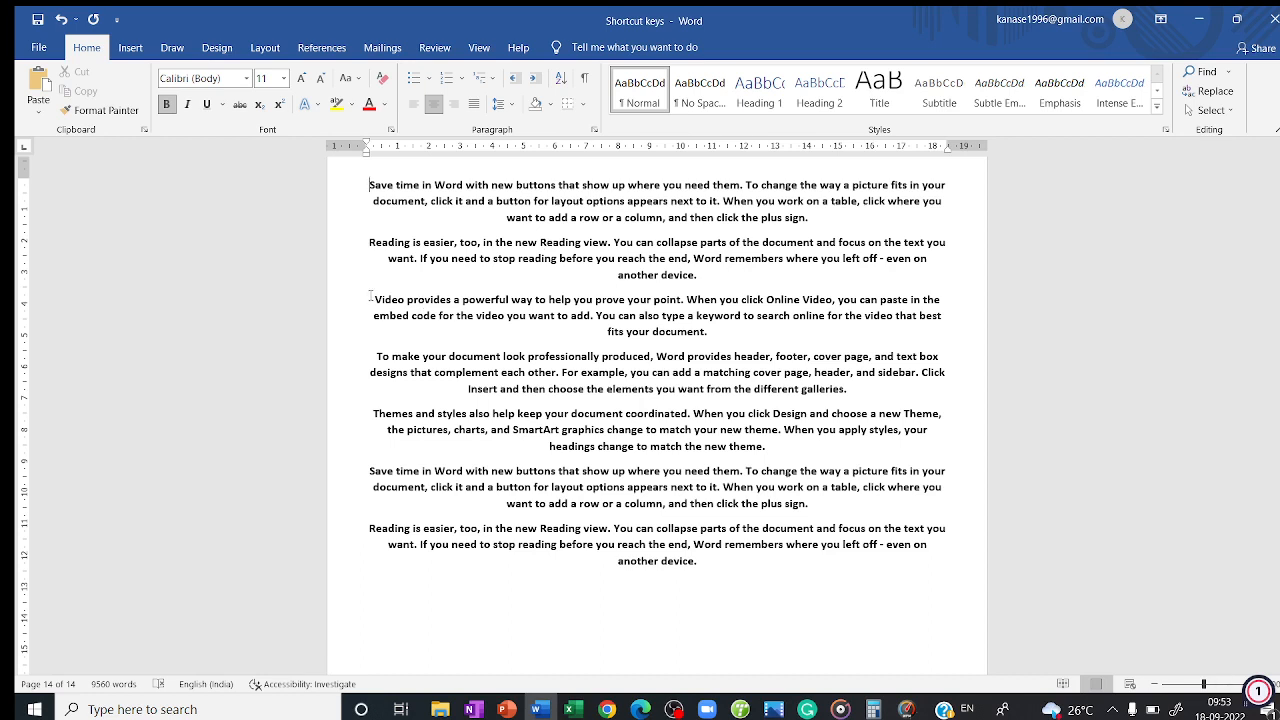
pyautogui.moveTo(375, 299); pyautogui.dragTo(404, 308)
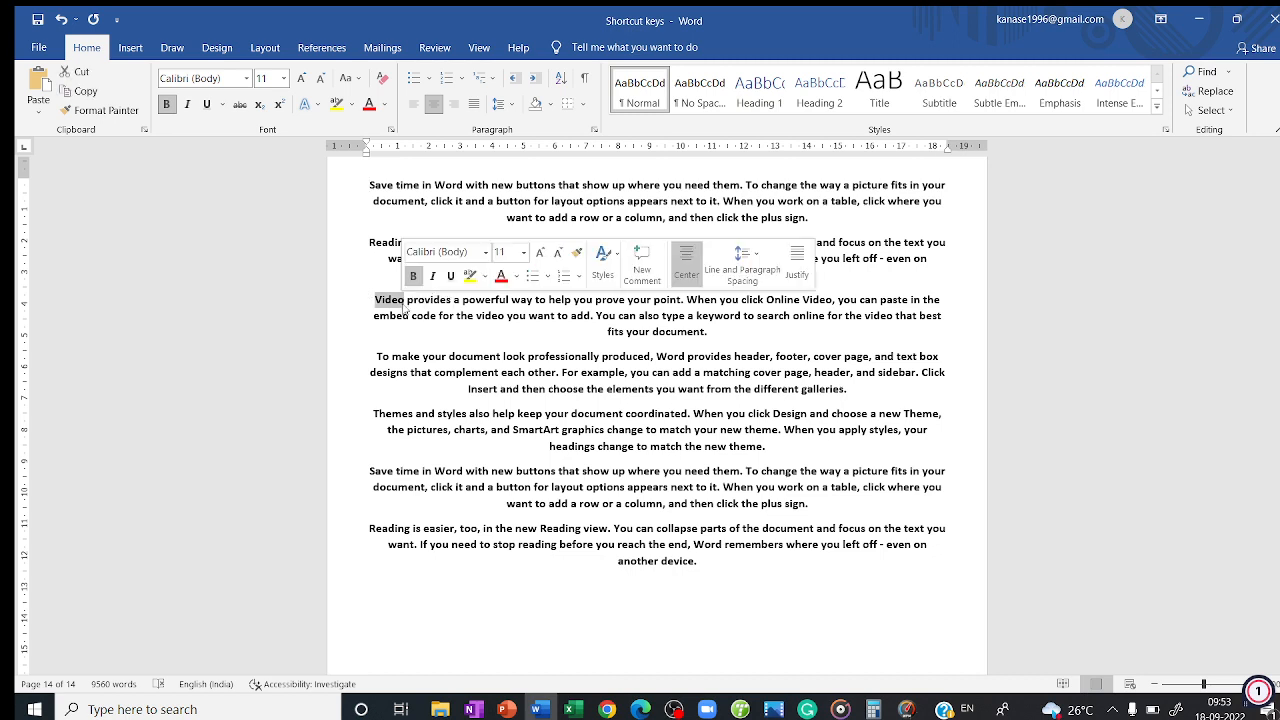
pyautogui.click(443, 380)
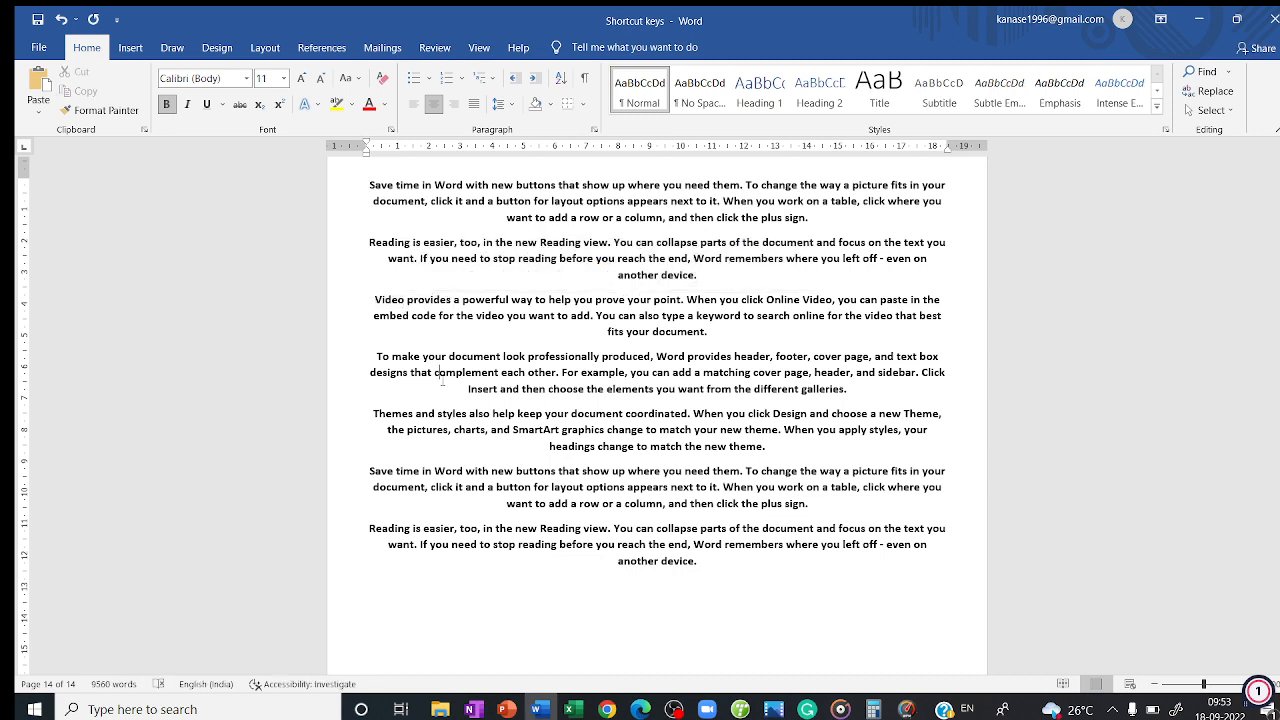
# - Replace all occurrences of "video" with "Audio" throughout the document and close the Find and Replace dialog
pyautogui.hotkey('ctrl', 'h')
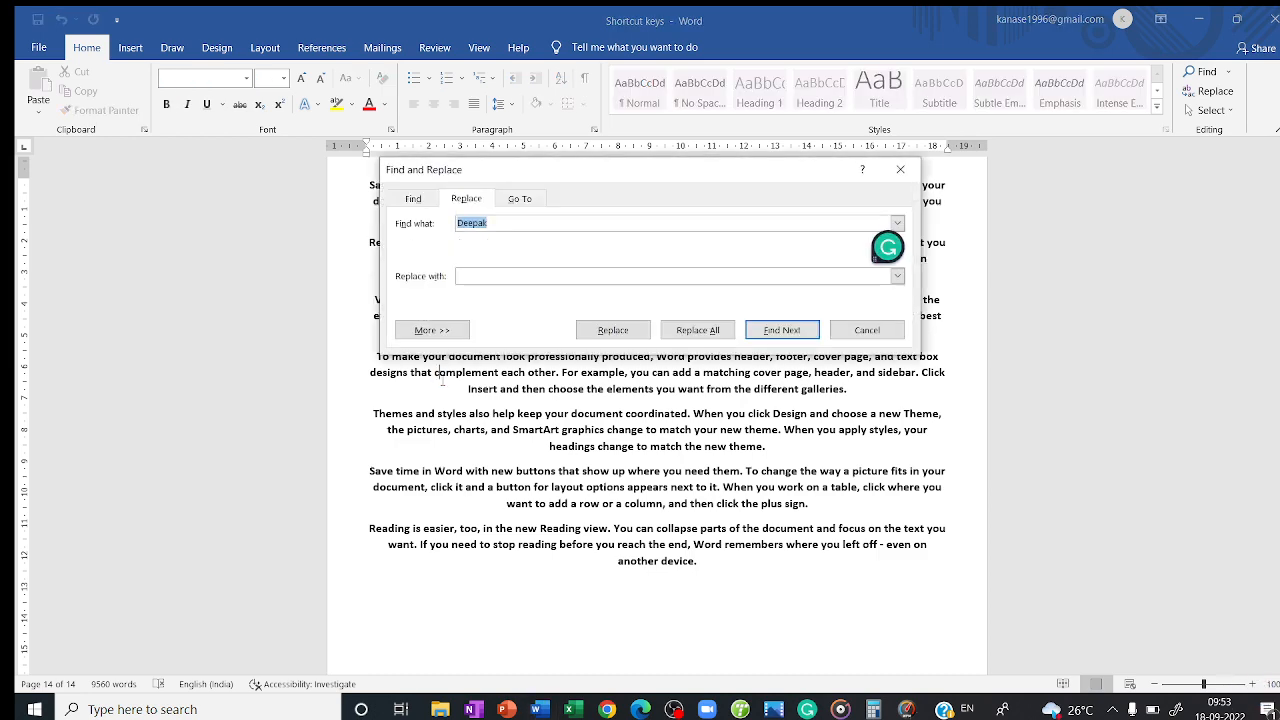
pyautogui.write('video')
pyautogui.click(489, 275)
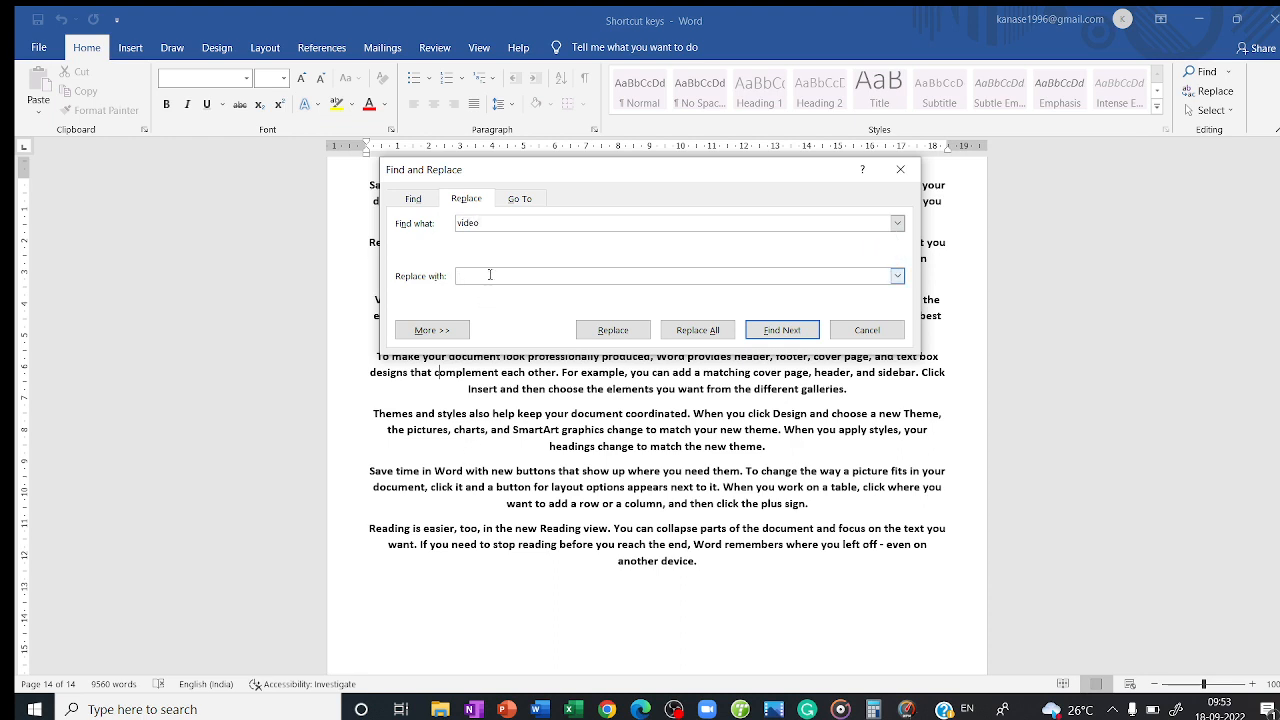
pyautogui.write('Audio')
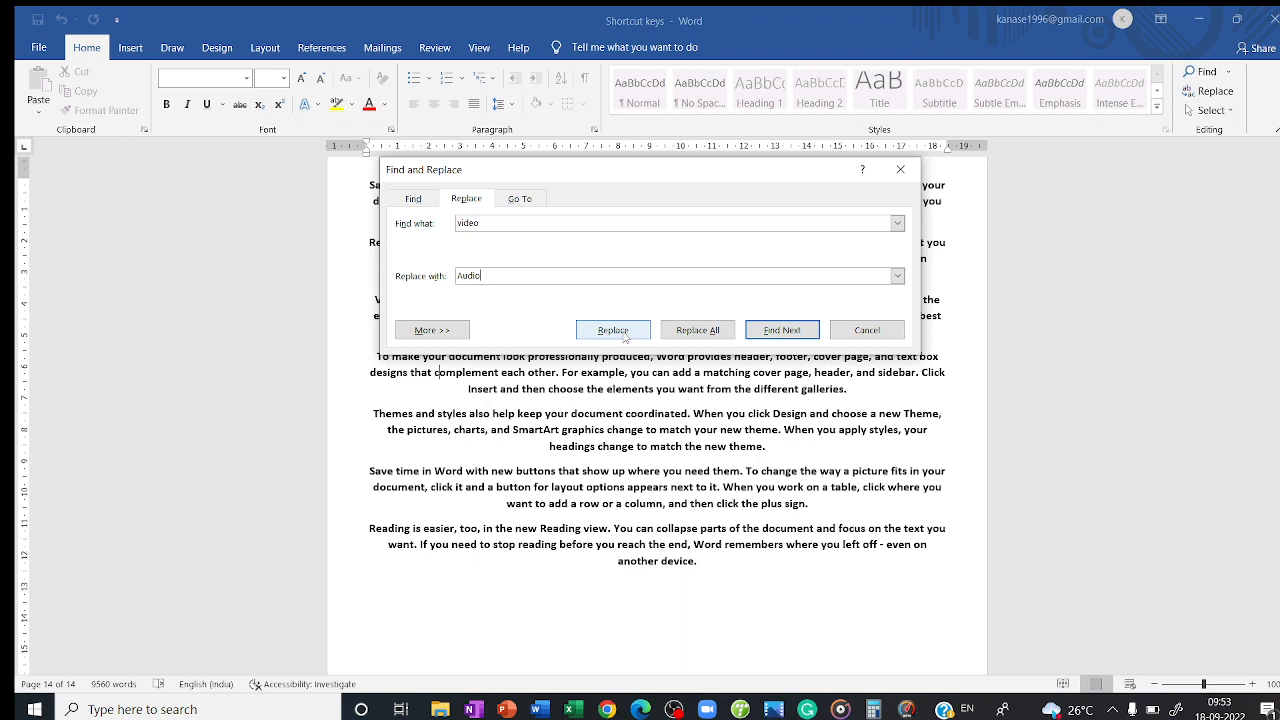
pyautogui.click(697, 331)
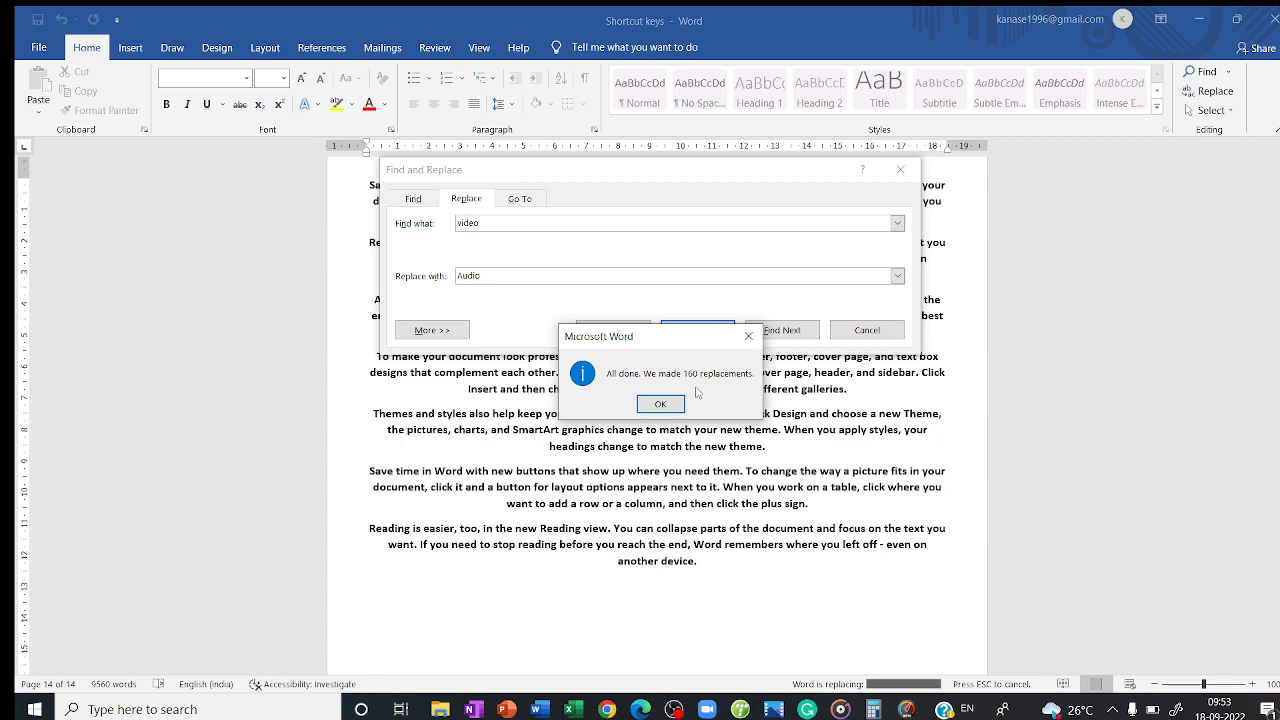
pyautogui.click(643, 406)
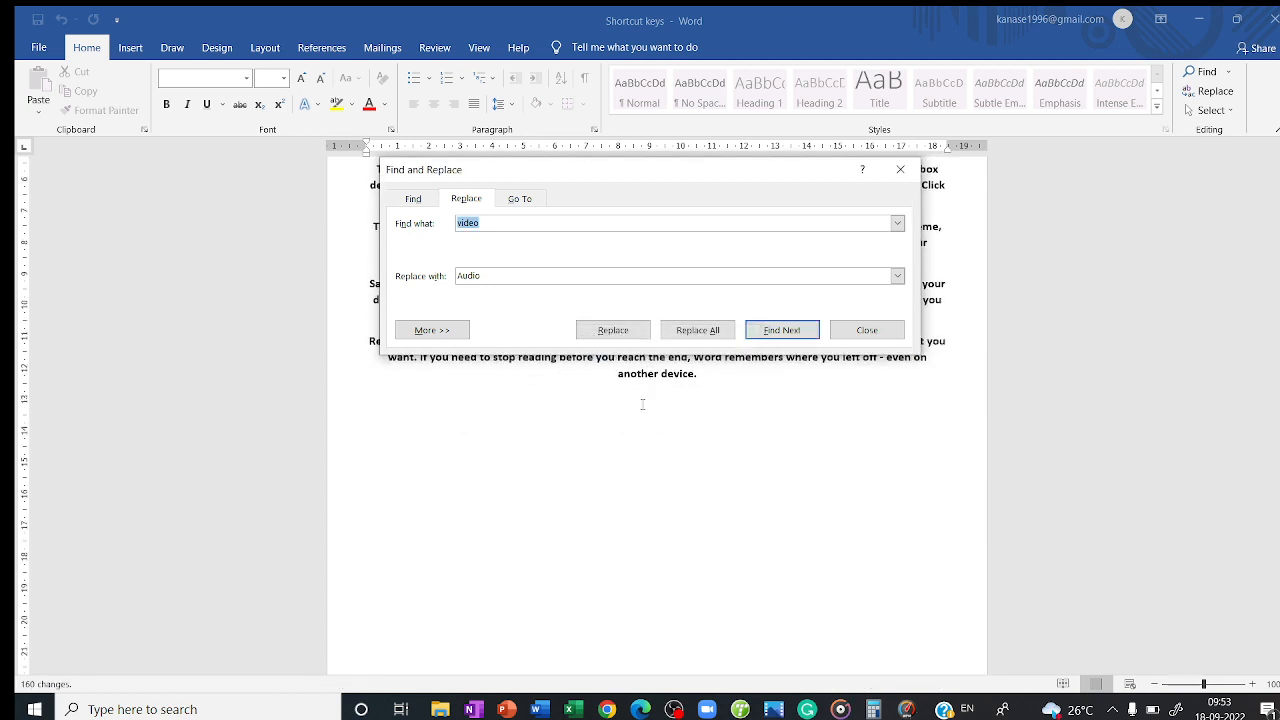
pyautogui.click(900, 169)
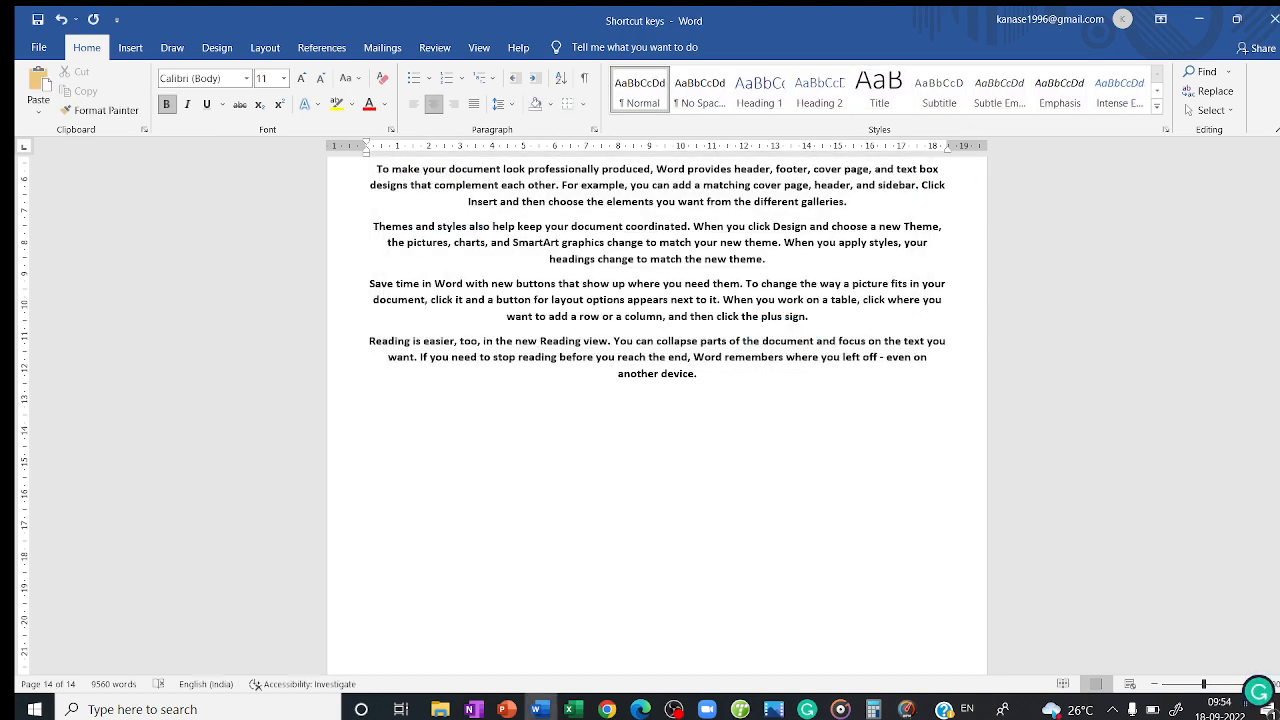
# - Search the document for "audio" and look through the highlighted matches down to the end of page 4
pyautogui.scroll(2, 656, 400)
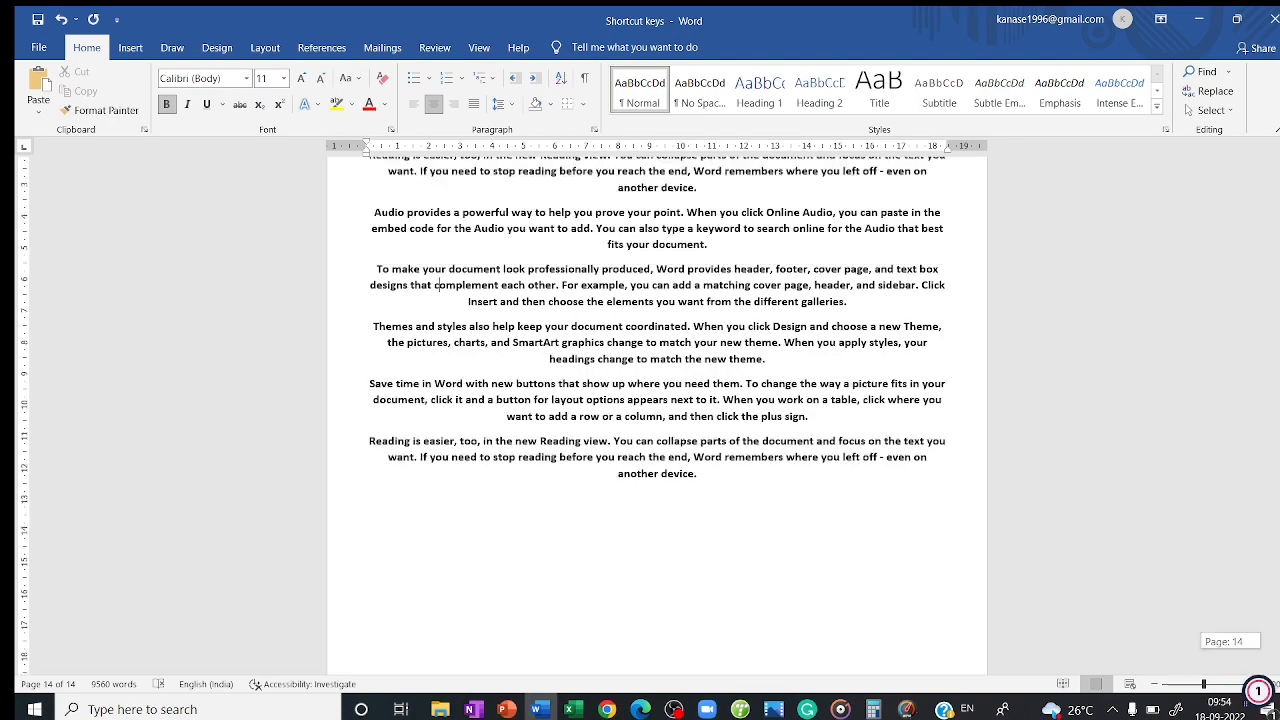
pyautogui.scroll(6, 656, 400)
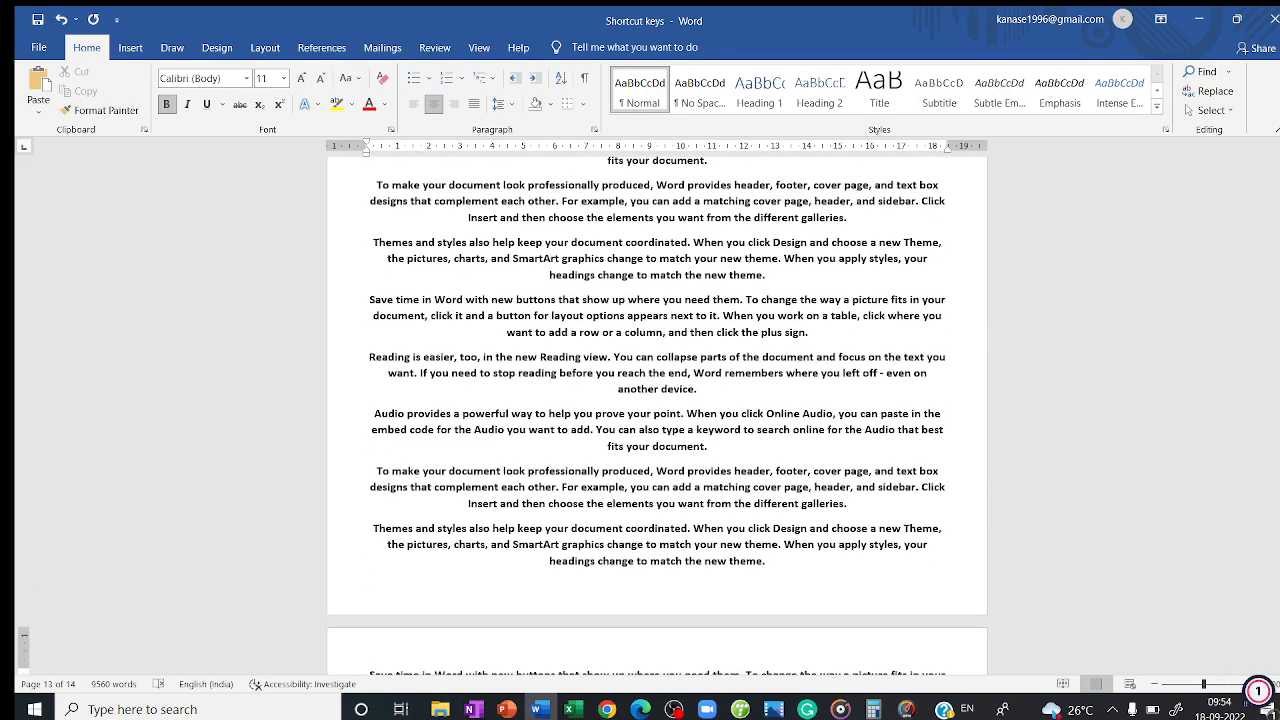
pyautogui.hotkey('ctrl', 'f')
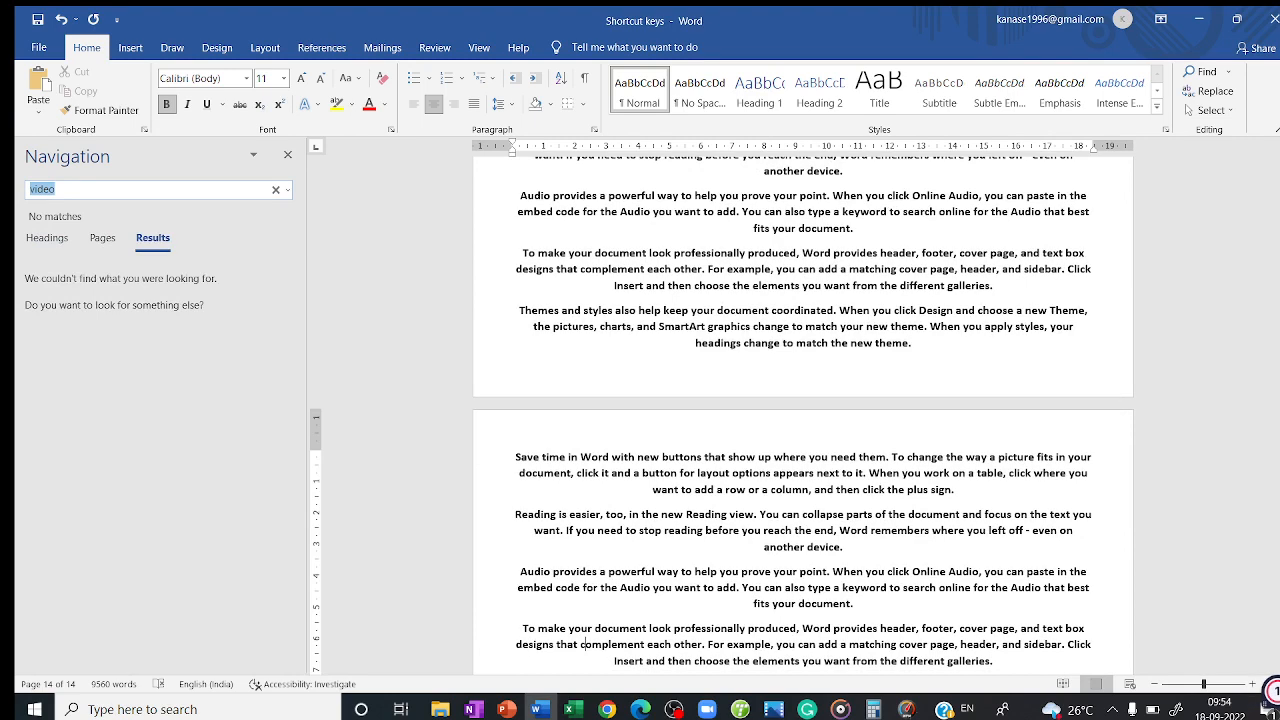
pyautogui.write('a')
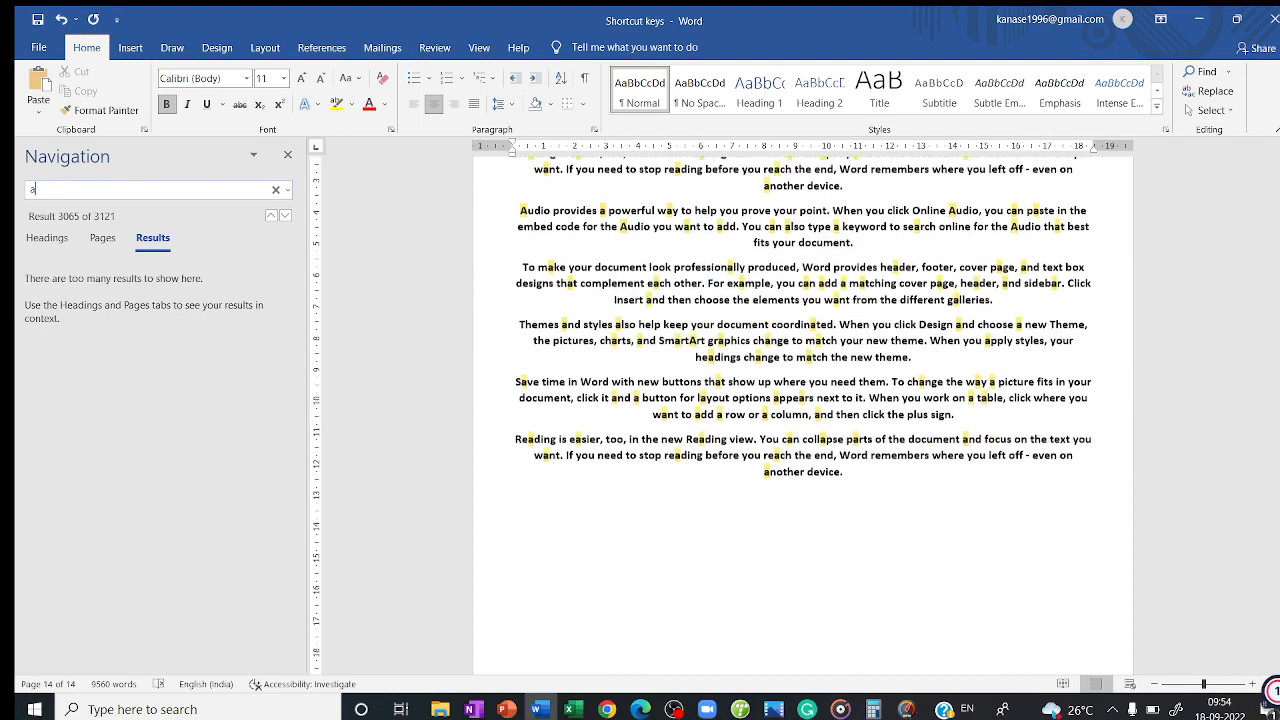
pyautogui.write('udio')
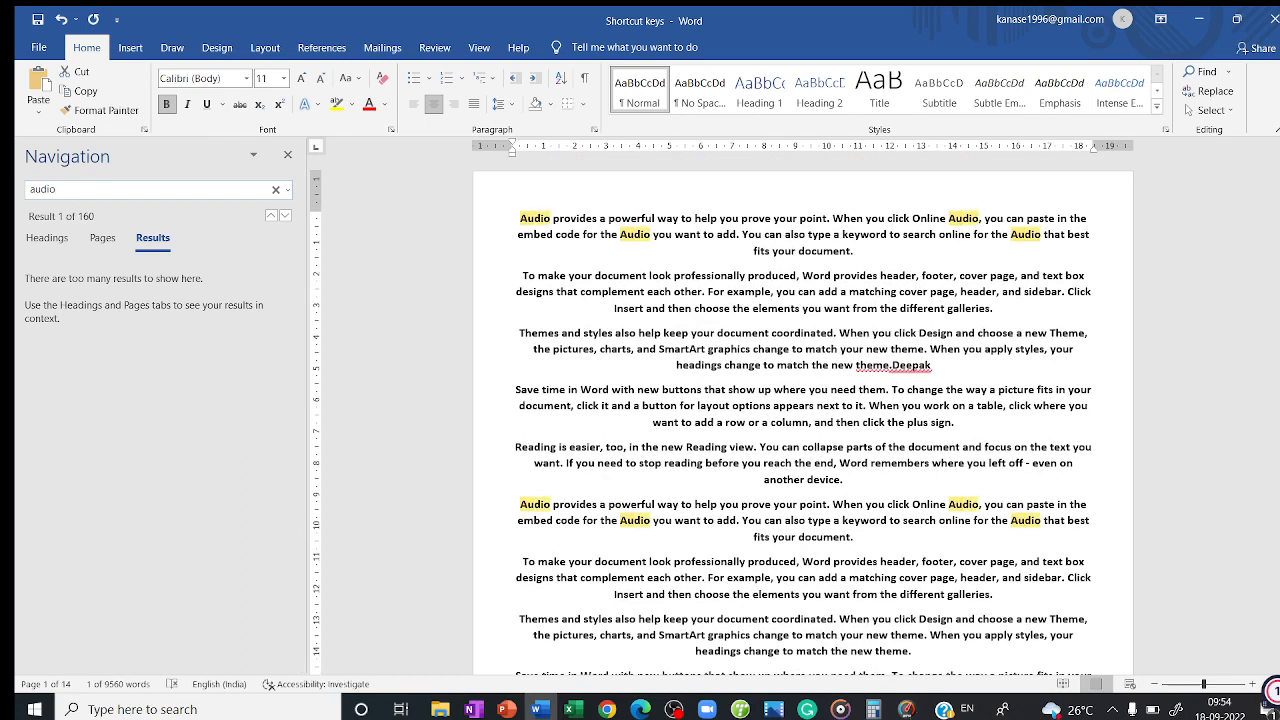
pyautogui.moveTo(1279, 173); pyautogui.dragTo(1279, 259)
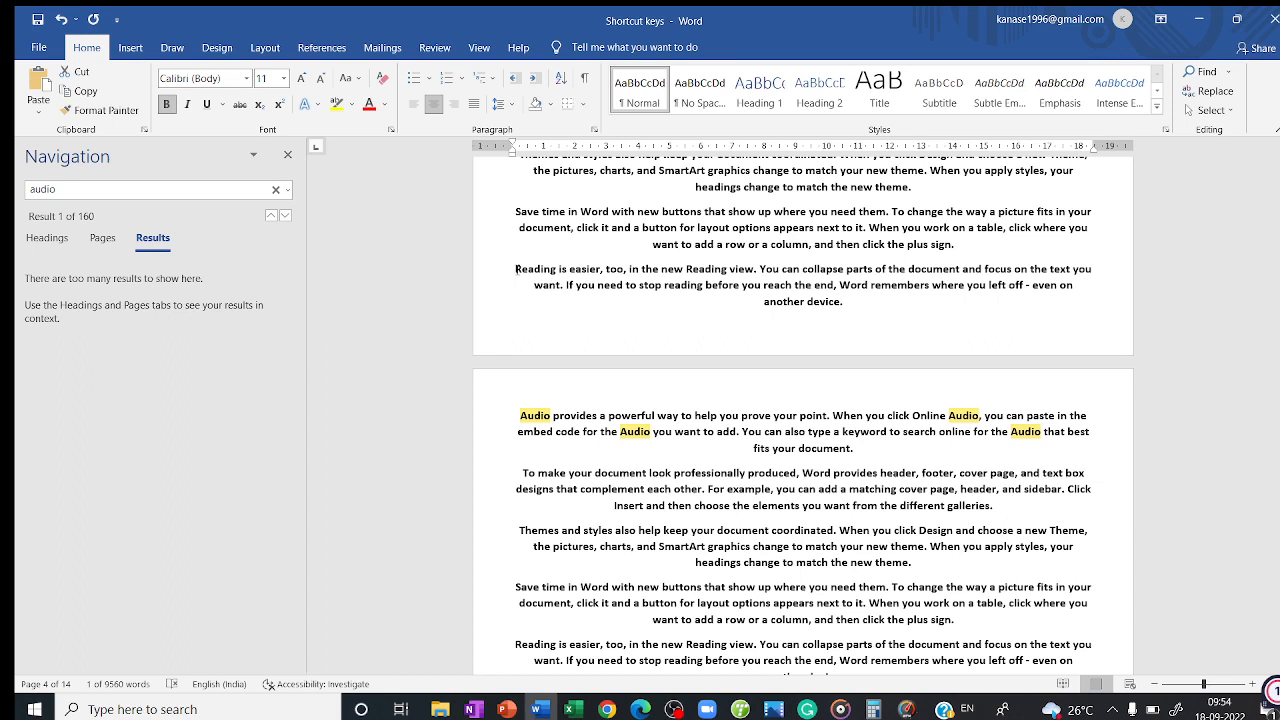
pyautogui.moveTo(515, 268); pyautogui.dragTo(562, 268)
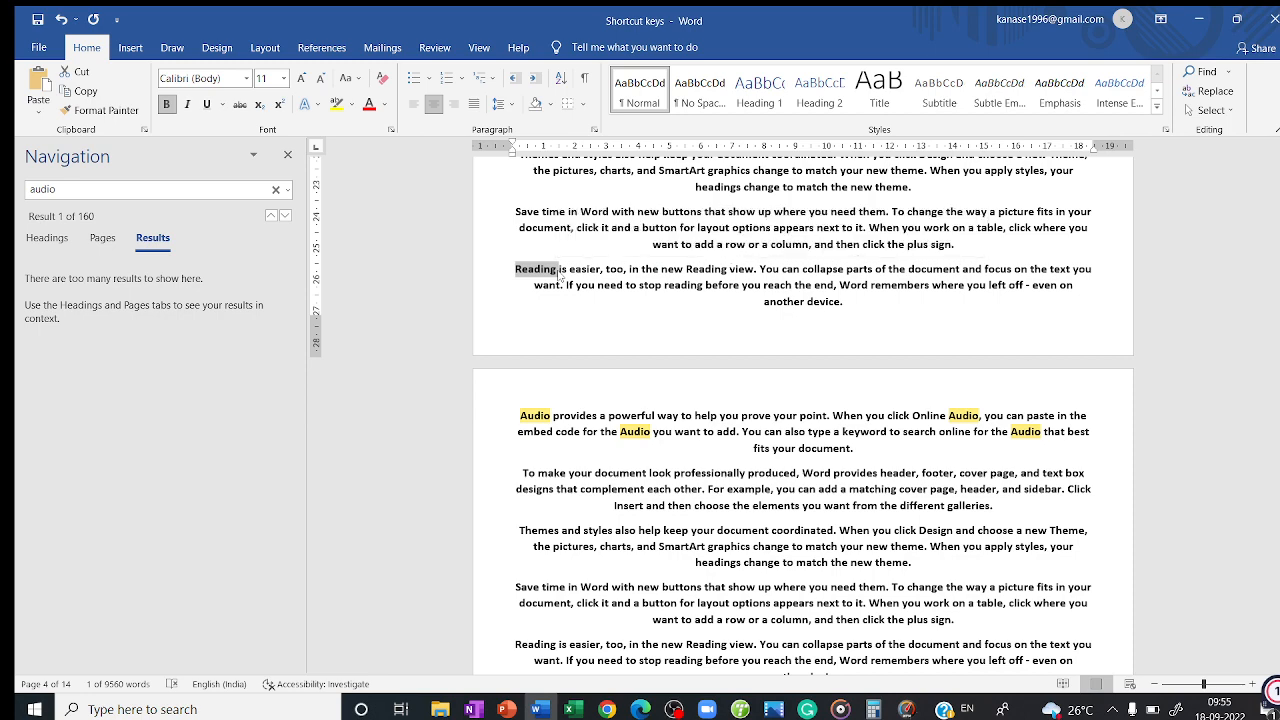
pyautogui.hotkey('ctrl', 'k')
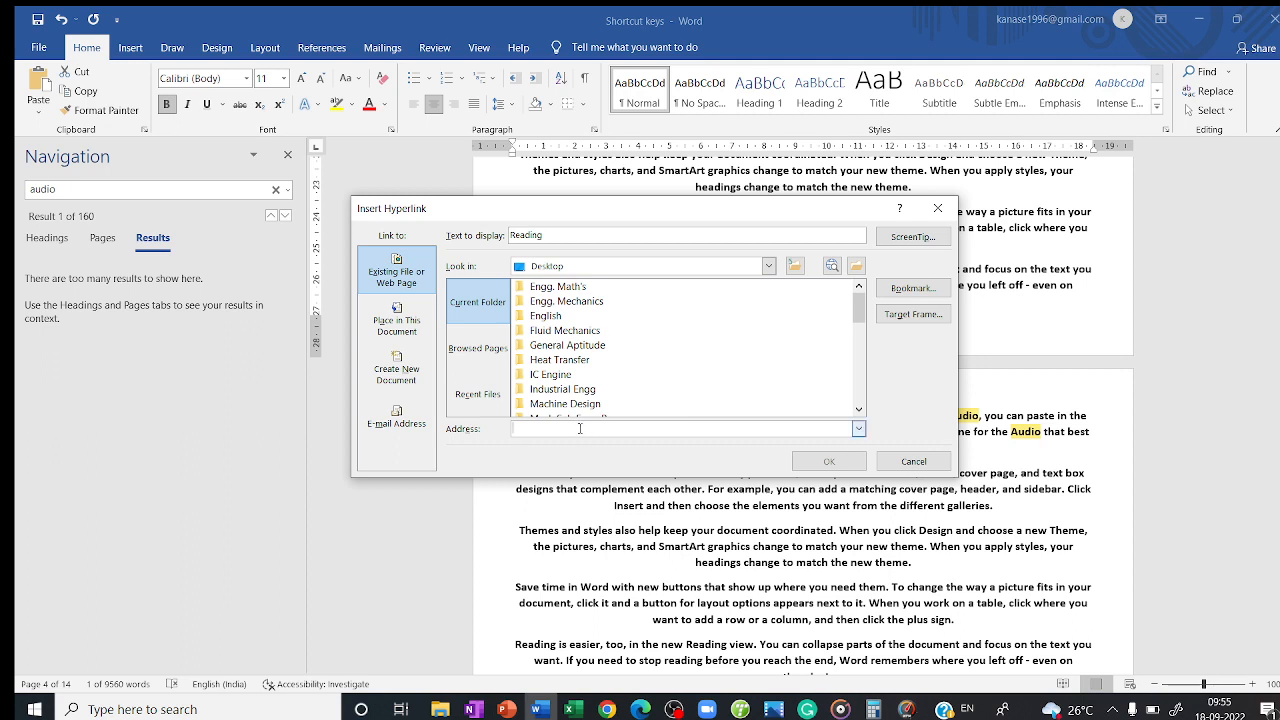
pyautogui.click(580, 428)
pyautogui.write('www')
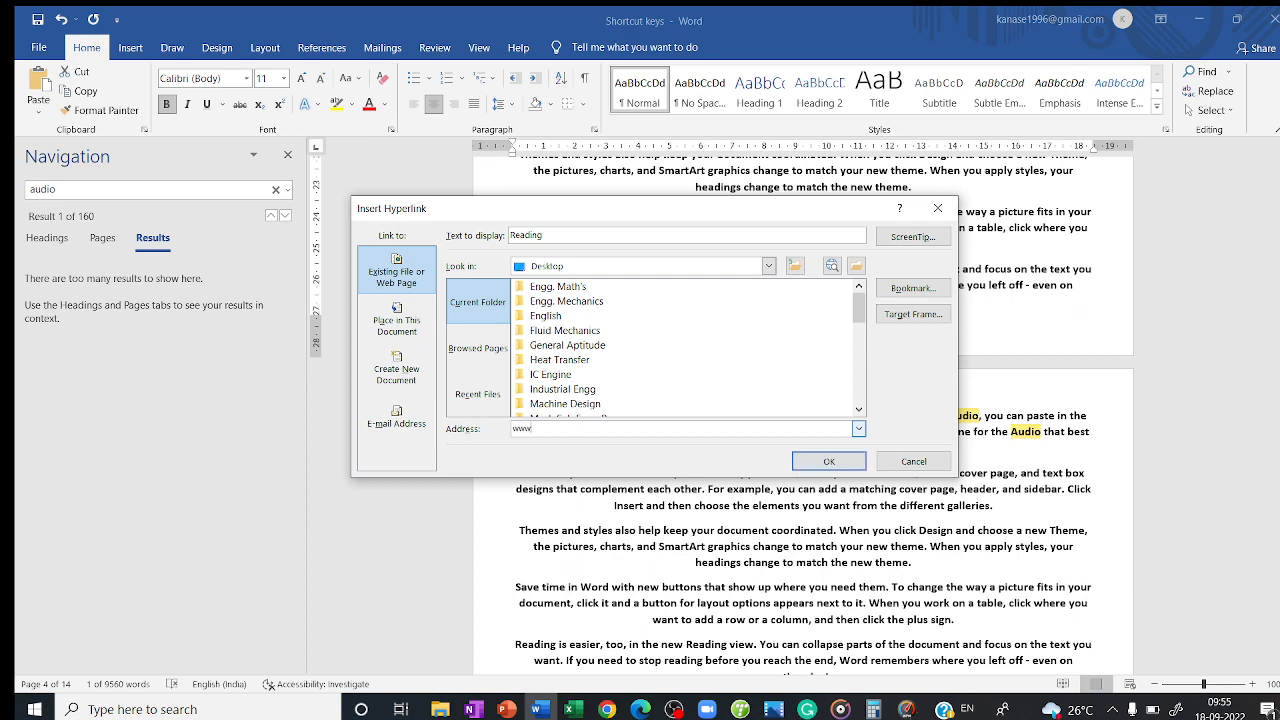
pyautogui.write('.google.com')
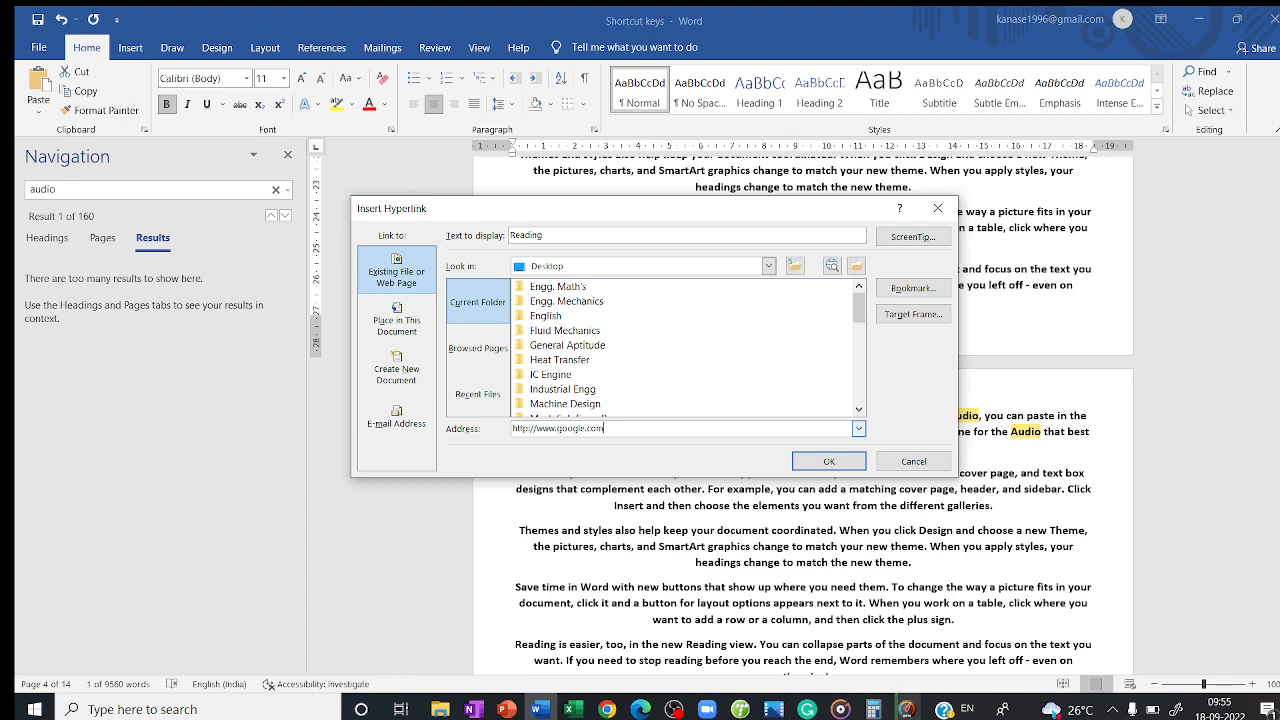
pyautogui.click(812, 464)
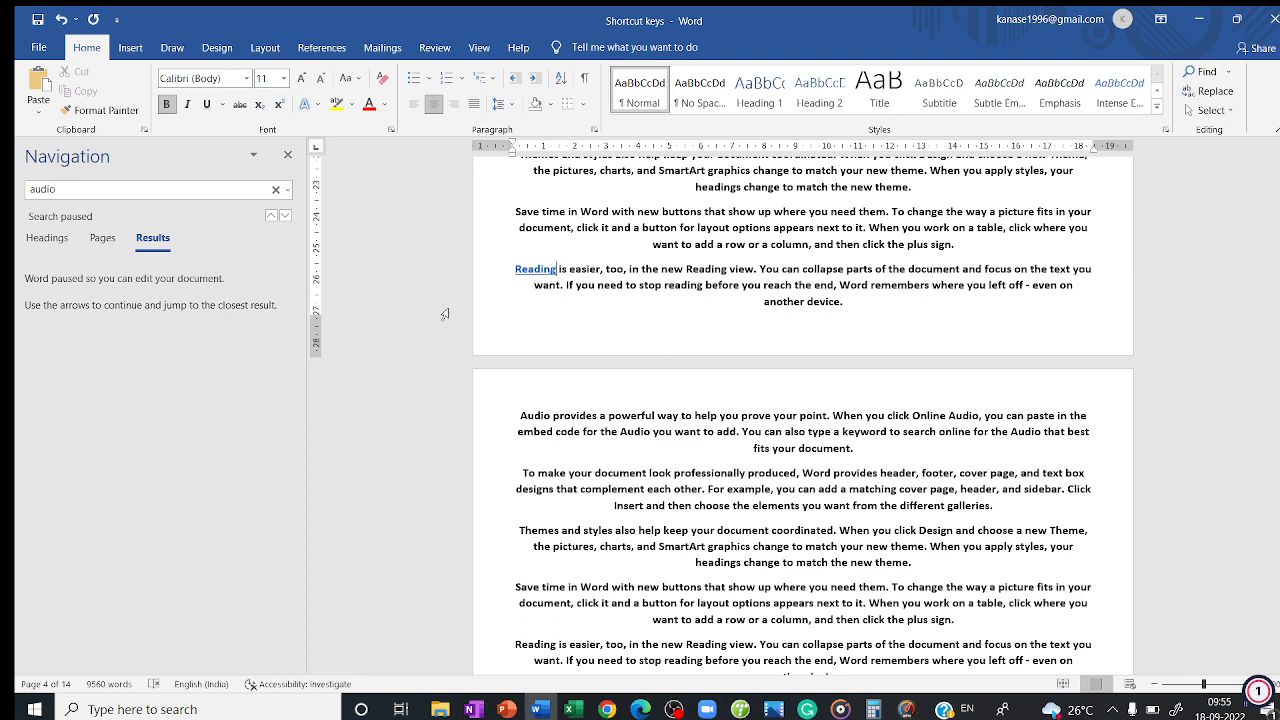
# - Follow the "Reading" hyperlink to the Google page in the browser and close the browser window
pyautogui.hotkey('ctrl', 'u')
pyautogui.doubleClick(538, 268)
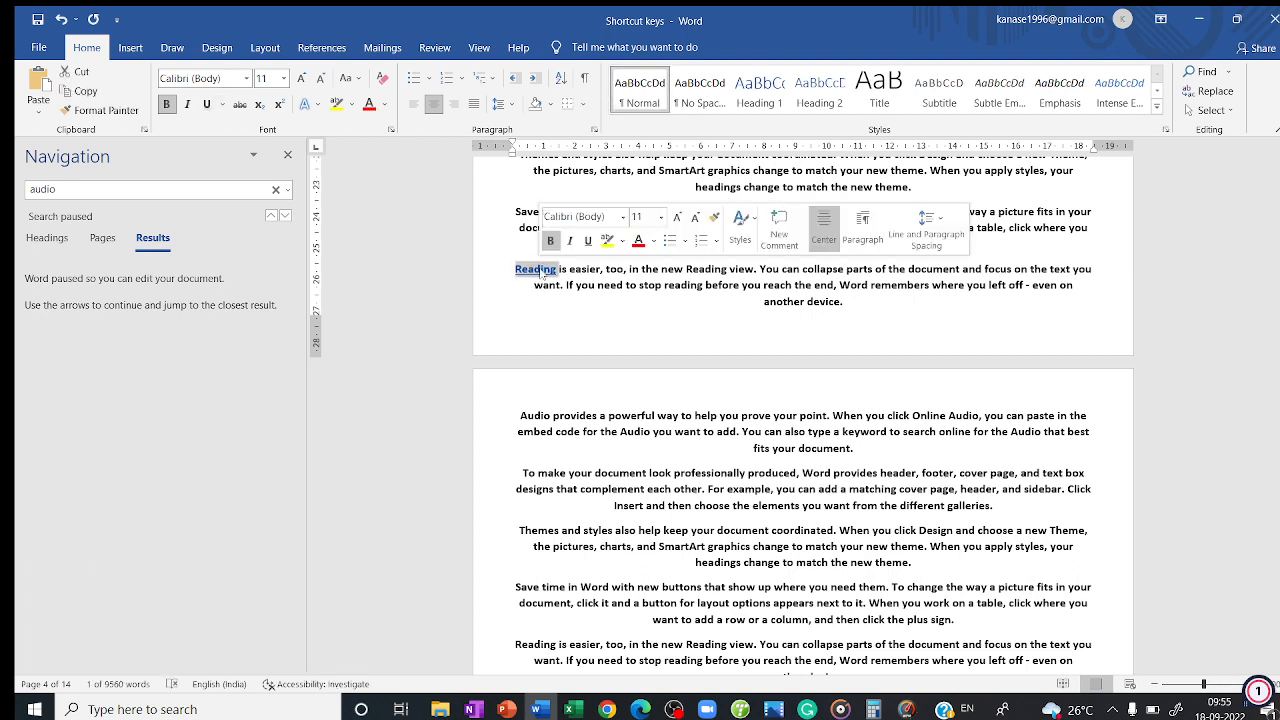
pyautogui.click(537, 269)
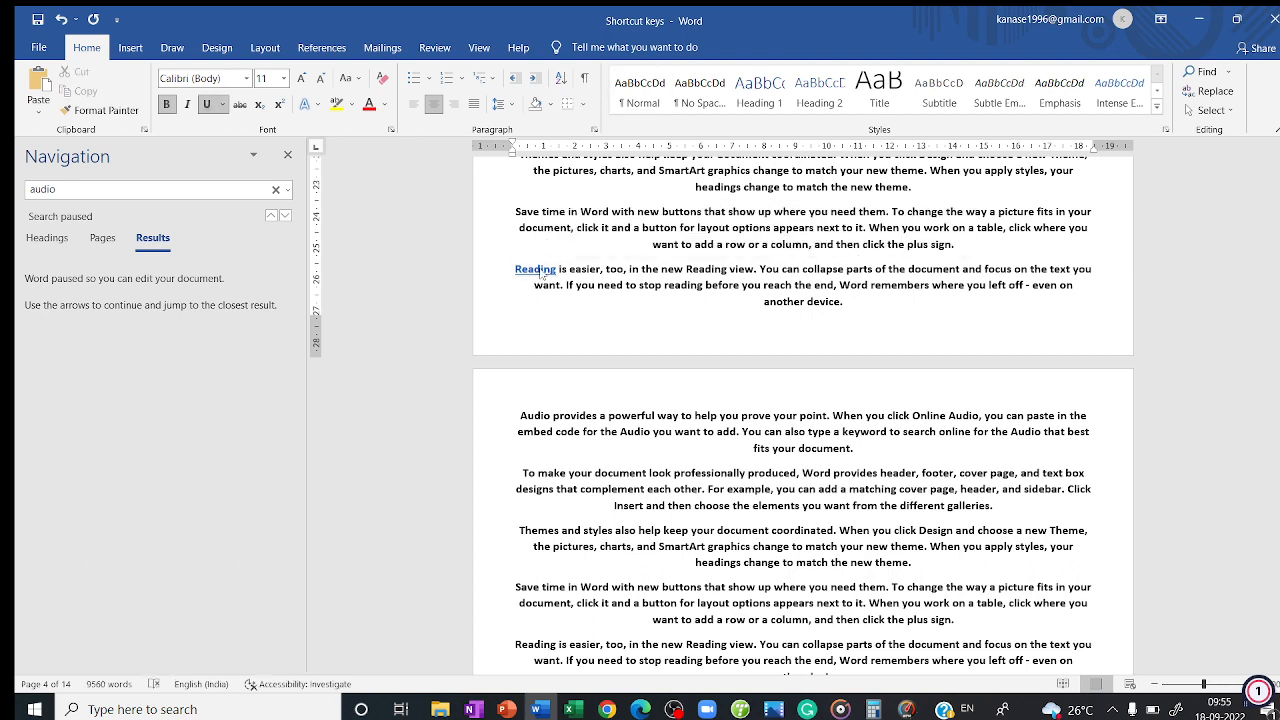
pyautogui.keyDown('ctrl'); pyautogui.click(537, 269); pyautogui.keyUp('ctrl')
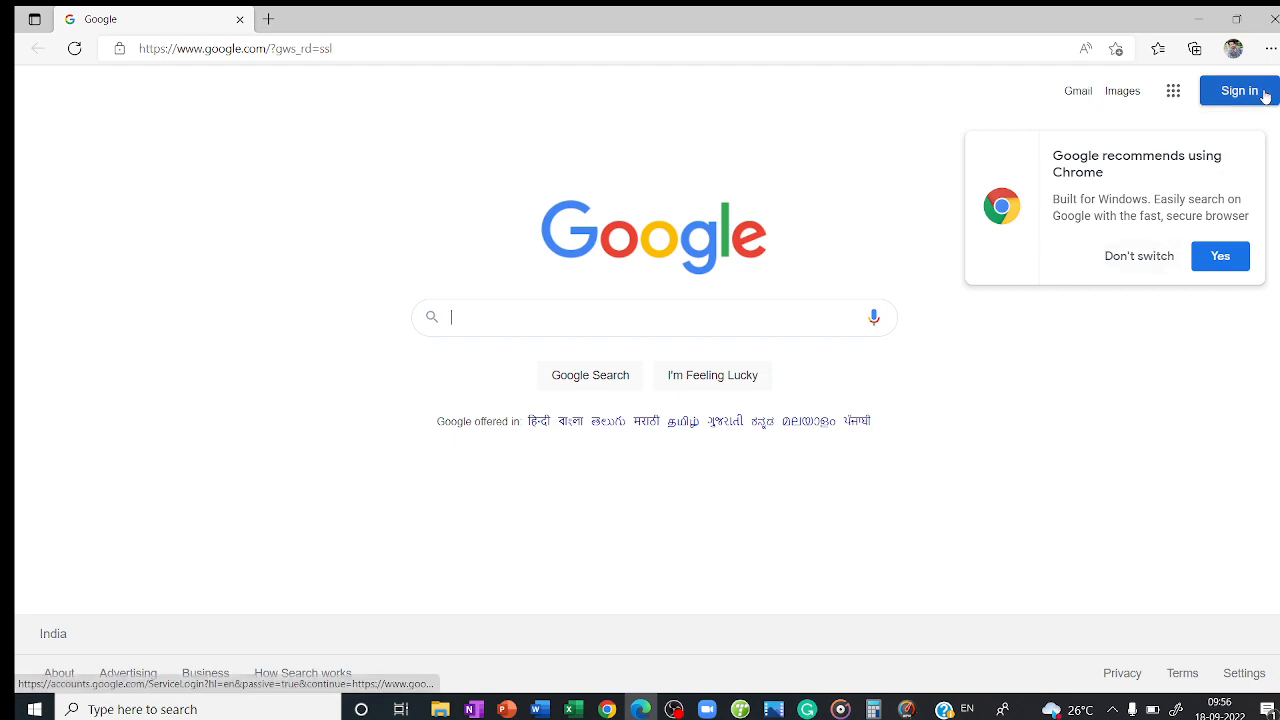
pyautogui.click(1274, 19)
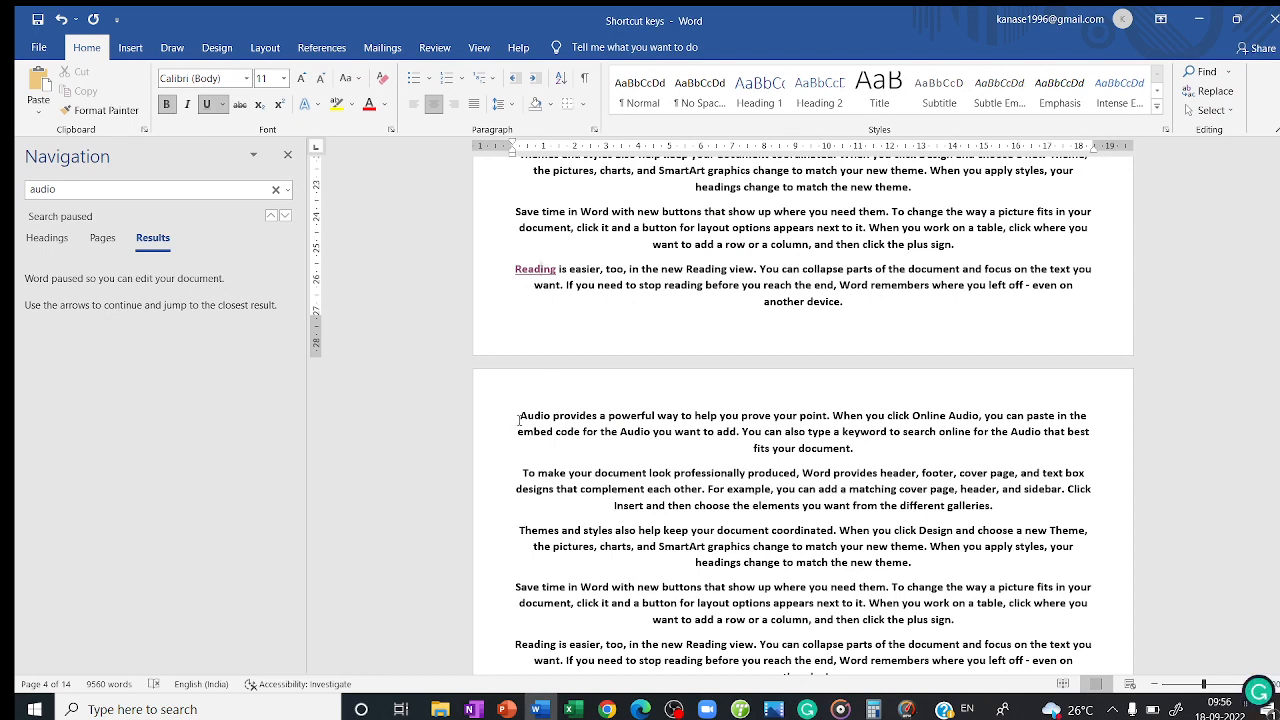
pyautogui.moveTo(519, 420); pyautogui.dragTo(560, 421)
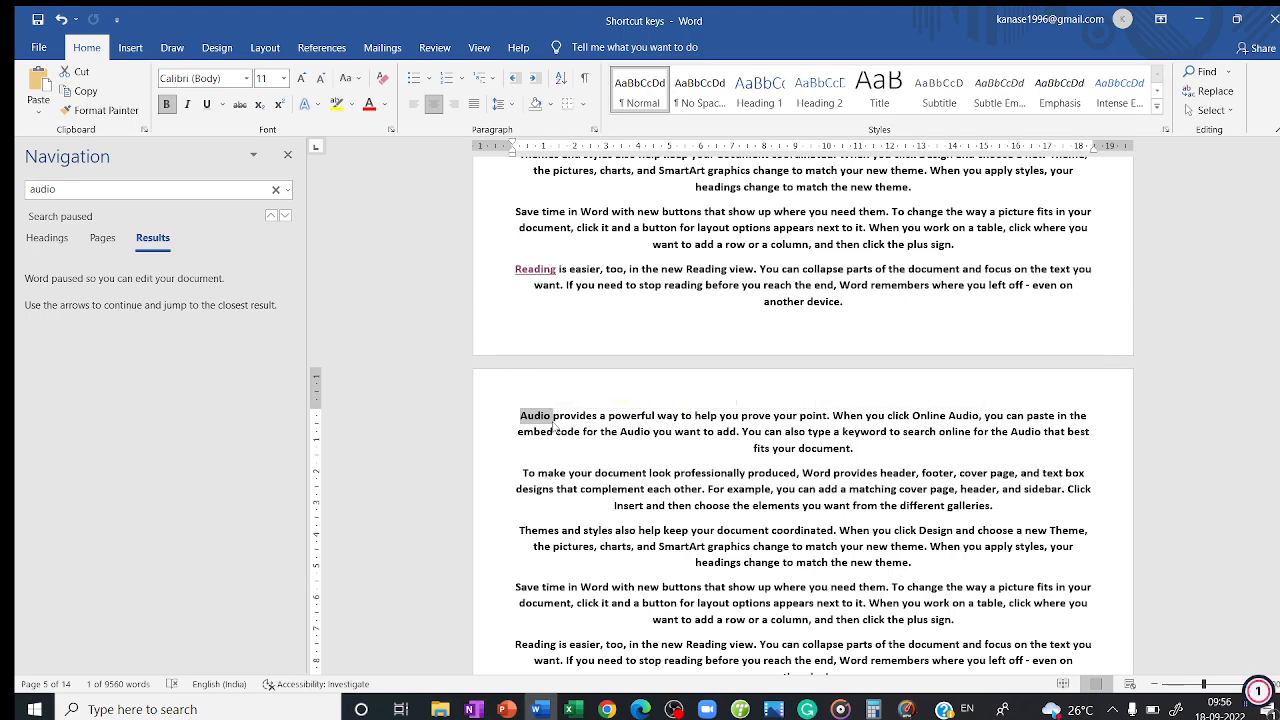
pyautogui.hotkey('ctrl', 'k')
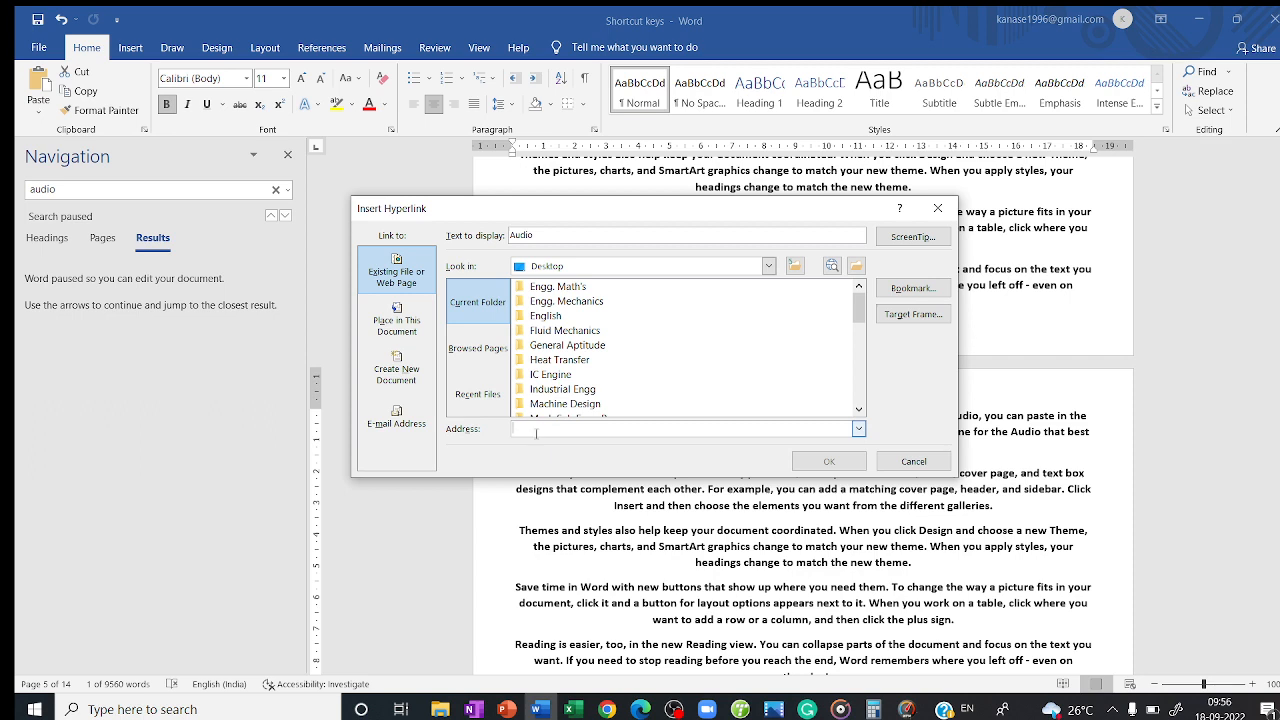
pyautogui.write('www.a')
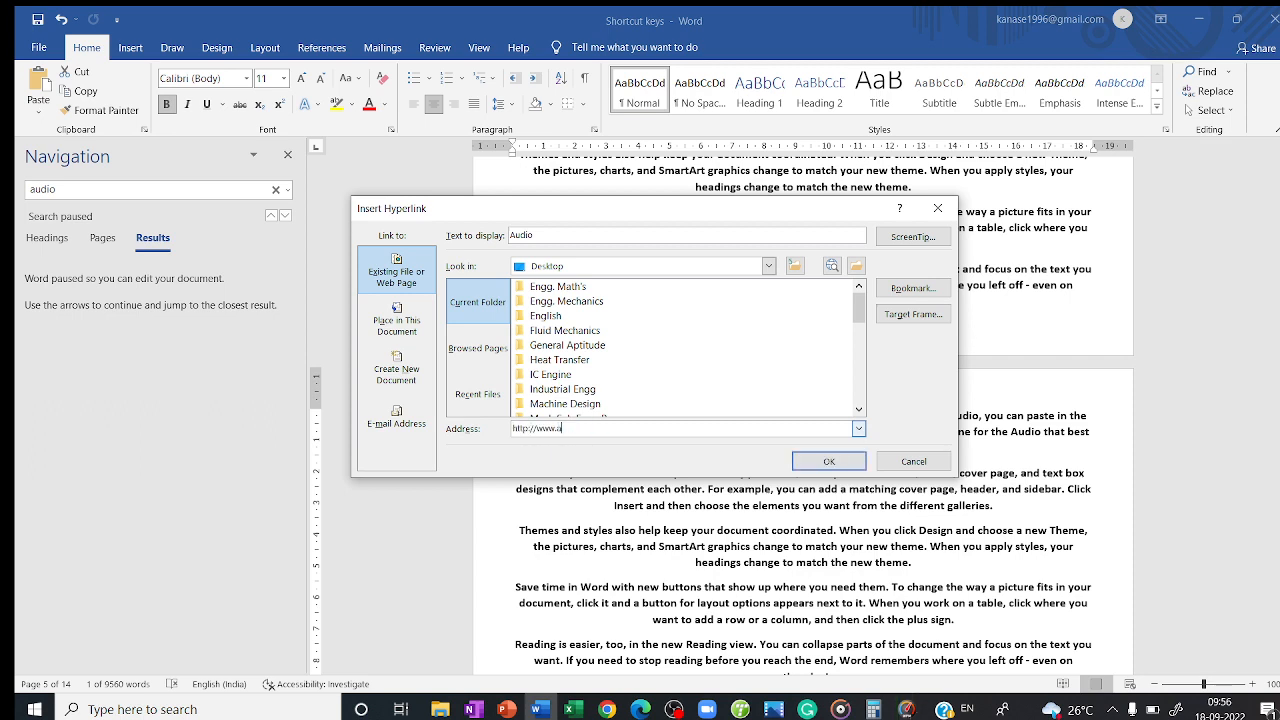
pyautogui.write('mazon.com')
pyautogui.click(826, 461)
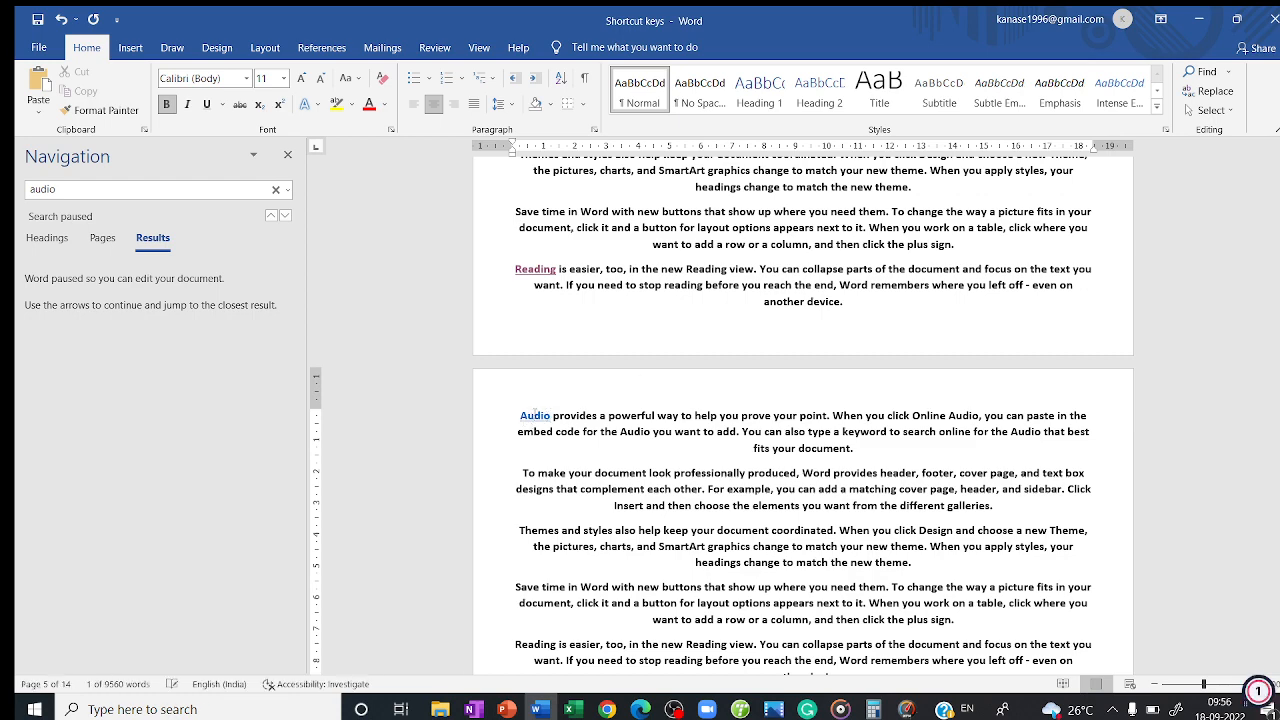
pyautogui.doubleClick(535, 416)
pyautogui.press('Delete')
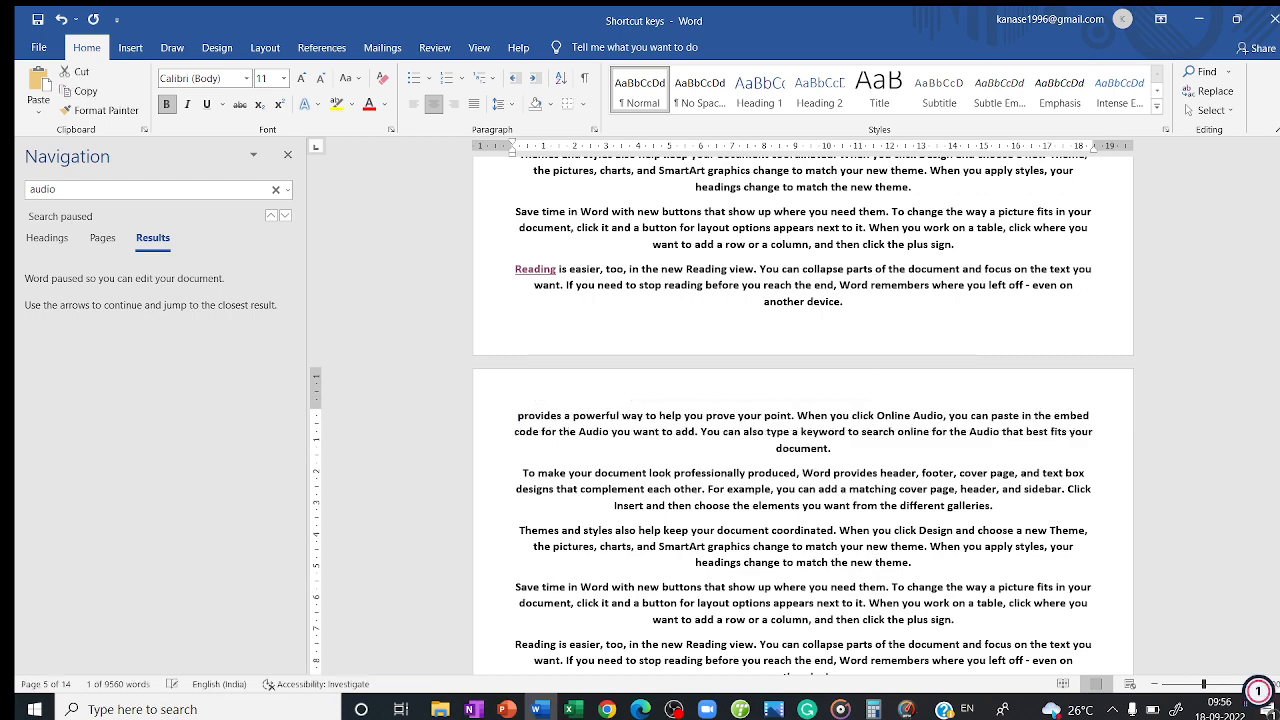
pyautogui.press('Return')
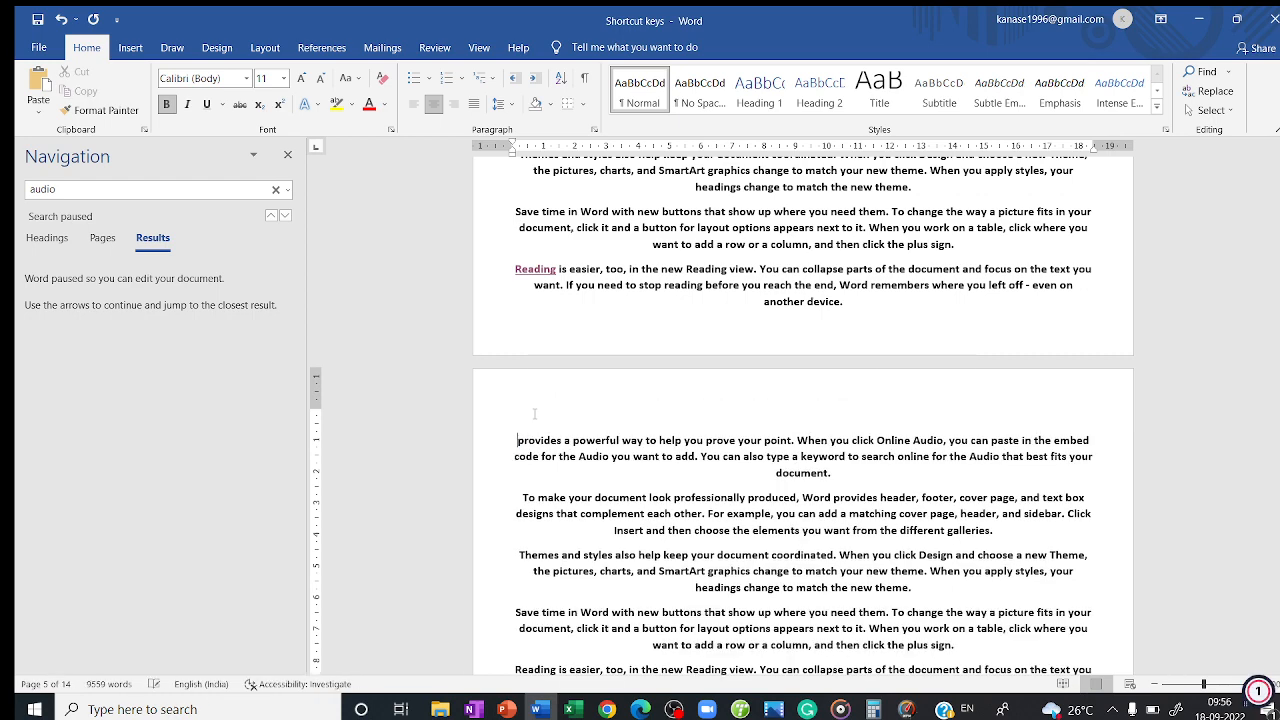
pyautogui.hotkey('ctrl', 'z')
pyautogui.hotkey('ctrl', 'z')
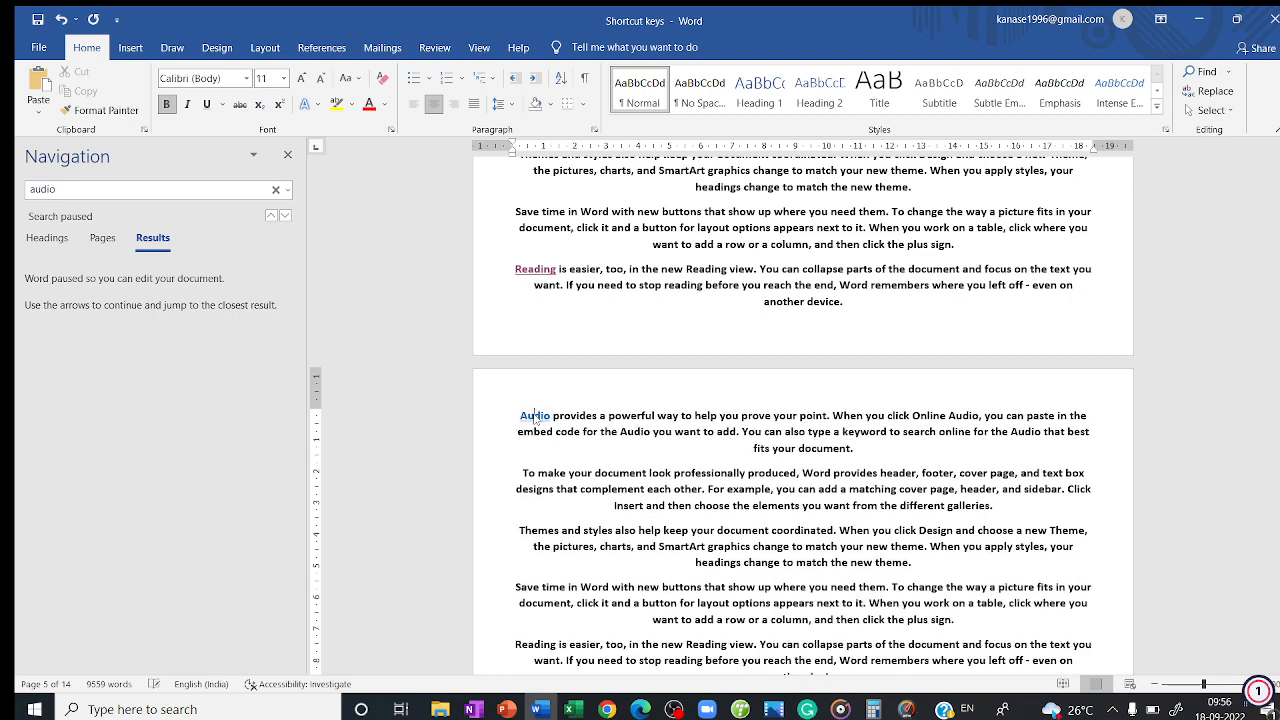
# - Follow the "Audio" hyperlink to the Amazon page in the browser and close the browser window
pyautogui.doubleClick(535, 416)
pyautogui.click(535, 418)
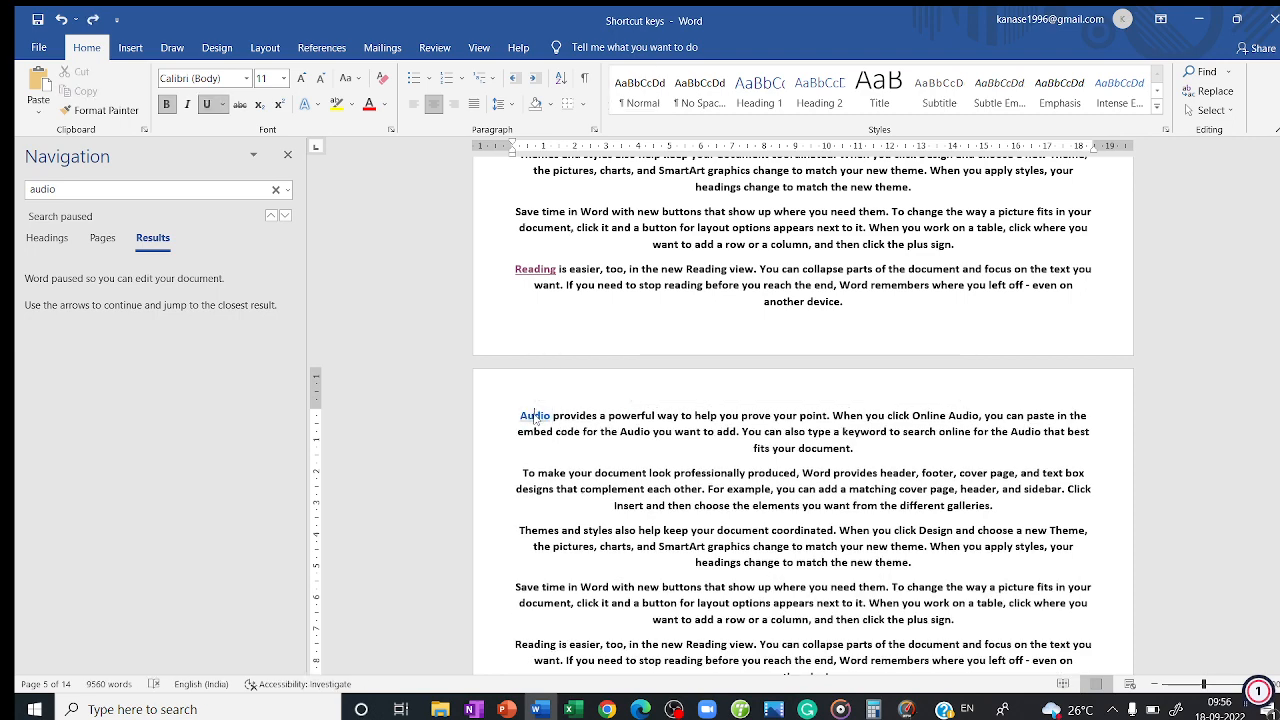
pyautogui.keyDown('ctrl'); pyautogui.click(535, 418); pyautogui.keyUp('ctrl')
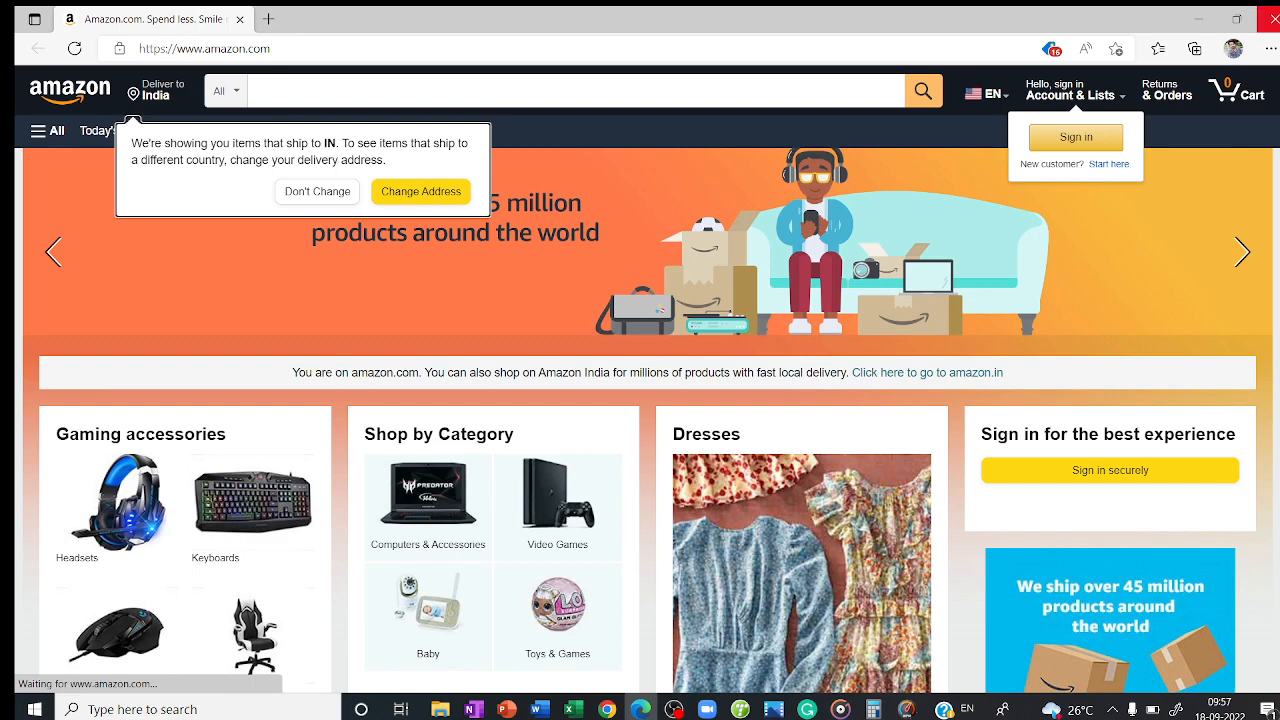
pyautogui.click(1272, 18)
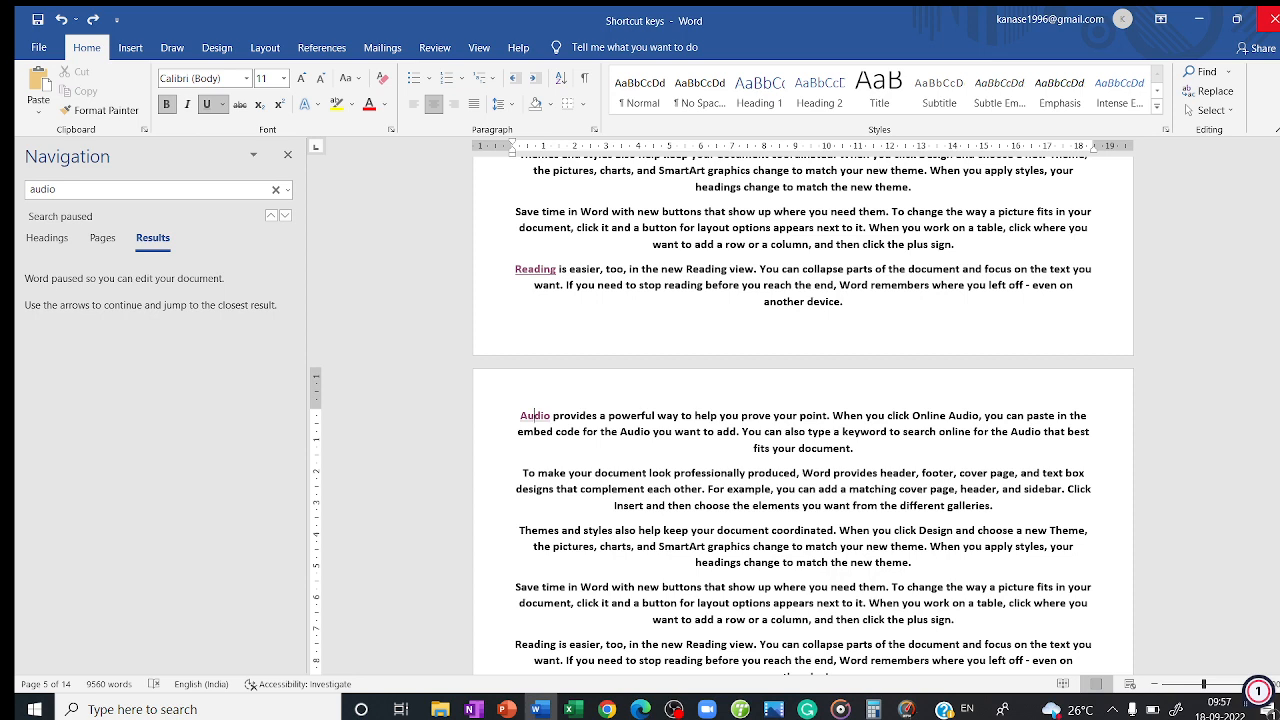
# - Left-align the first paragraph of page 5, which starts with the linked word "Audio"
pyautogui.hotkey('ctrl', 'l')
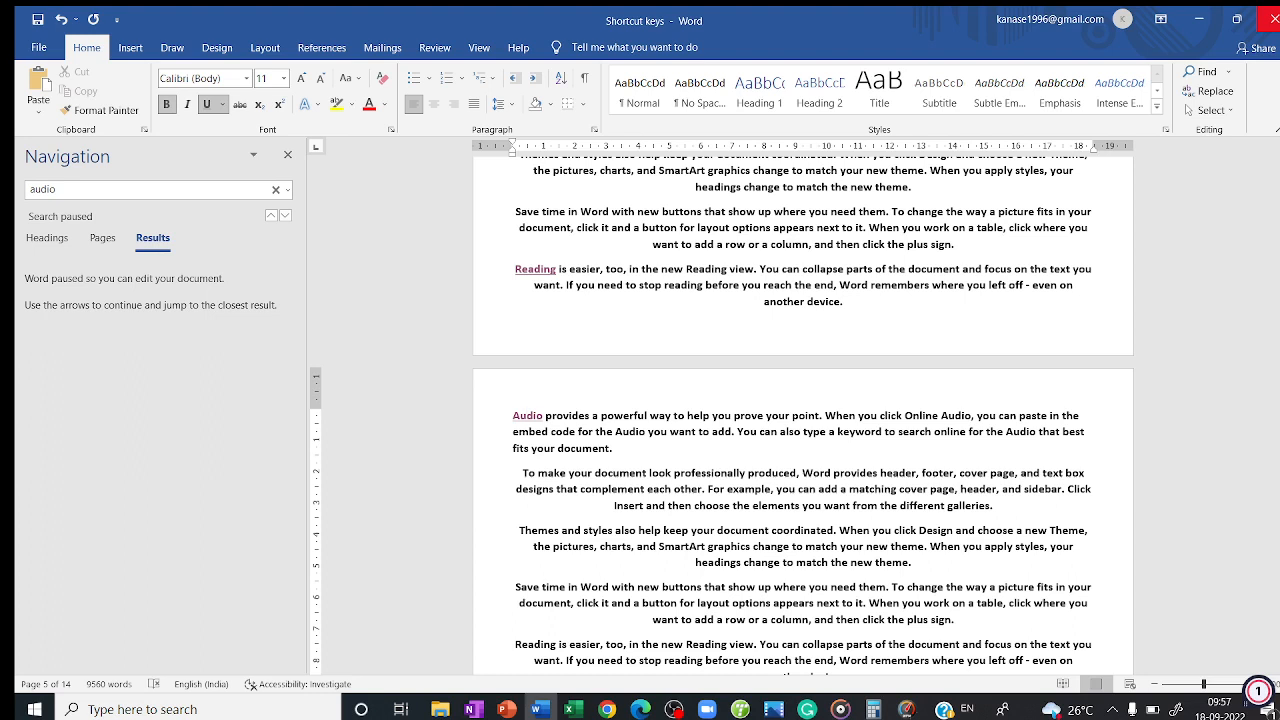
# - Try left alignment on the entire document and revert that alignment change
pyautogui.hotkey('ctrl', 'a')
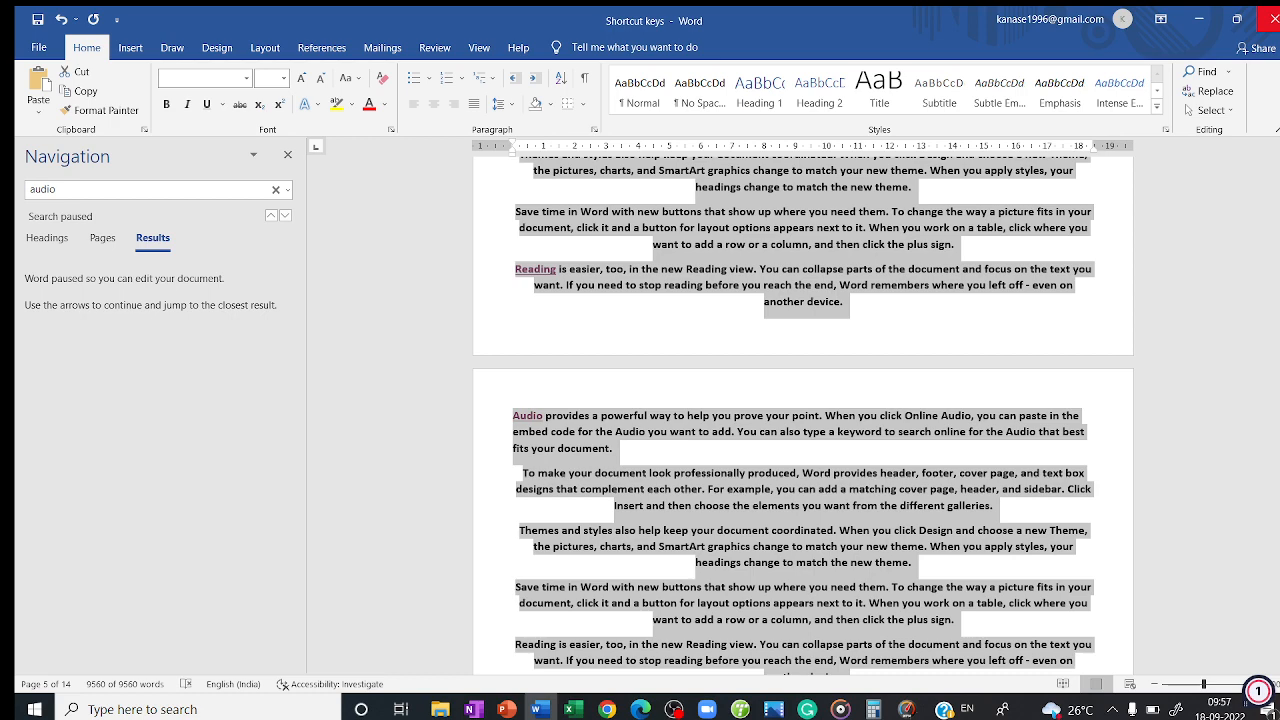
pyautogui.hotkey('ctrl', 'l')
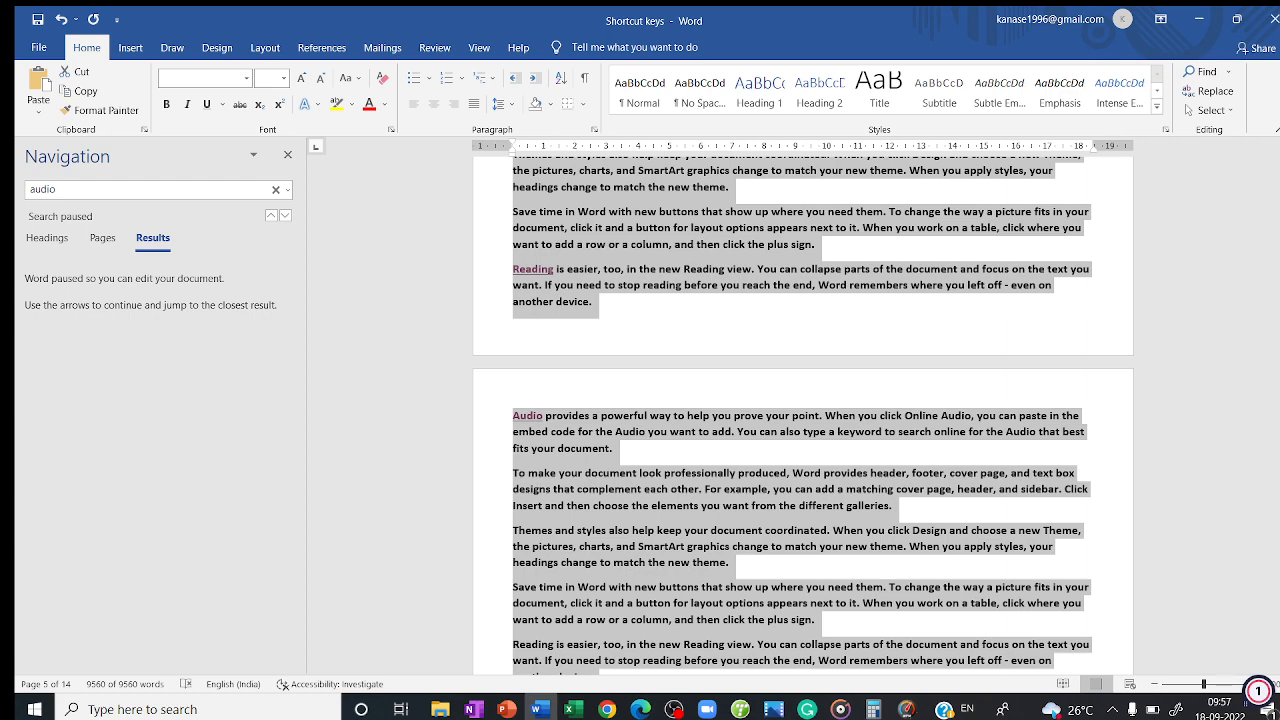
pyautogui.hotkey('ctrl', 'e')
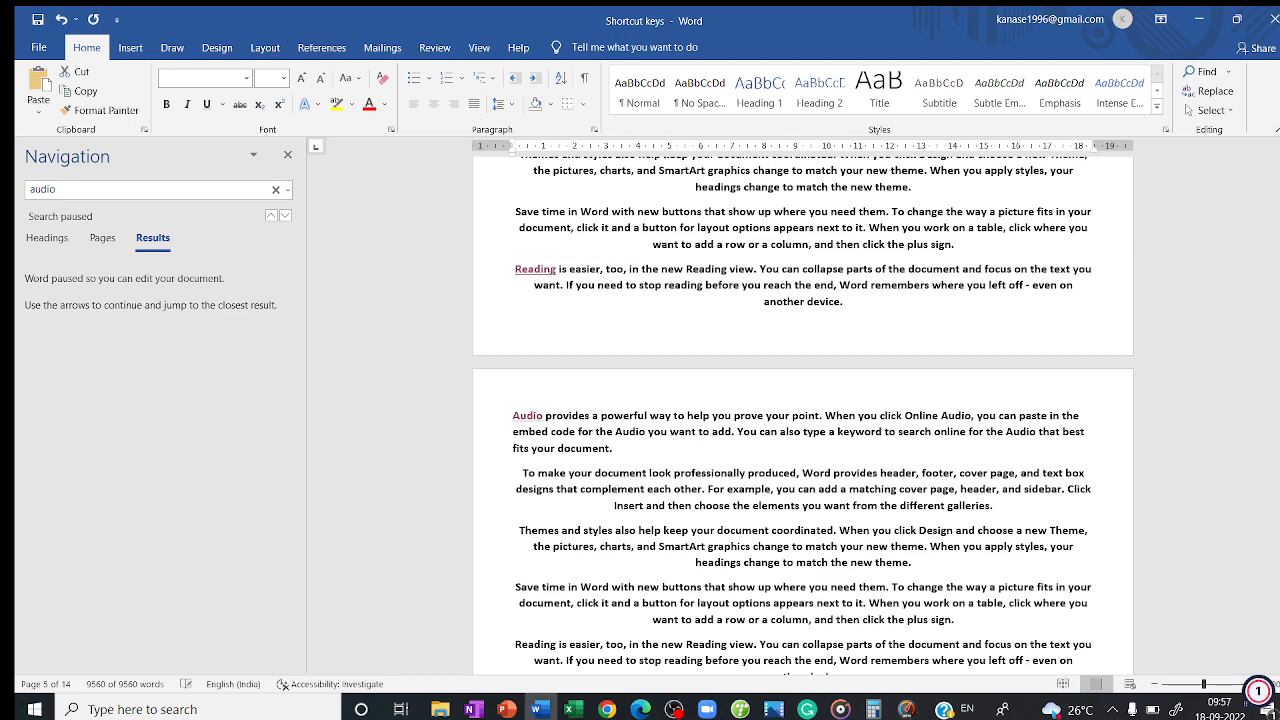
# - Left-align the entire text of the Shortcut keys document and review the earlier pages up to page 1
pyautogui.hotkey('ctrl', 'a')
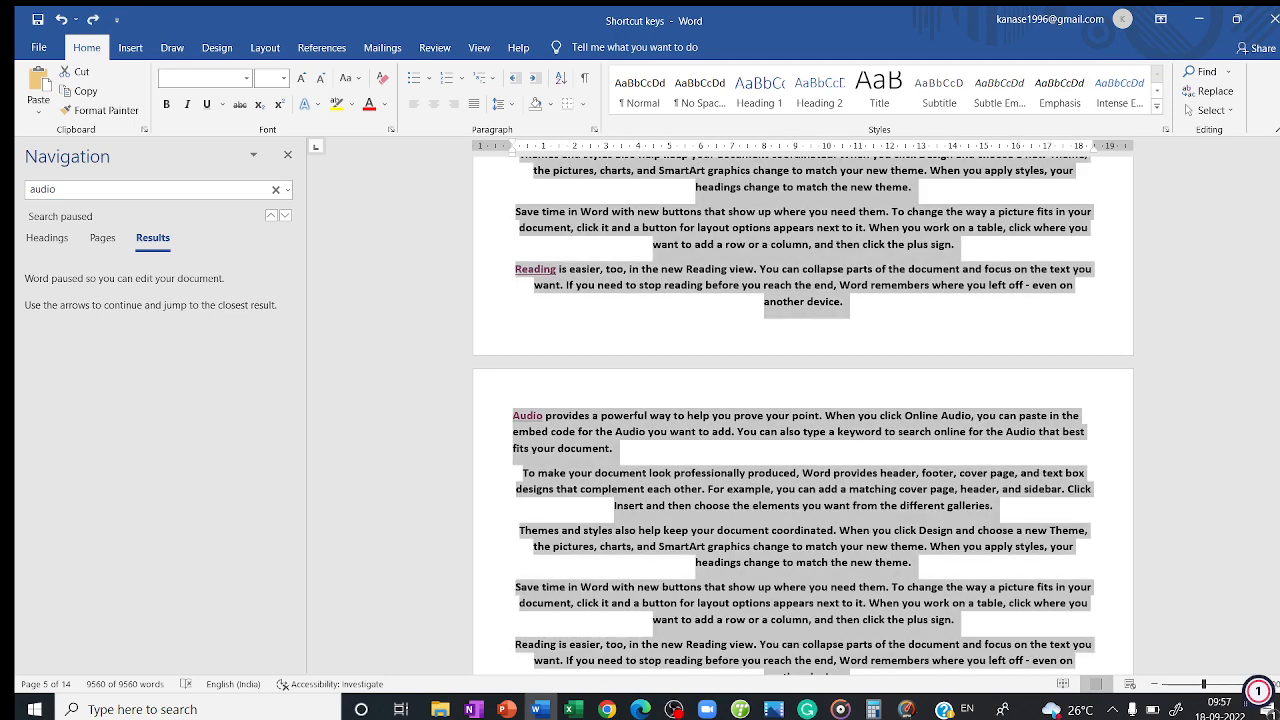
pyautogui.hotkey('ctrl', 'l')
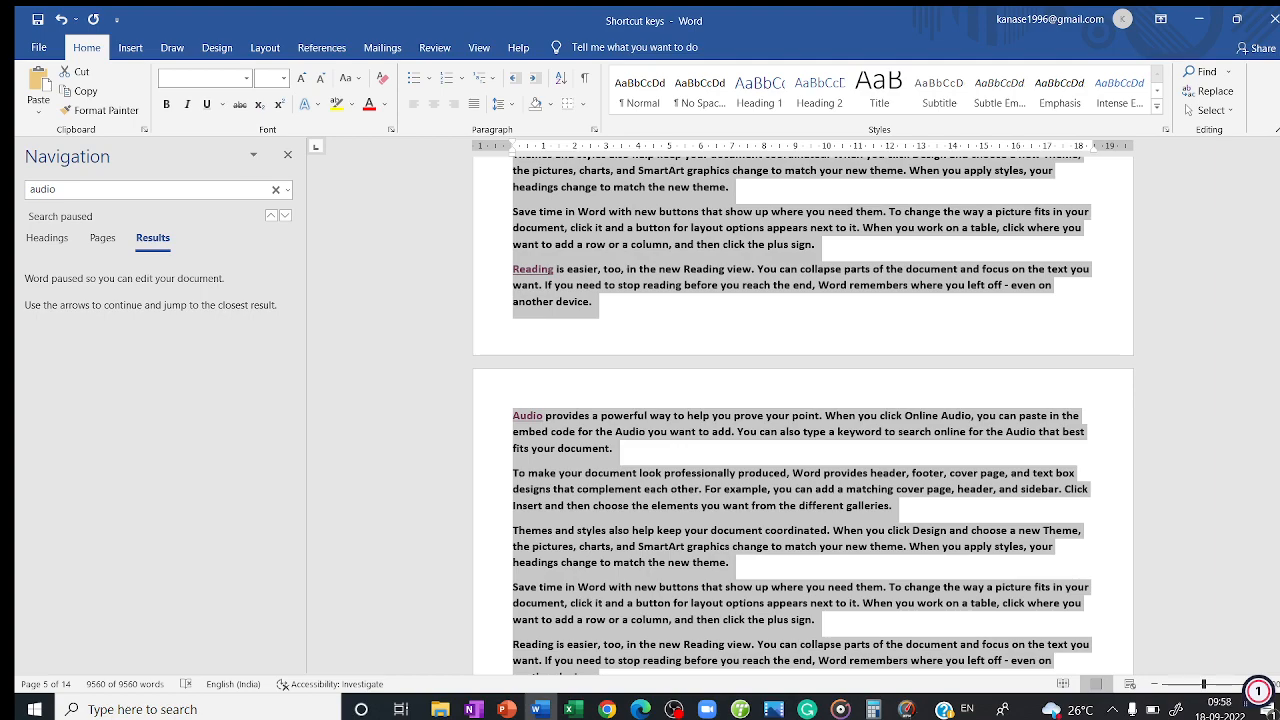
pyautogui.moveTo(1277, 309); pyautogui.dragTo(1277, 283)
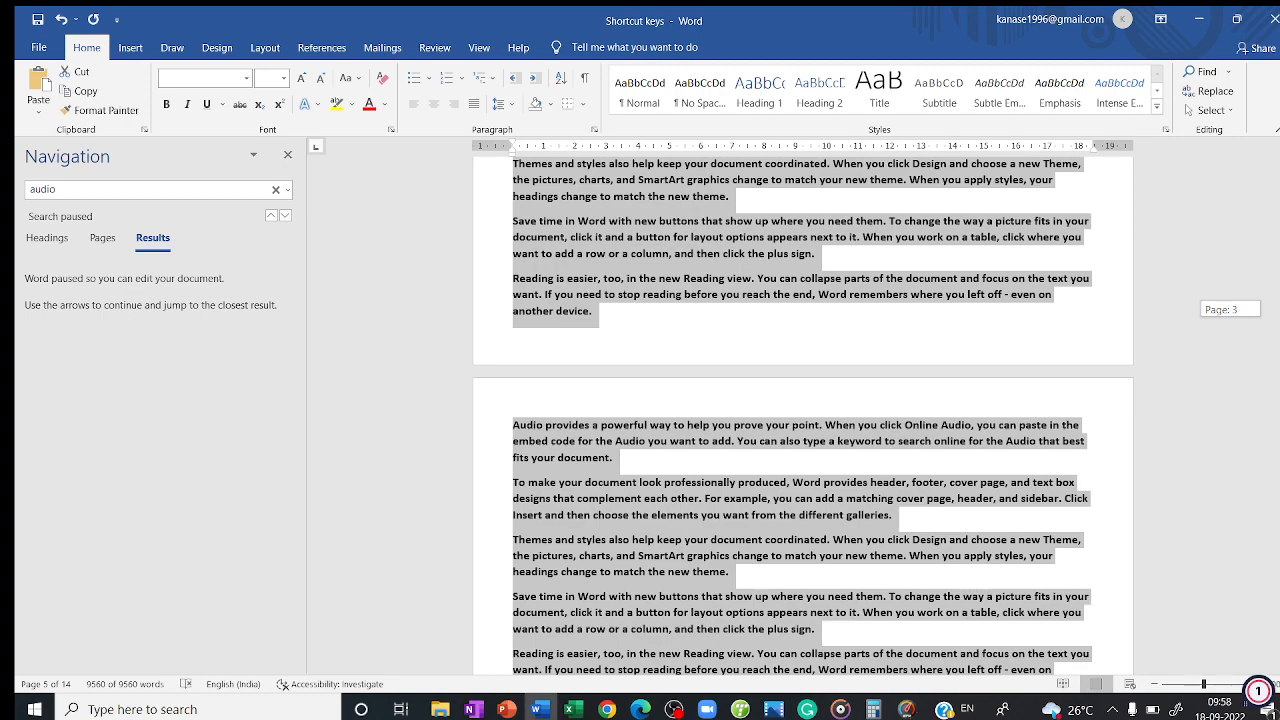
pyautogui.moveTo(1277, 276); pyautogui.dragTo(1277, 192)
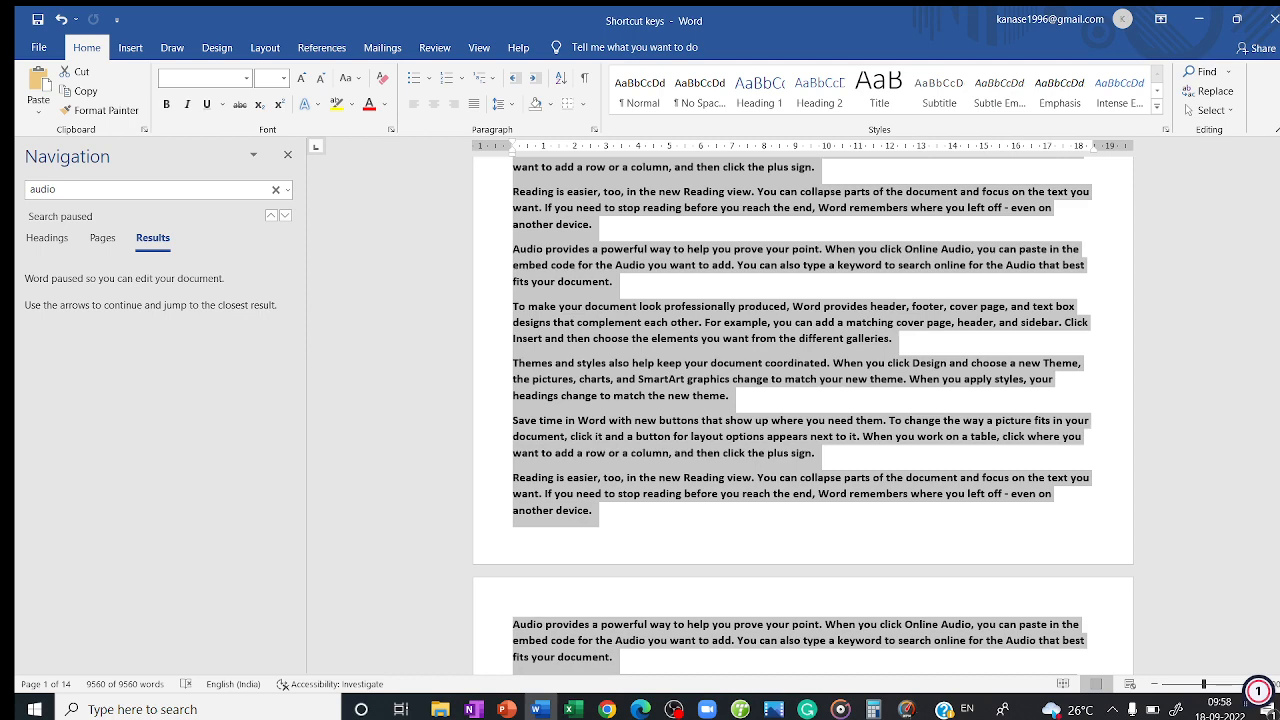
# - Create a new blank document, look back at the Shortcut keys document and return to the blank one
pyautogui.hotkey('ctrl', 'n')
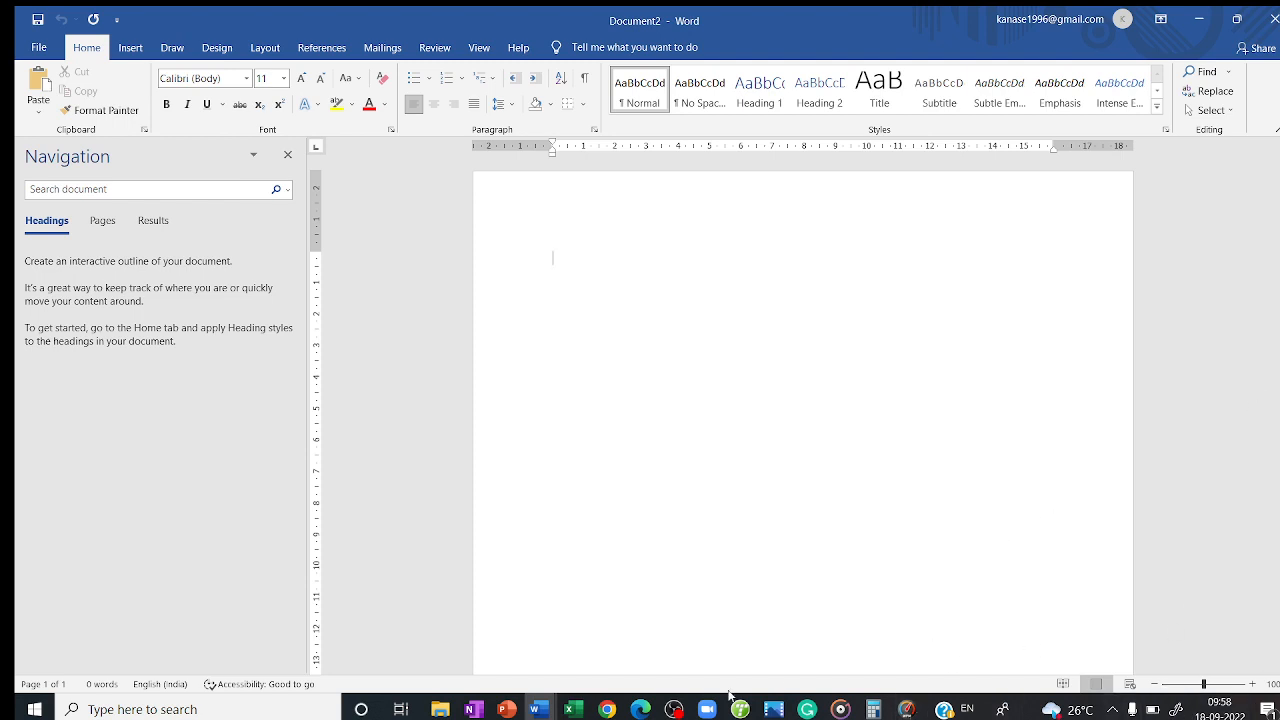
pyautogui.moveTo(548, 707)
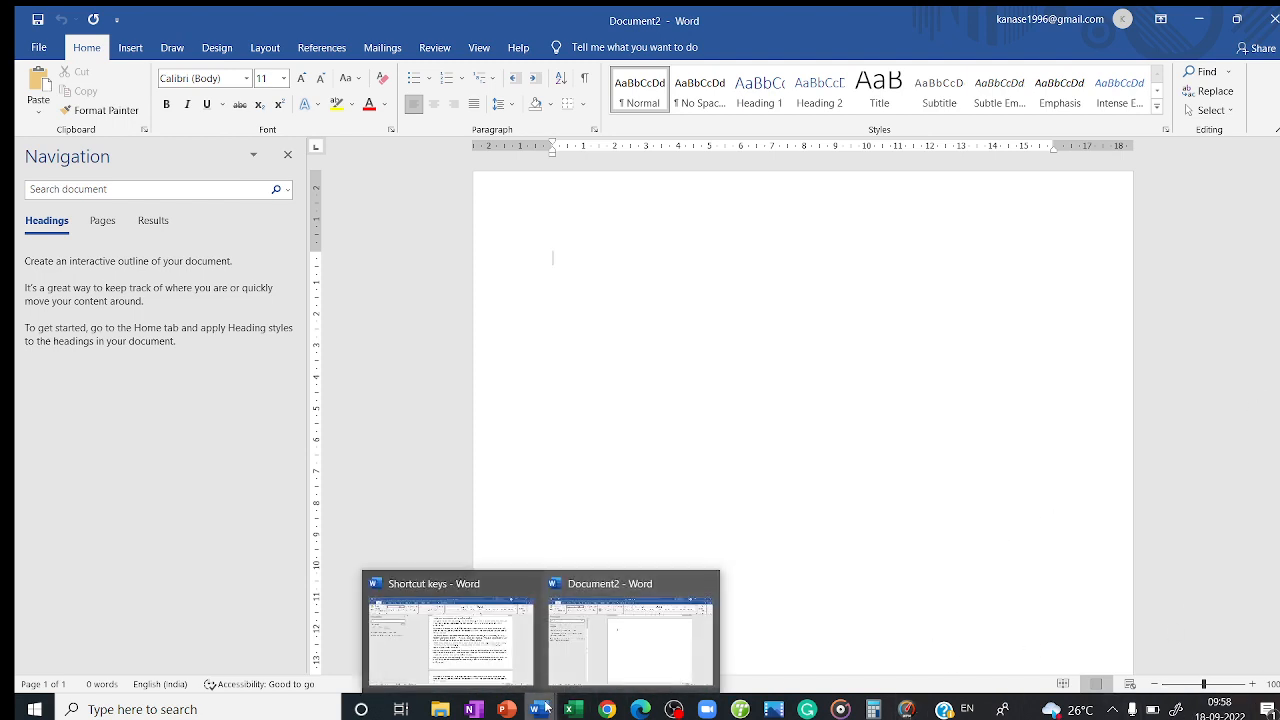
pyautogui.click(522, 652)
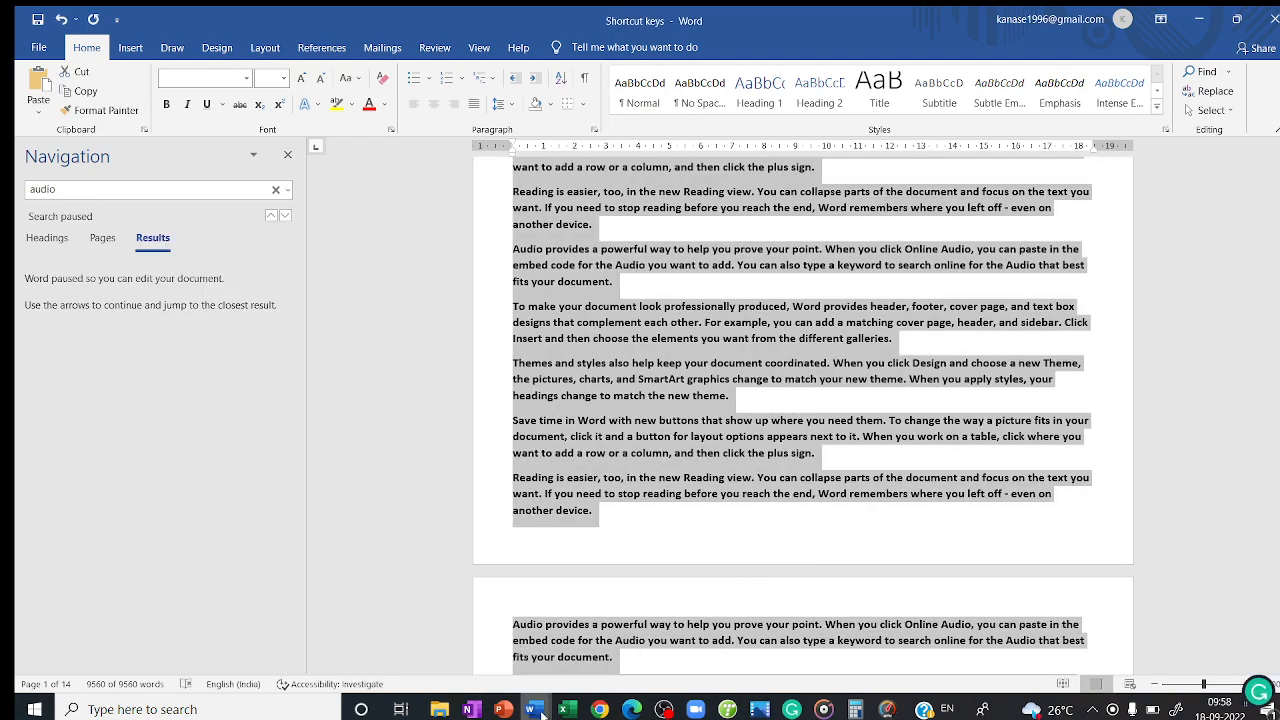
pyautogui.moveTo(540, 712)
pyautogui.click(626, 648)
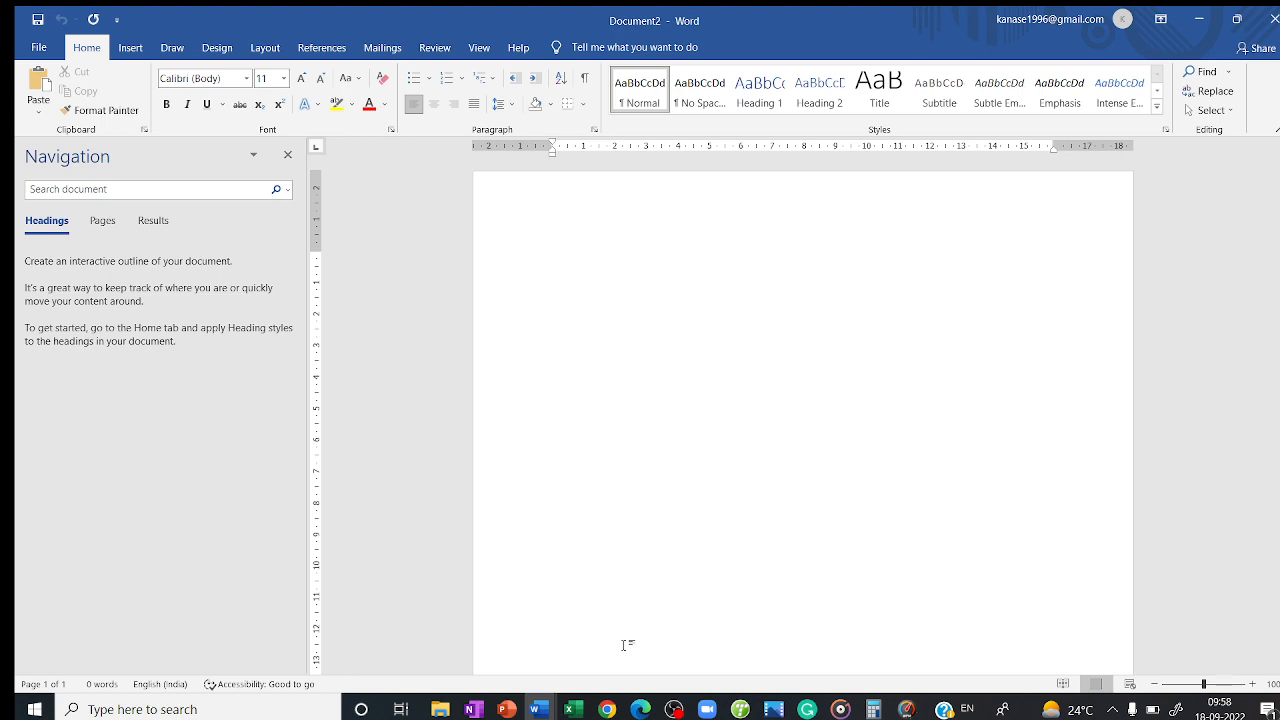
# - Switch from the blank document back to the Shortcut keys document
pyautogui.press('alt')
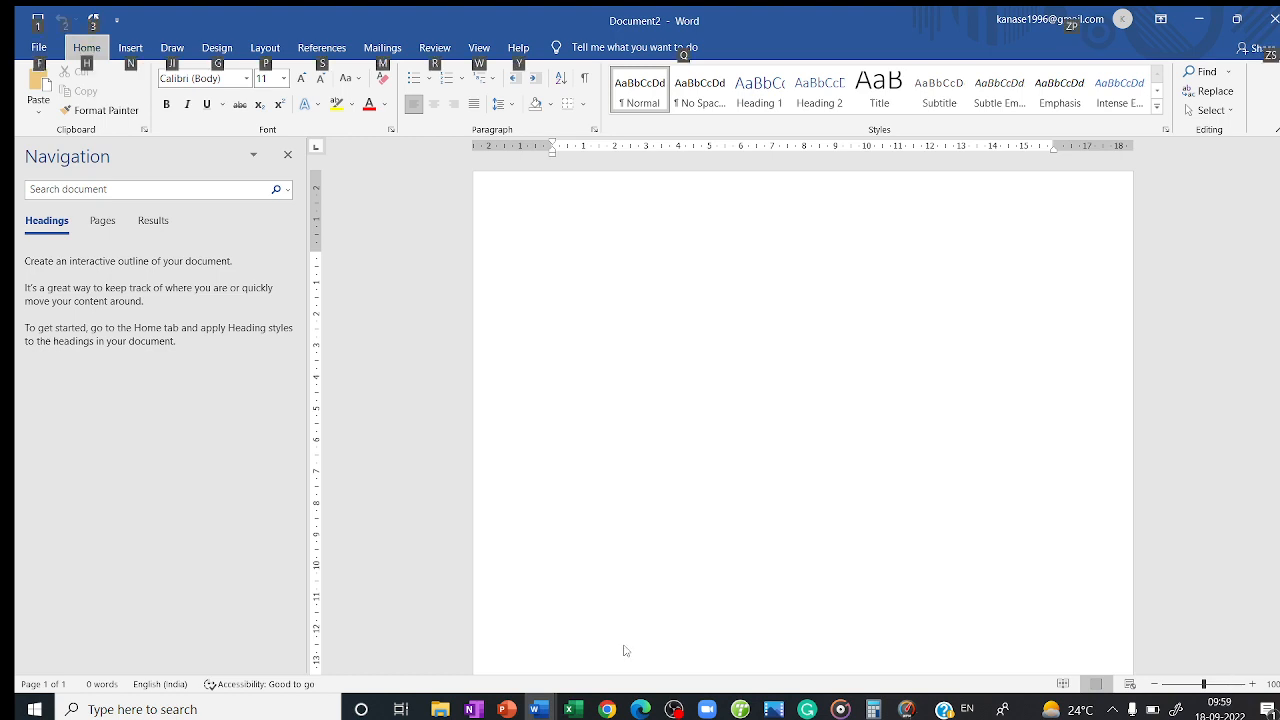
pyautogui.hotkey('alt', 'Tab')
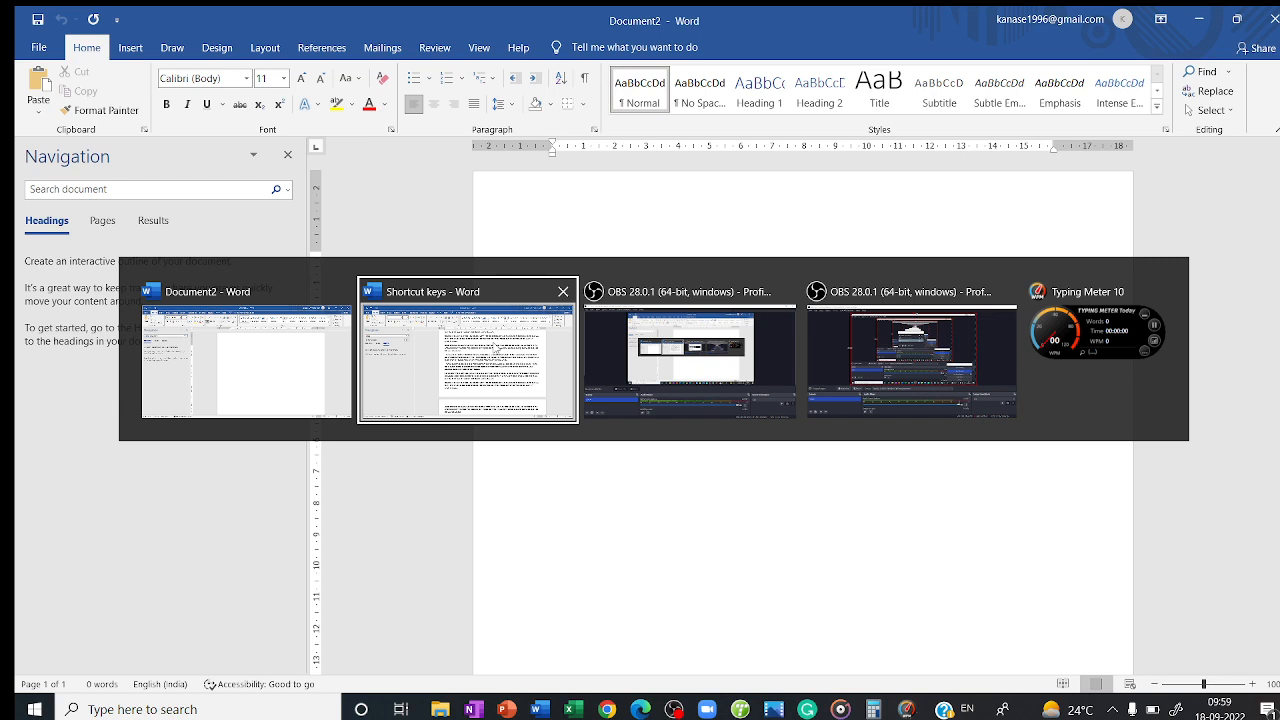
pyautogui.click(489, 348)
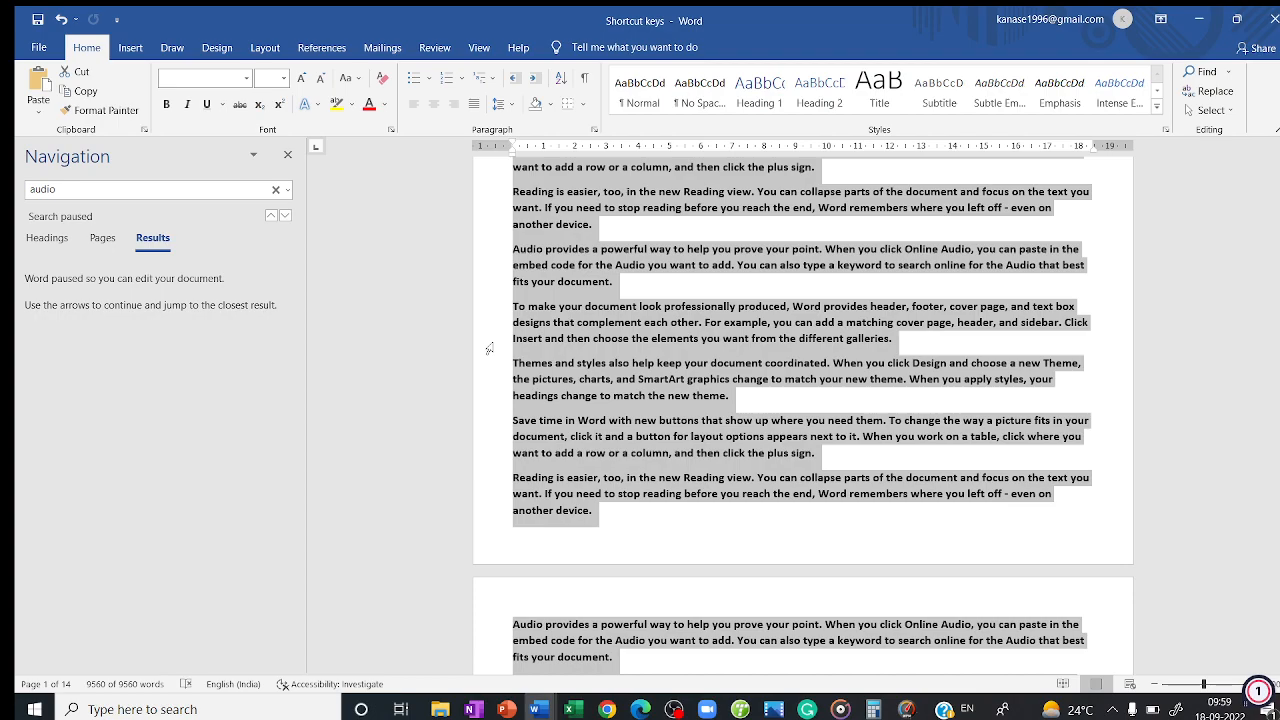
# - Try to open the document Demo from yesterday's recent files
pyautogui.hotkey('ctrl', 'o')
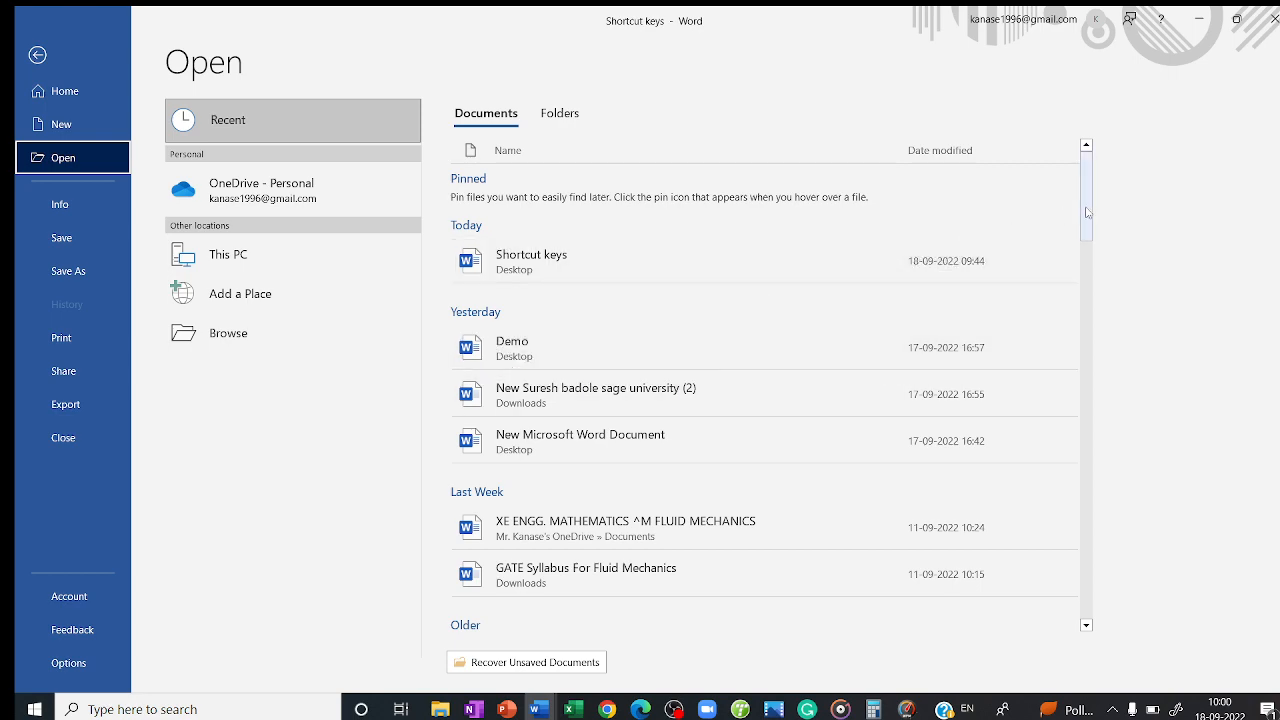
pyautogui.moveTo(1087, 212)
pyautogui.mouseDown()
pyautogui.moveTo(1092, 232)
pyautogui.moveTo(1089, 209)
pyautogui.mouseUp()
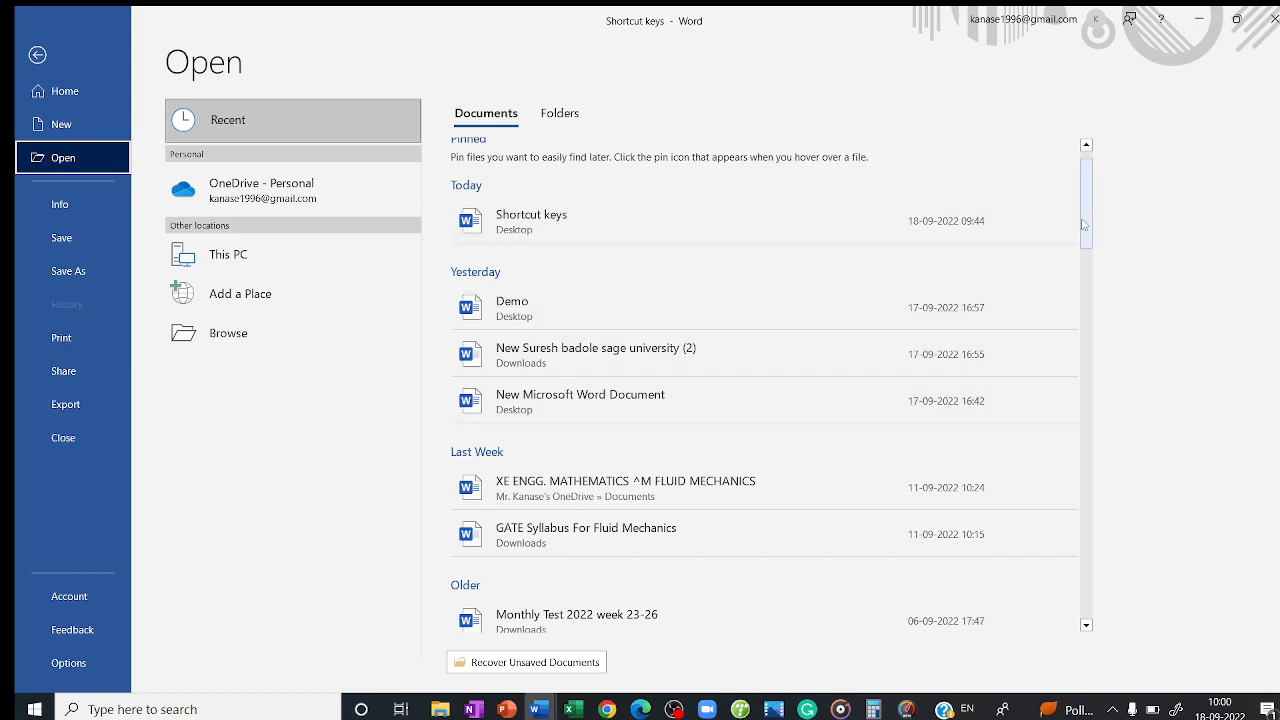
pyautogui.moveTo(1083, 225)
pyautogui.mouseDown()
pyautogui.moveTo(1092, 288)
pyautogui.moveTo(1087, 225)
pyautogui.mouseUp()
pyautogui.click(638, 315)
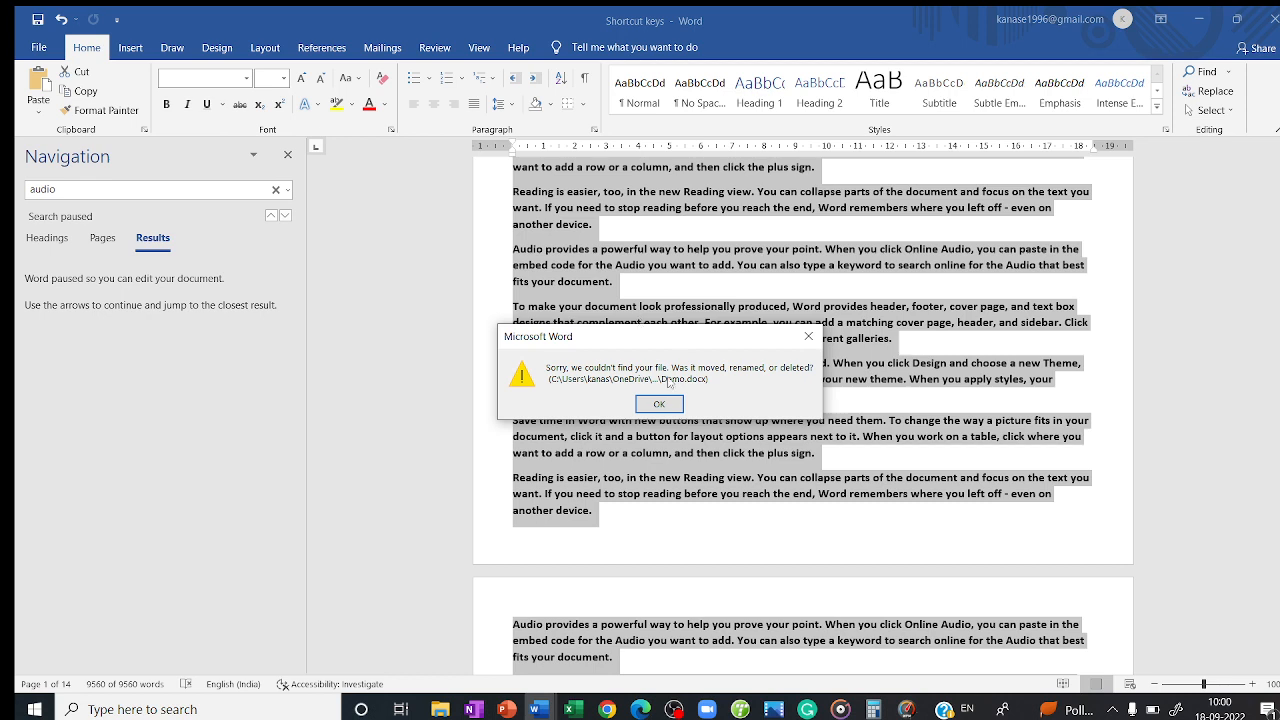
pyautogui.click(659, 404)
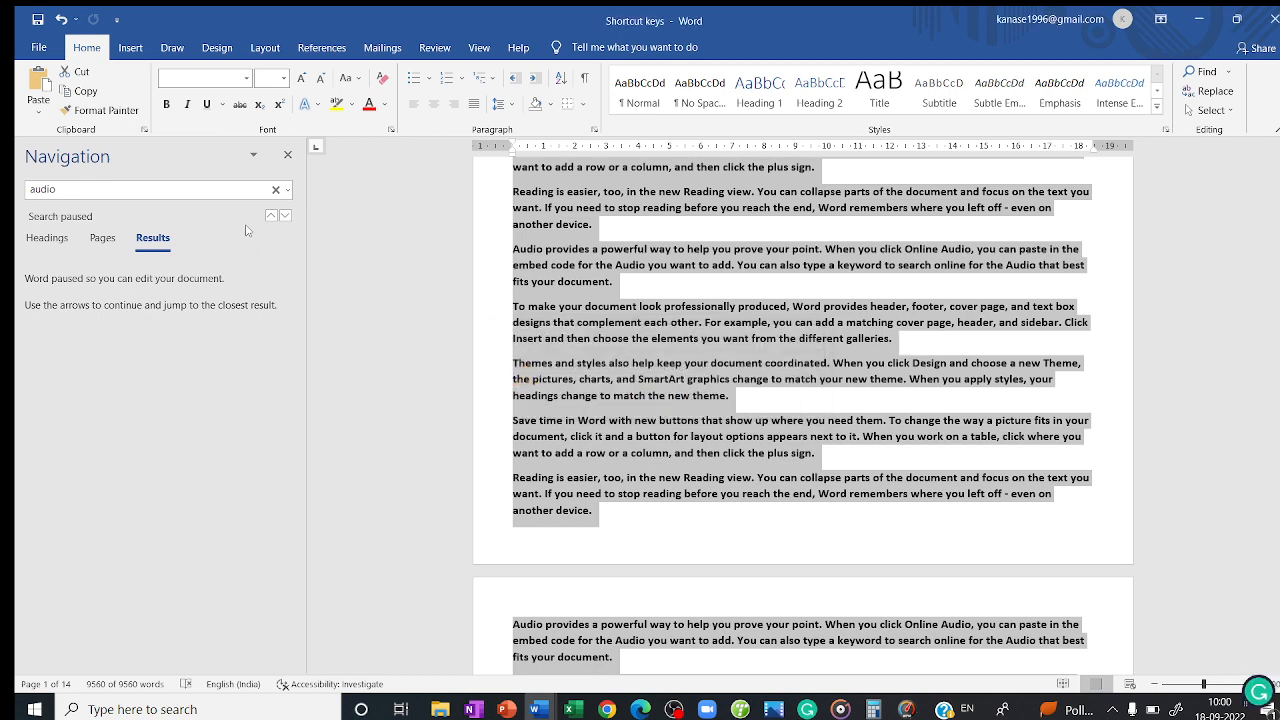
# - Open yesterday's university document from Downloads in the recent files, view the recent files again and return to the document
pyautogui.hotkey('ctrl', 'o')
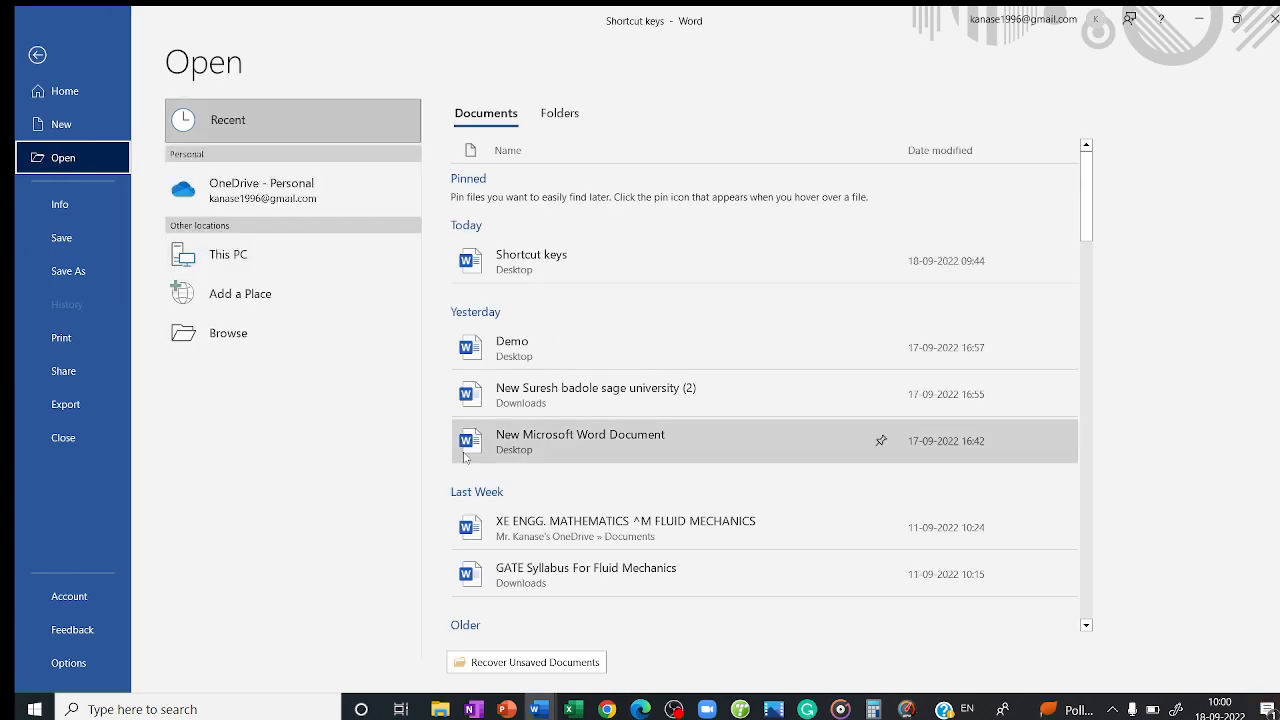
pyautogui.press('Escape')
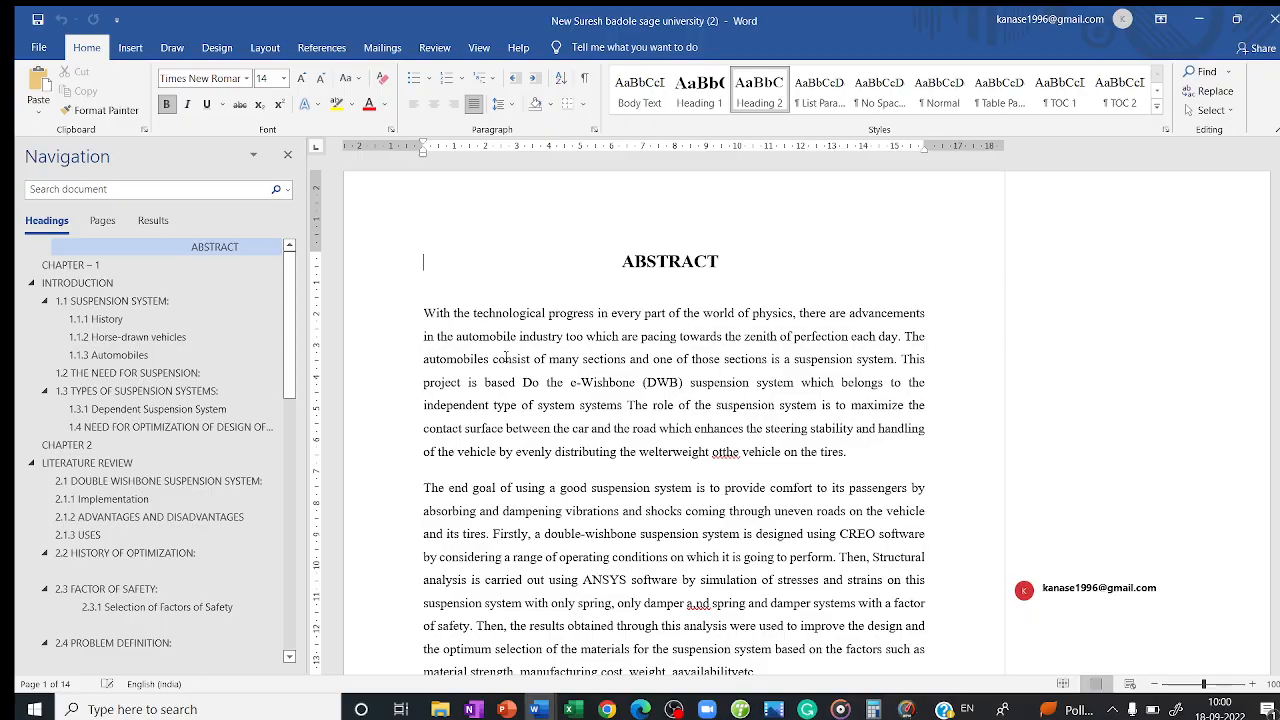
pyautogui.hotkey('ctrl', 'o')
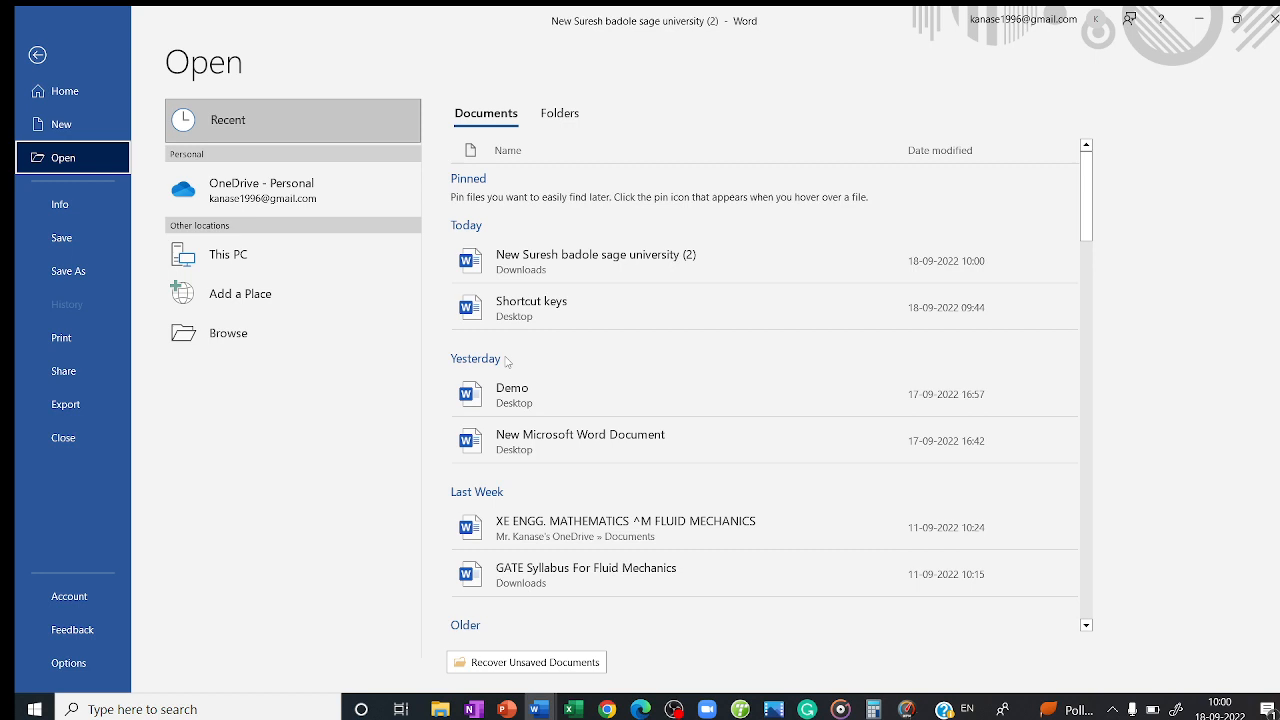
pyautogui.click(38, 56)
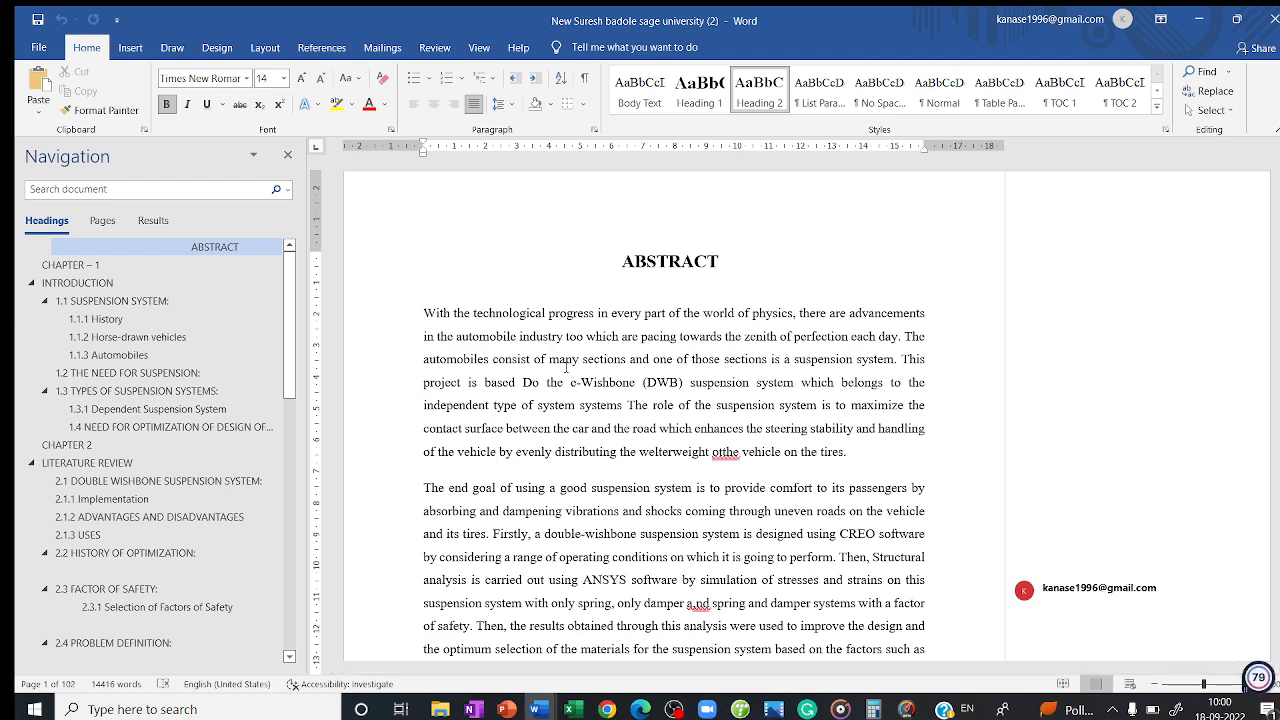
# - Return to the Shortcut keys document and add a first name at the end of the third paragraph on page 1
pyautogui.hotkey('alt', 'Tab')
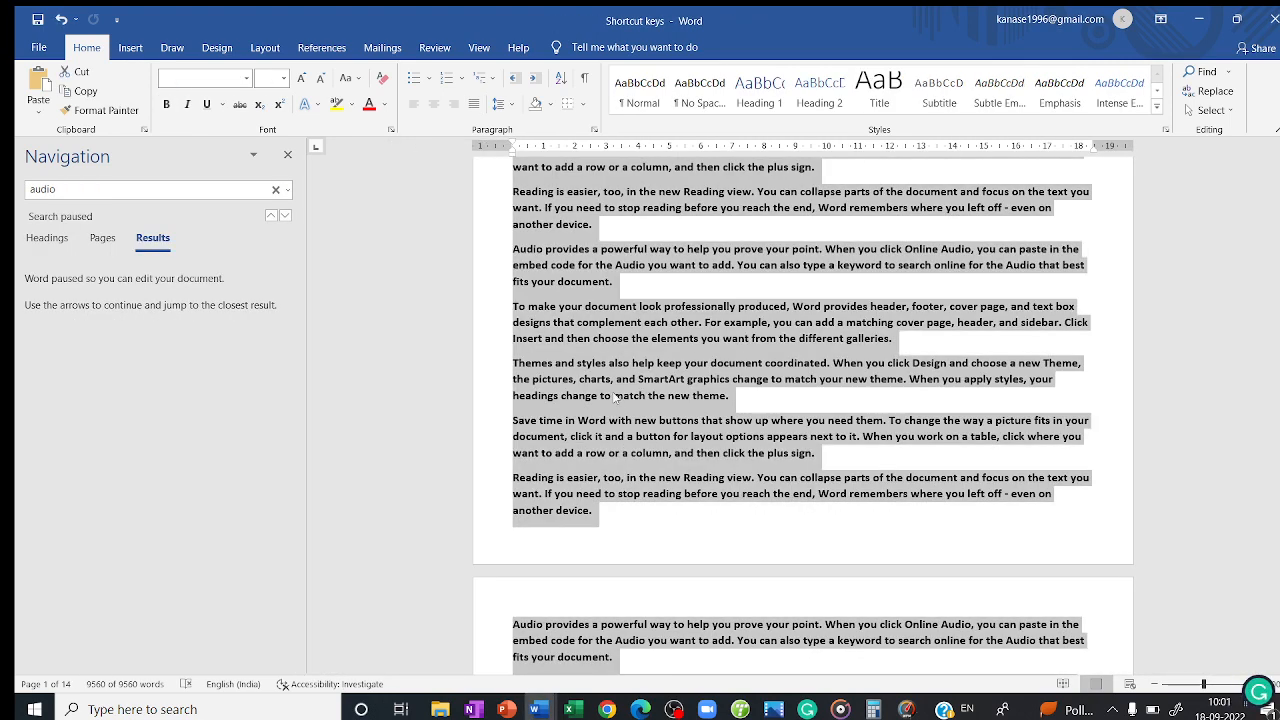
pyautogui.click(613, 396)
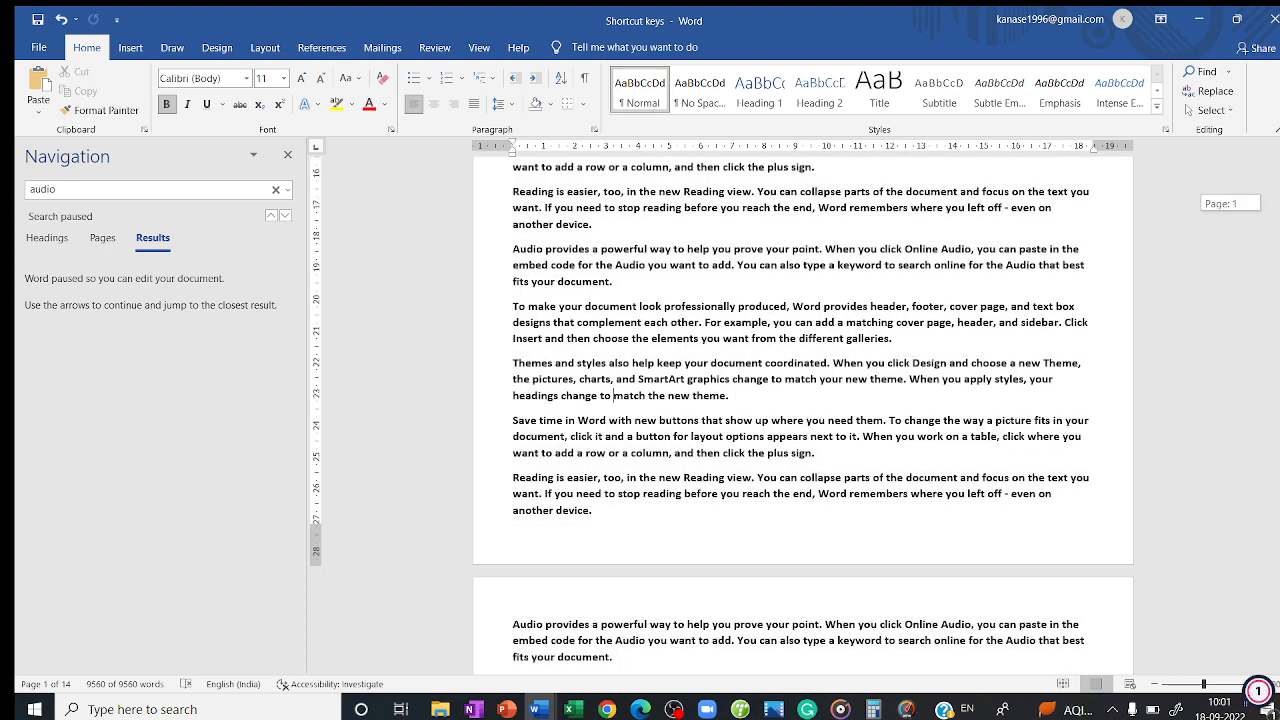
pyautogui.write('Deepak')
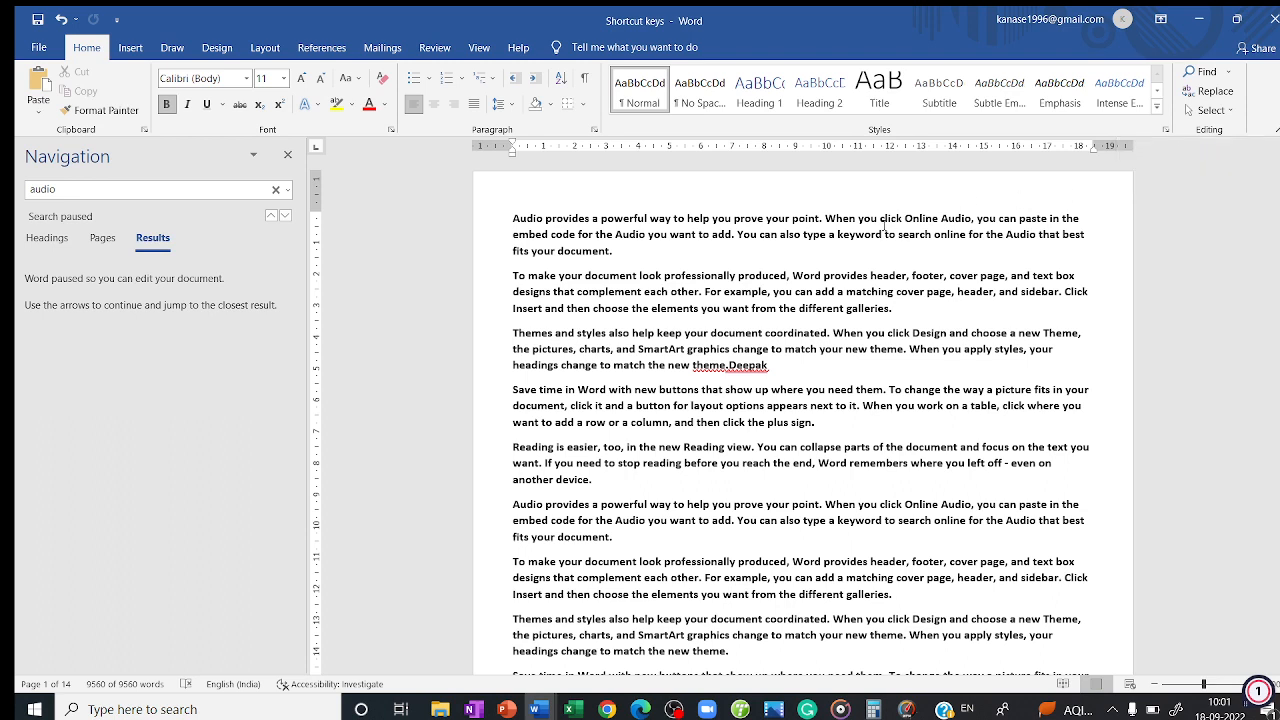
# - View the print settings and print preview of the Shortcut keys document, and return to the text without printing
pyautogui.hotkey('ctrl', 'p')
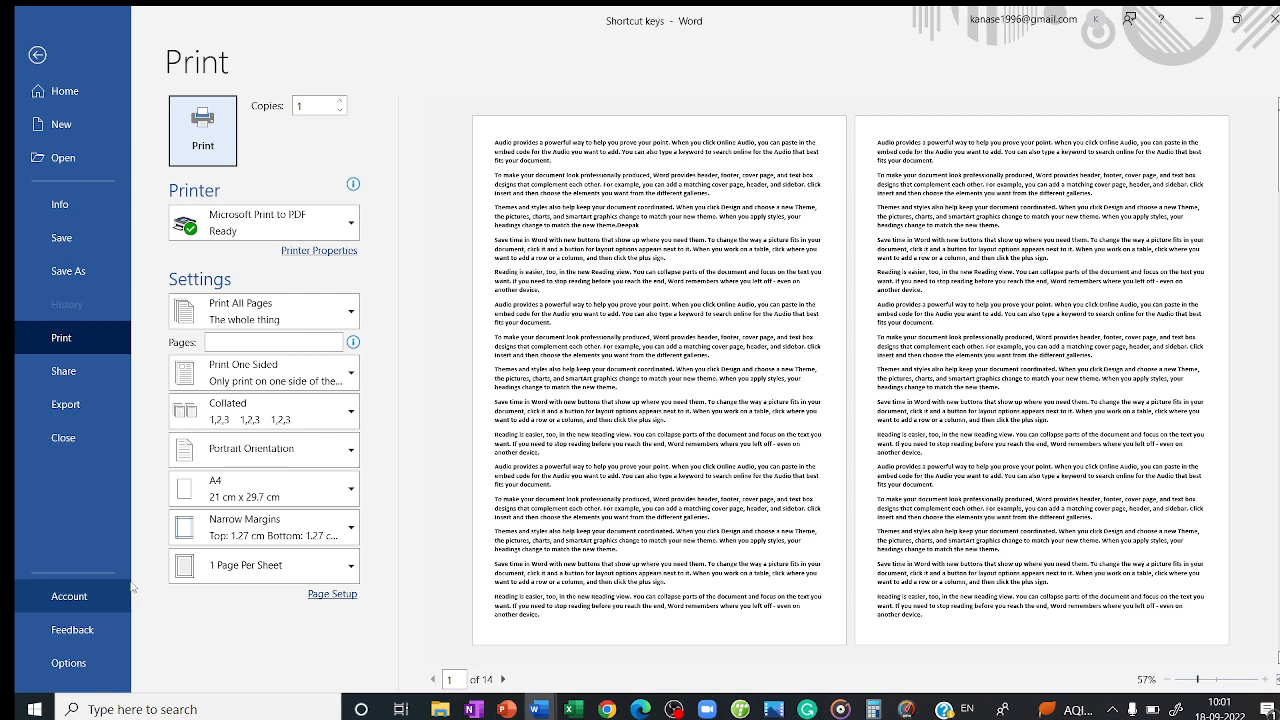
pyautogui.click(38, 55)
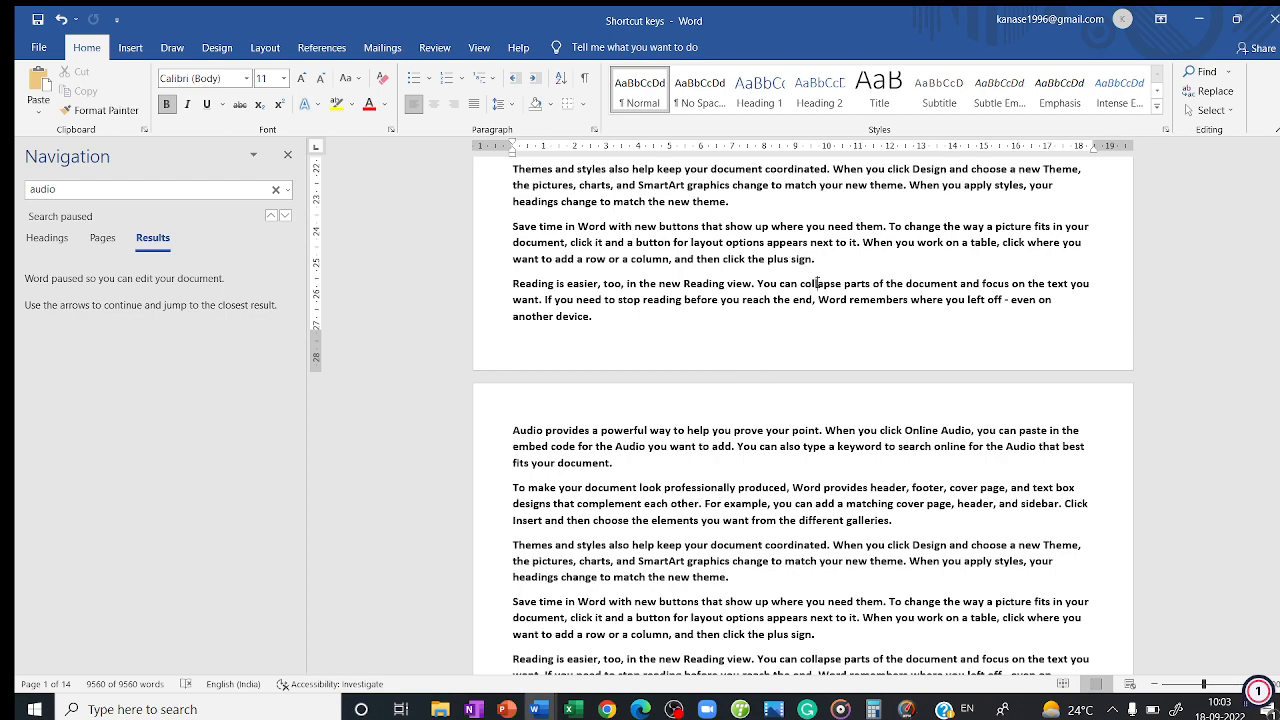
# - Underline the entire text of the Shortcut keys document
pyautogui.hotkey('ctrl', 'a')
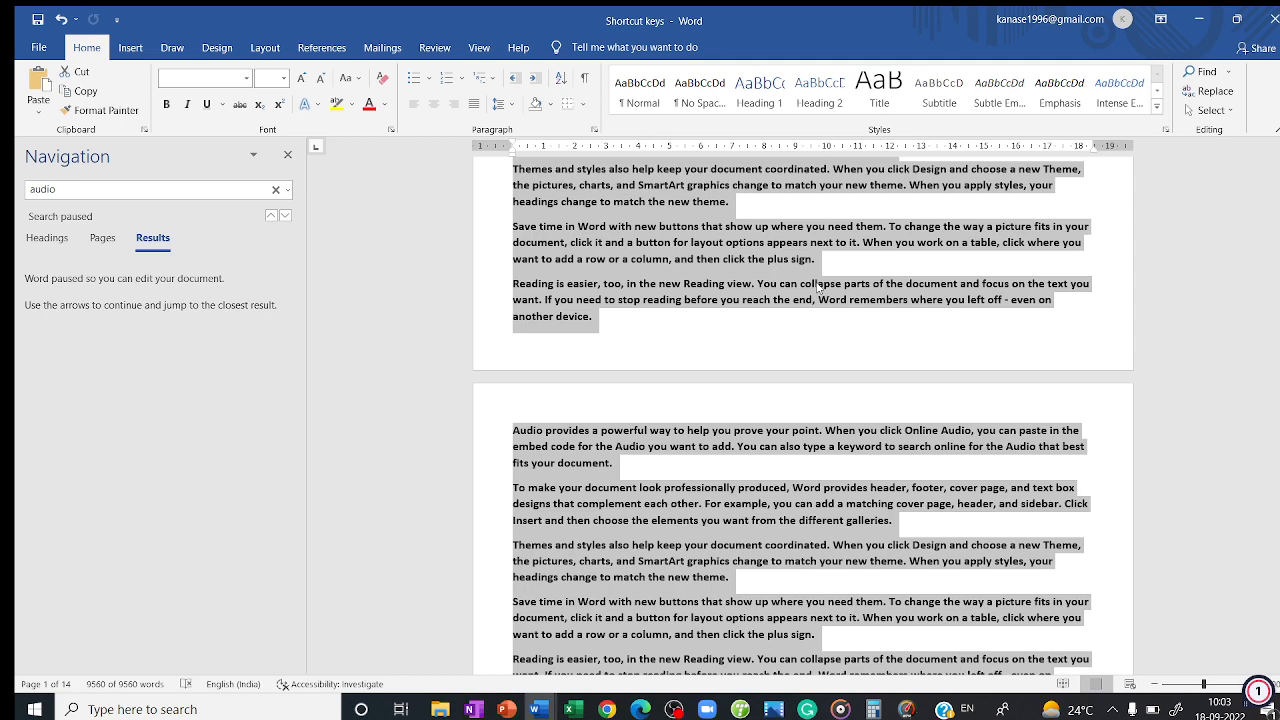
pyautogui.hotkey('ctrl', 'u')
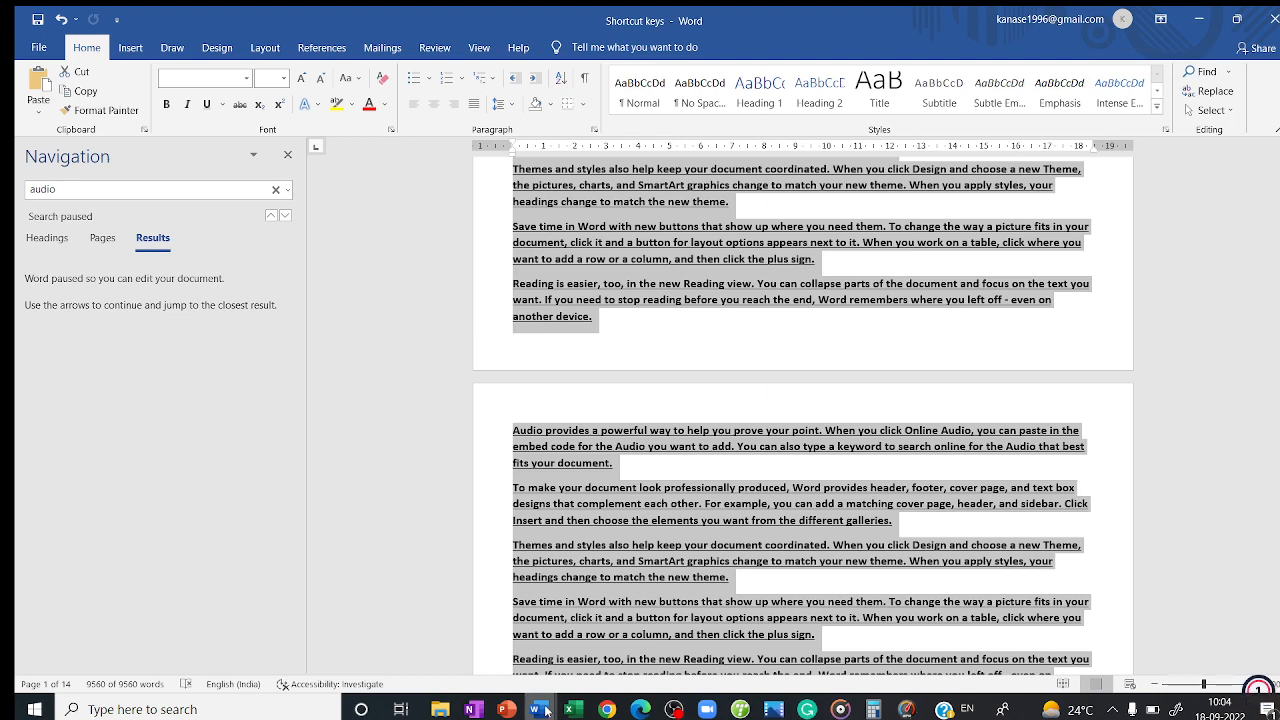
# - Copy the entire underlined text of the Shortcut keys document and paste it into the blank Document2
pyautogui.moveTo(547, 710)
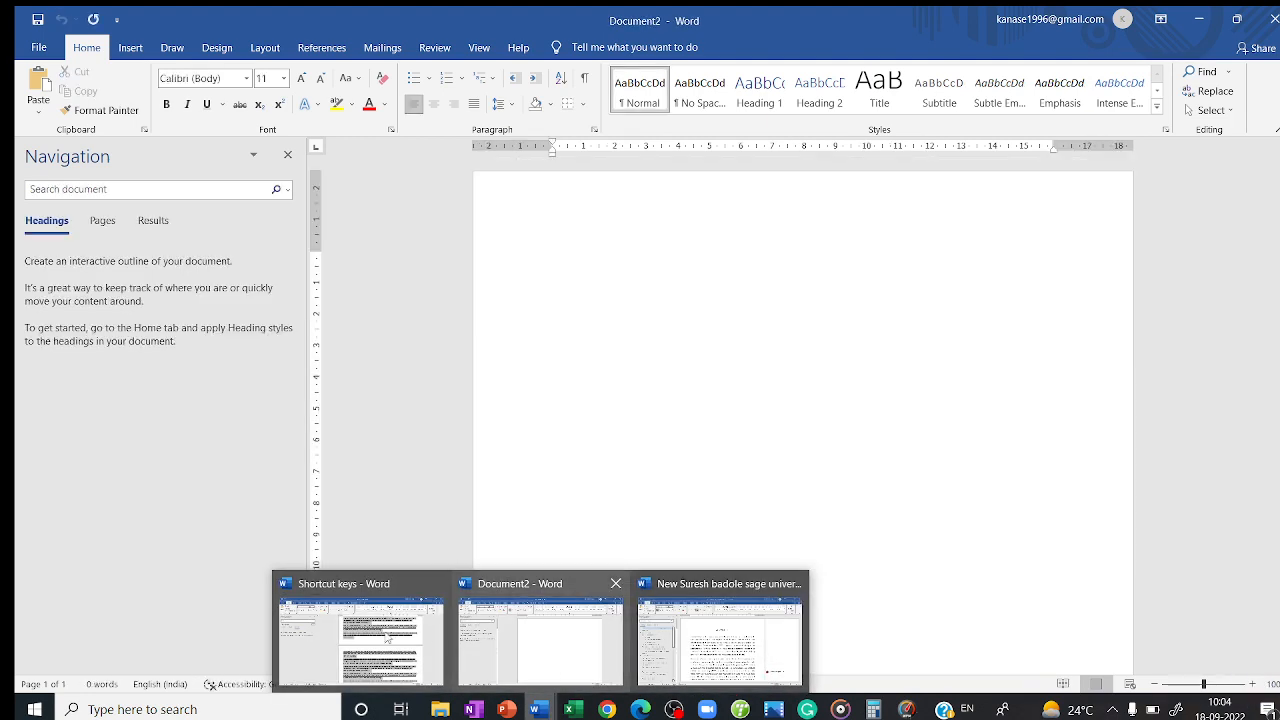
pyautogui.click(400, 632)
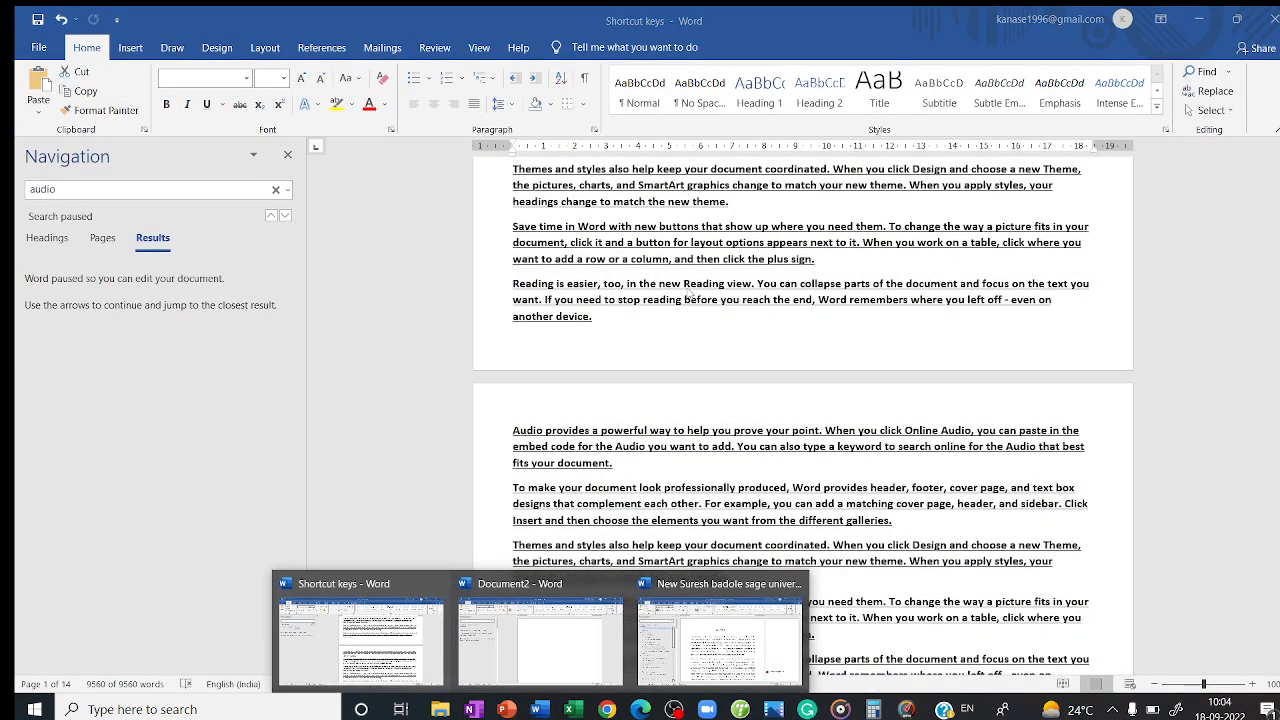
pyautogui.hotkey('ctrl', 'a')
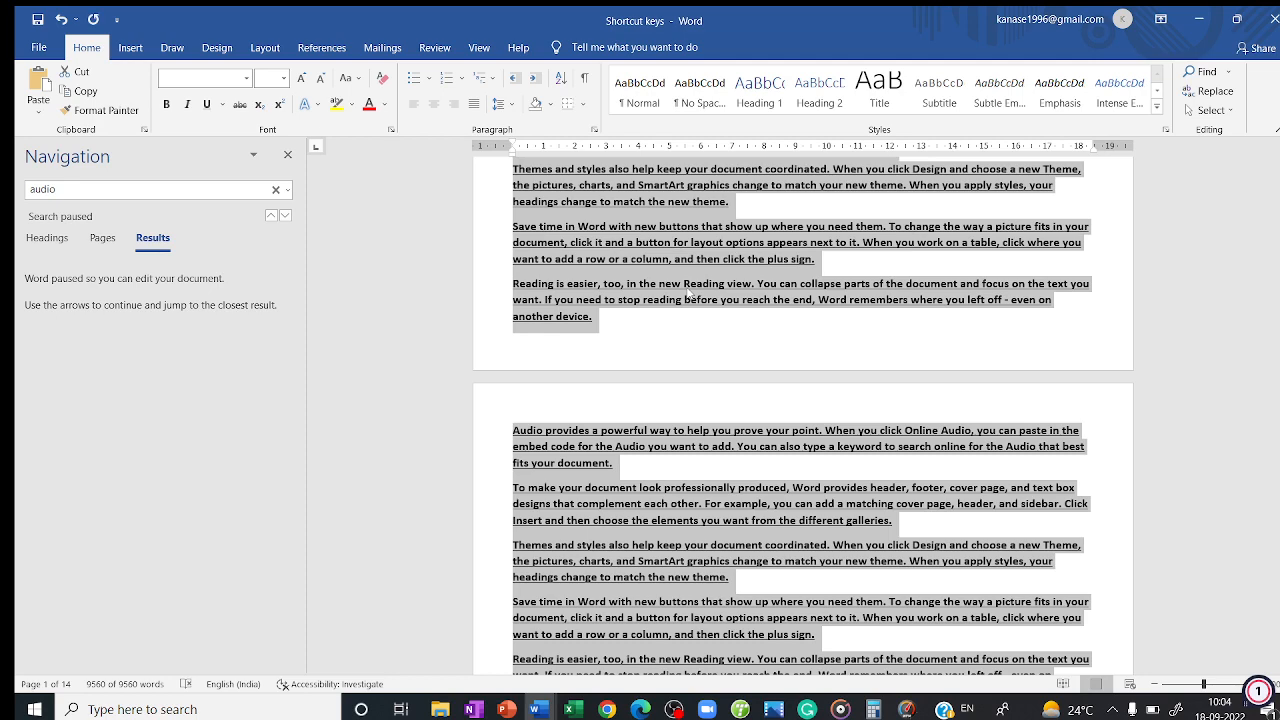
pyautogui.hotkey('alt', 'Tab')
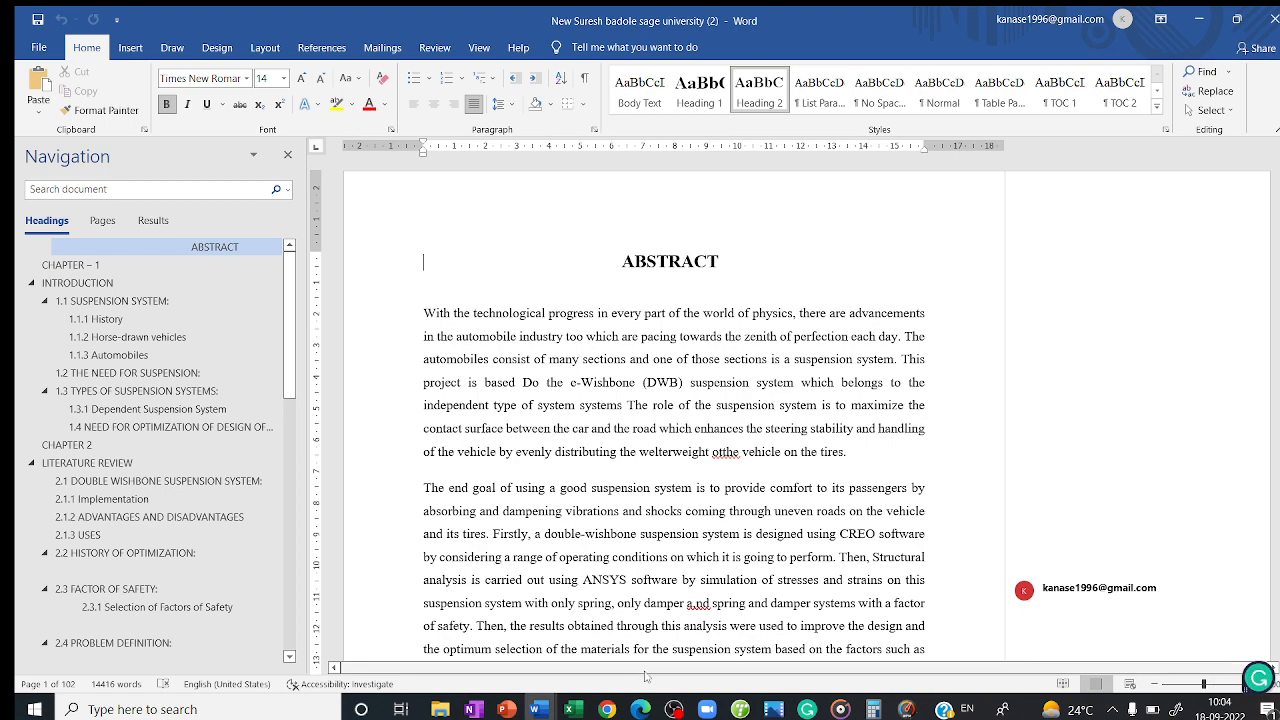
pyautogui.moveTo(545, 710)
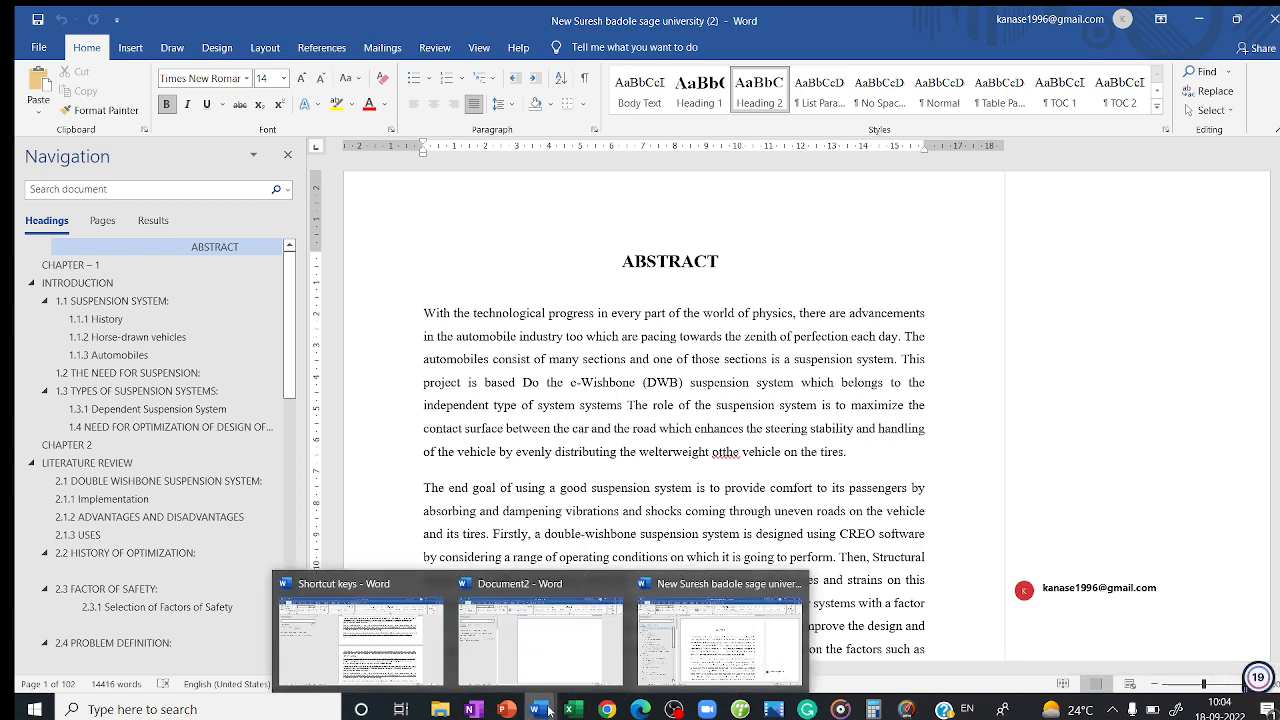
pyautogui.click(537, 648)
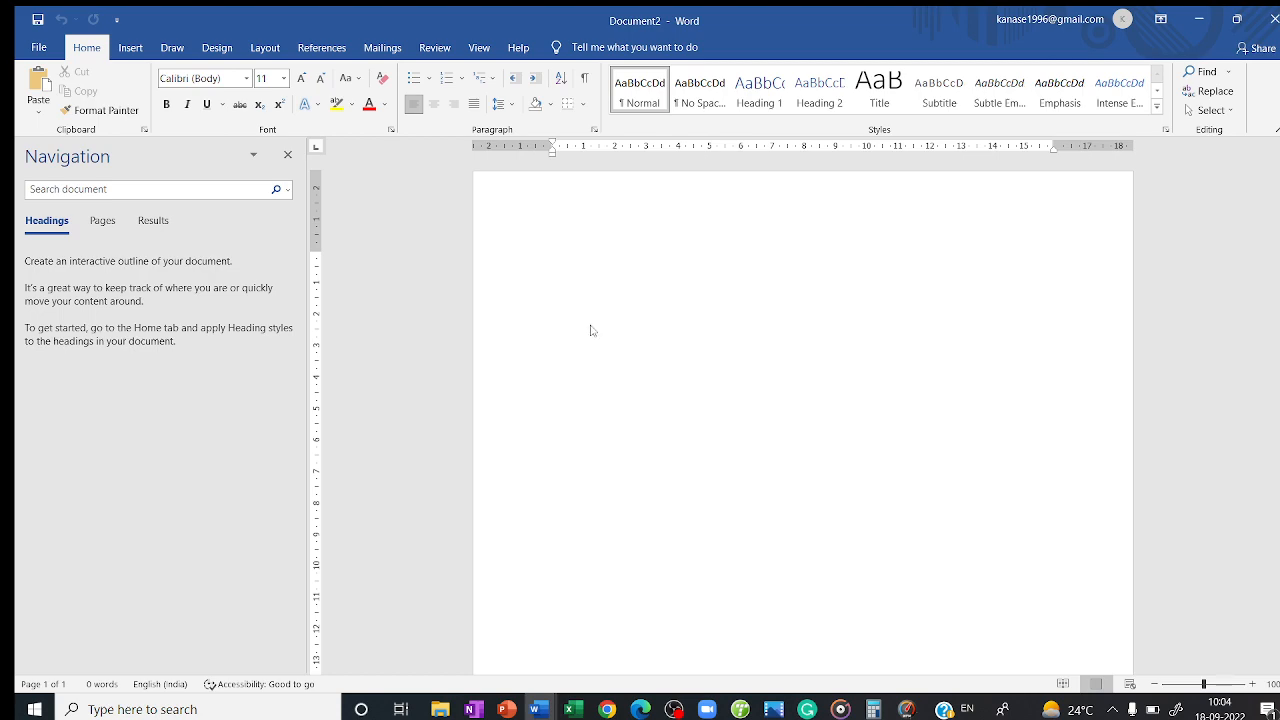
pyautogui.write('Save time in Word with new buttons that show up where you need them. To change the way a picture fits in your document, click it and a button for layout options appears next to it. When you work on a table, click where you want to add a row or a column, and then click the plus sign. Reading is easier, too, in the new Reading view. You can collapse parts of the document and focus on the text you want. If you need to stop reading before you reach the end, Word remembers where you left off - even on another device. Audio provides a powerful way to help you prove your point. When you click Online Audio, you can paste in the embed code for the Audio you want to add. You can also type a keyword to search online for the Audio that best fits your document. To make your document look professionally produced, Word provides header, footer, cover page, and text box designs that complement each other. For example, you can add a matching cover page, header, and sidebar. Click Insert and then choose the elements you want from the different galleries. Themes and styles also help keep your document coordinated. When you click Design and choose a new Theme, the pictures, charts, and SmartArt graphics change to match your new theme. When you apply styles, your headings change to match the new theme. Save time in Word with new buttons that show up where you need them. To change the way a picture fits in your document, click it and a button for layout options appears next to it. When you work on a table, click where you want to add a row or a column, and then click the plus sign. Reading is easier, too, in the new Reading view. You can collapse parts of the document and focus on the text you want. If you need to stop reading before you reach the end, Word remembers where you left off - even on another device.')
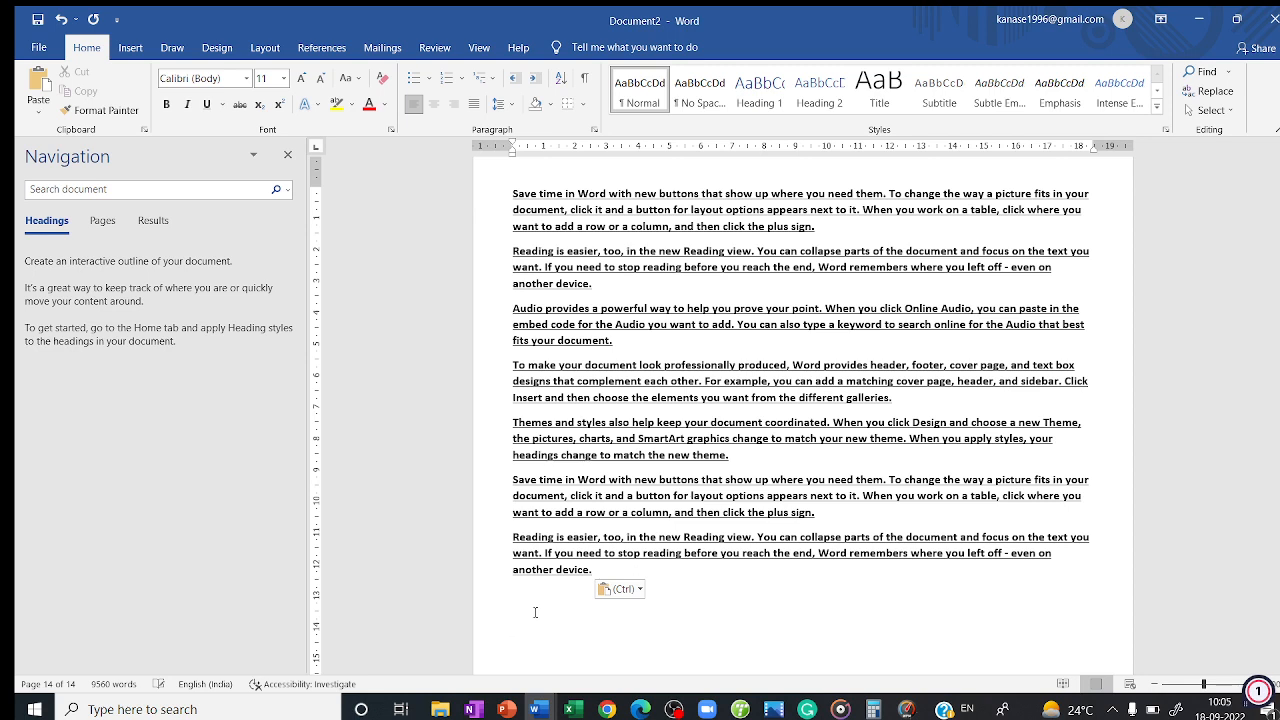
# - Undo the paste in Document2 and cut the entire underlined text from the Shortcut keys document
pyautogui.hotkey('ctrl', 'z')
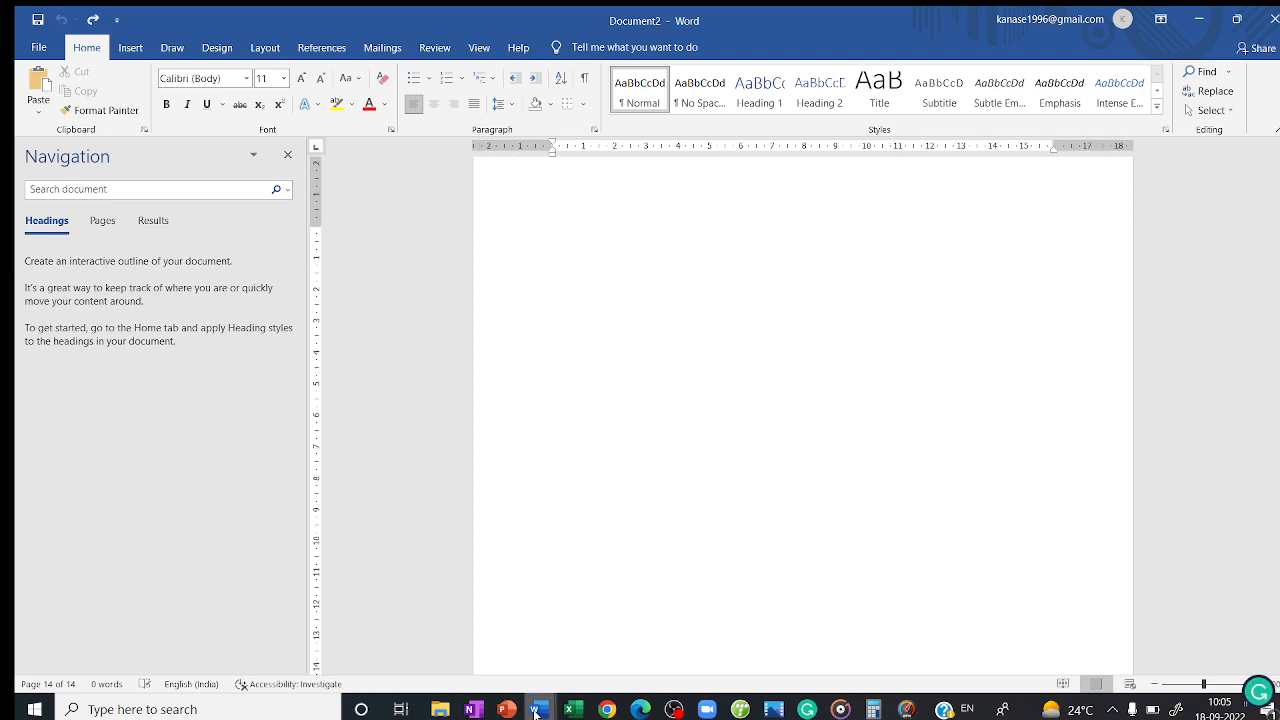
pyautogui.click(536, 712)
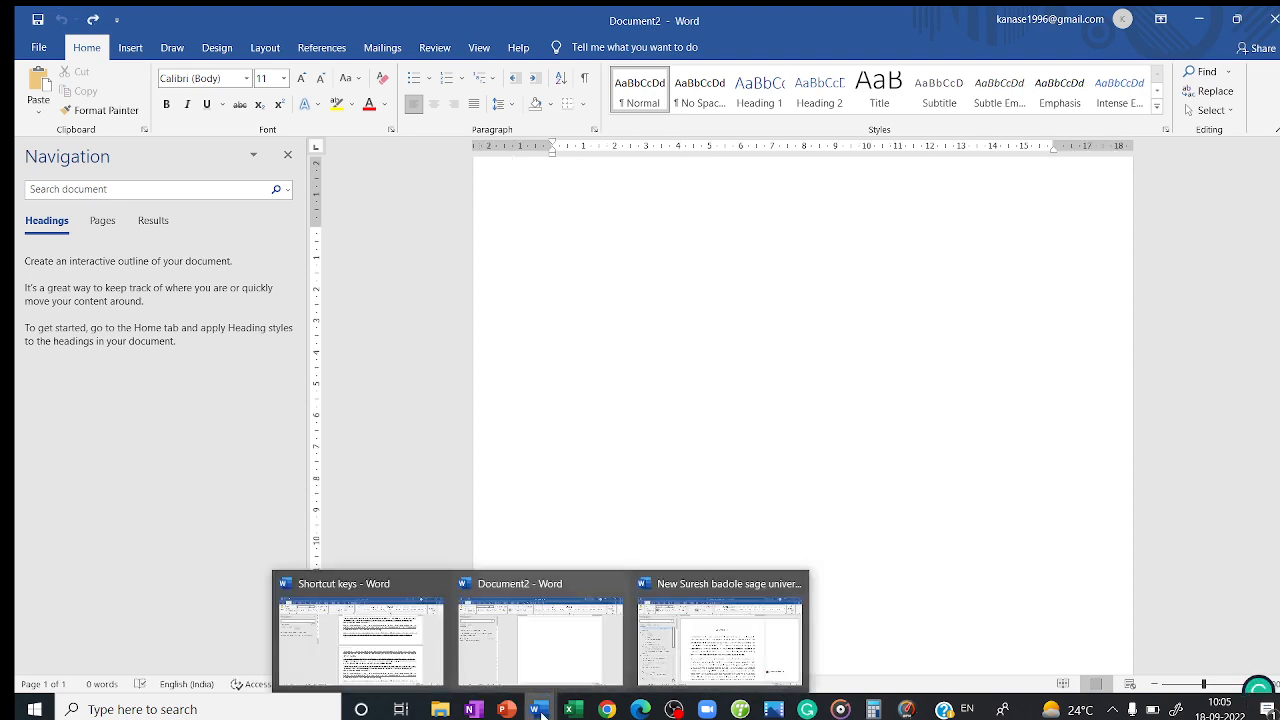
pyautogui.click(413, 645)
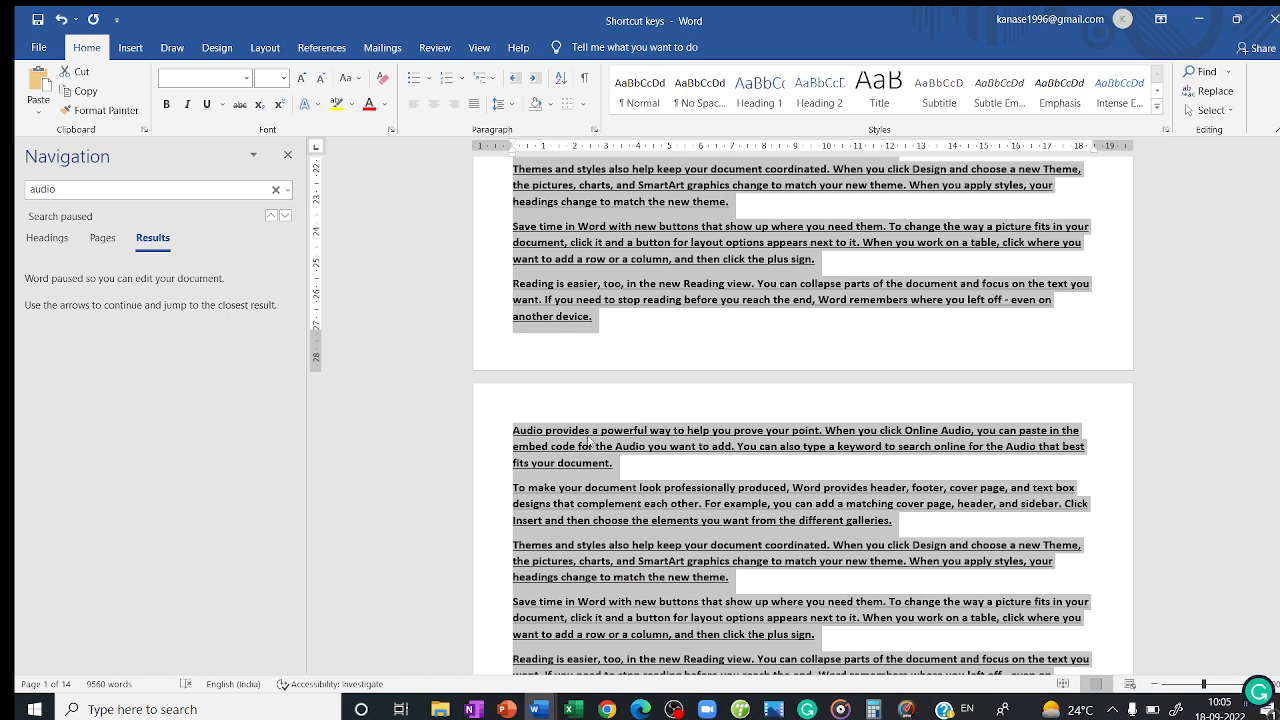
pyautogui.hotkey('ctrl', 'x')
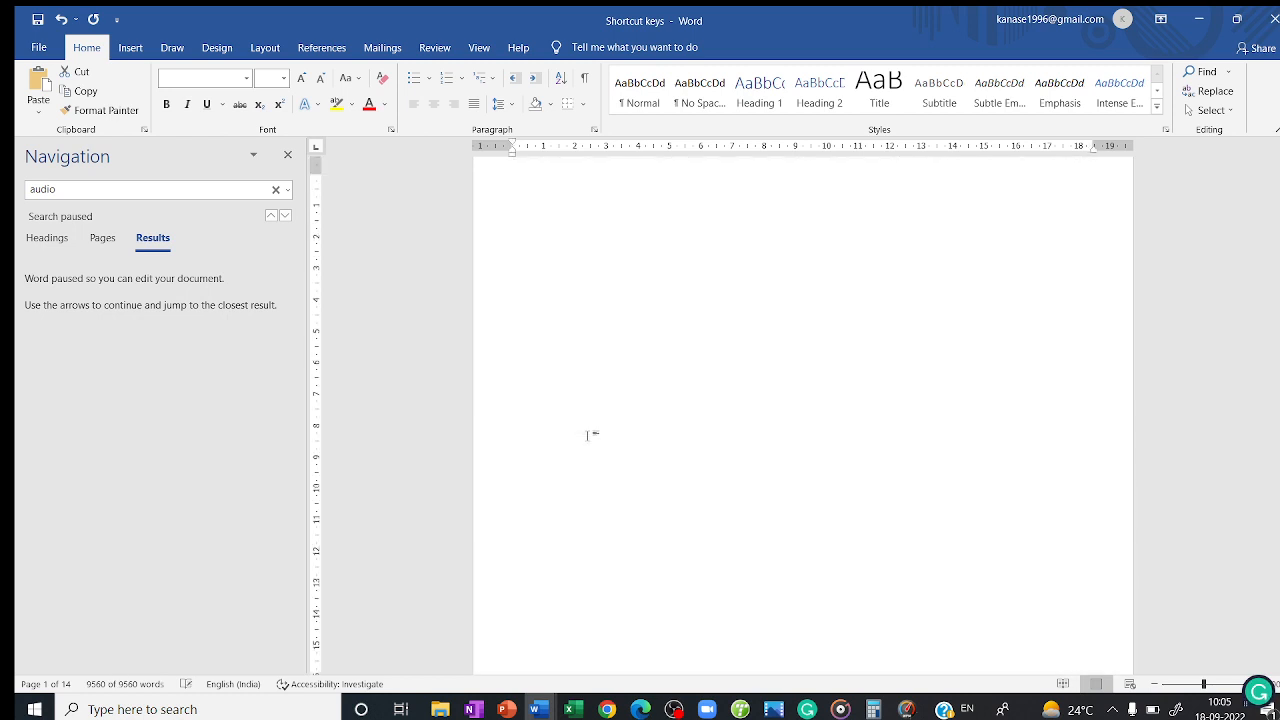
# - Paste the cut text at the start of the blank Document2
pyautogui.click(554, 709)
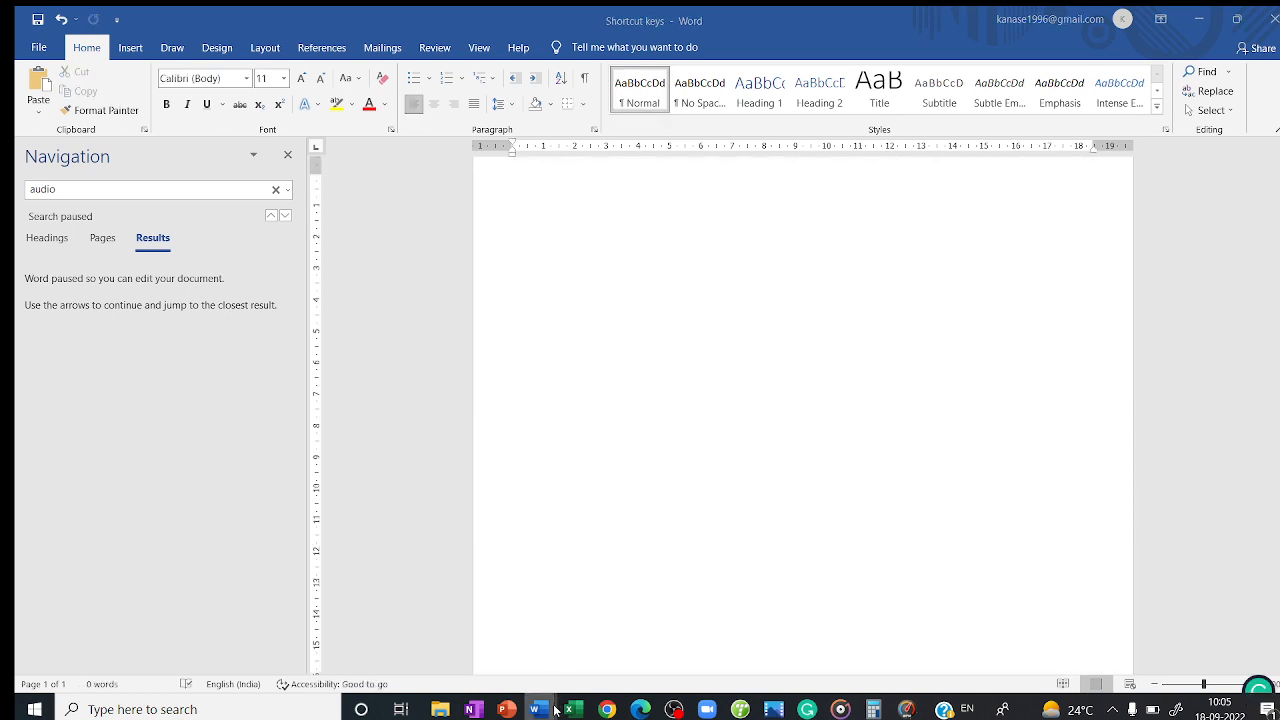
pyautogui.click(548, 642)
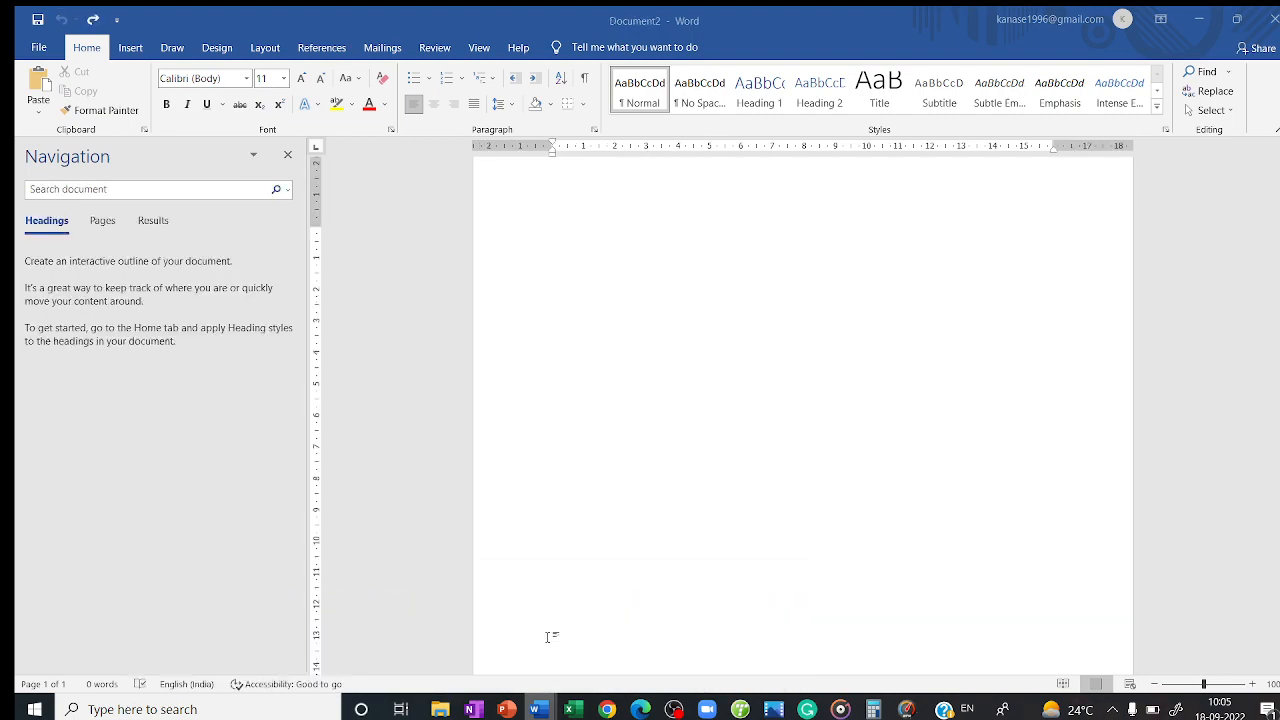
pyautogui.doubleClick(553, 248)
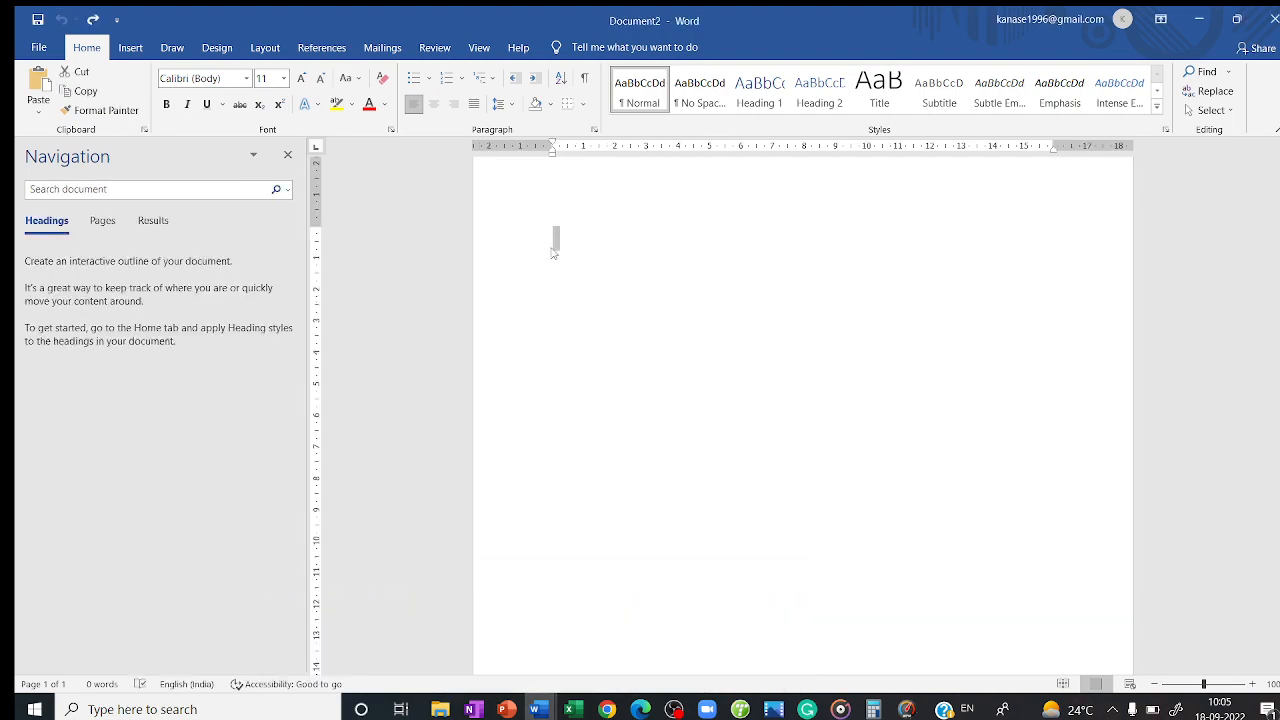
pyautogui.hotkey('ctrl', 'v')
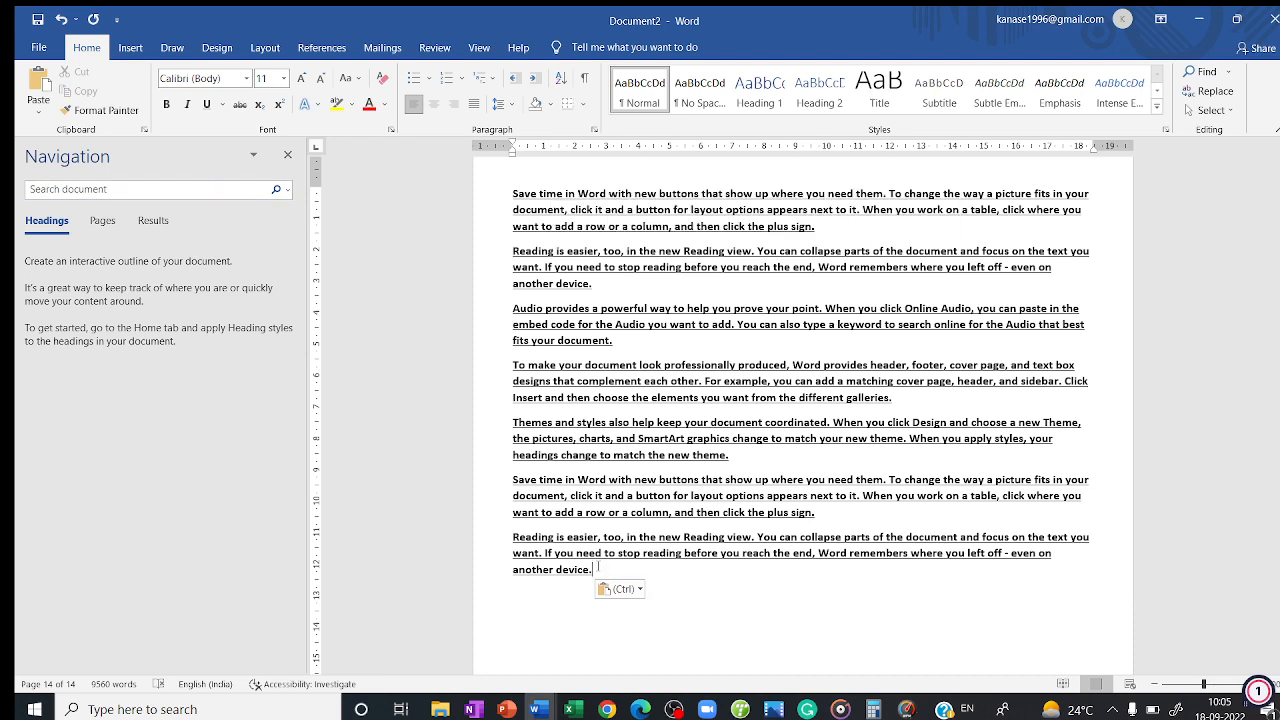
# - Delete the ending of the last paragraph in Document2, back to "If you need to stop reading"
pyautogui.click(598, 567)
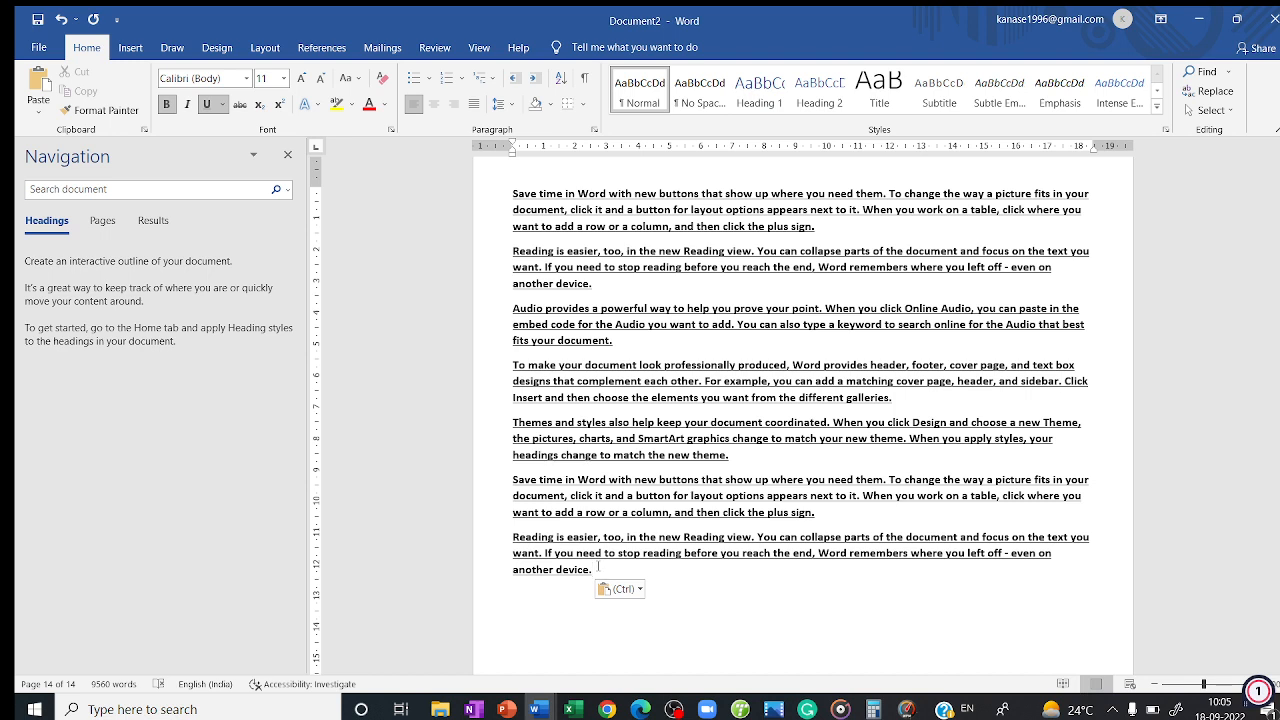
pyautogui.press('BackSpace')
pyautogui.press('BackSpace')
pyautogui.press('BackSpace')
pyautogui.press('BackSpace')
pyautogui.press('BackSpace')
pyautogui.press('BackSpace')
pyautogui.press('BackSpace')
pyautogui.press('BackSpace')
pyautogui.press('BackSpace')
pyautogui.press('BackSpace')
pyautogui.press('BackSpace')
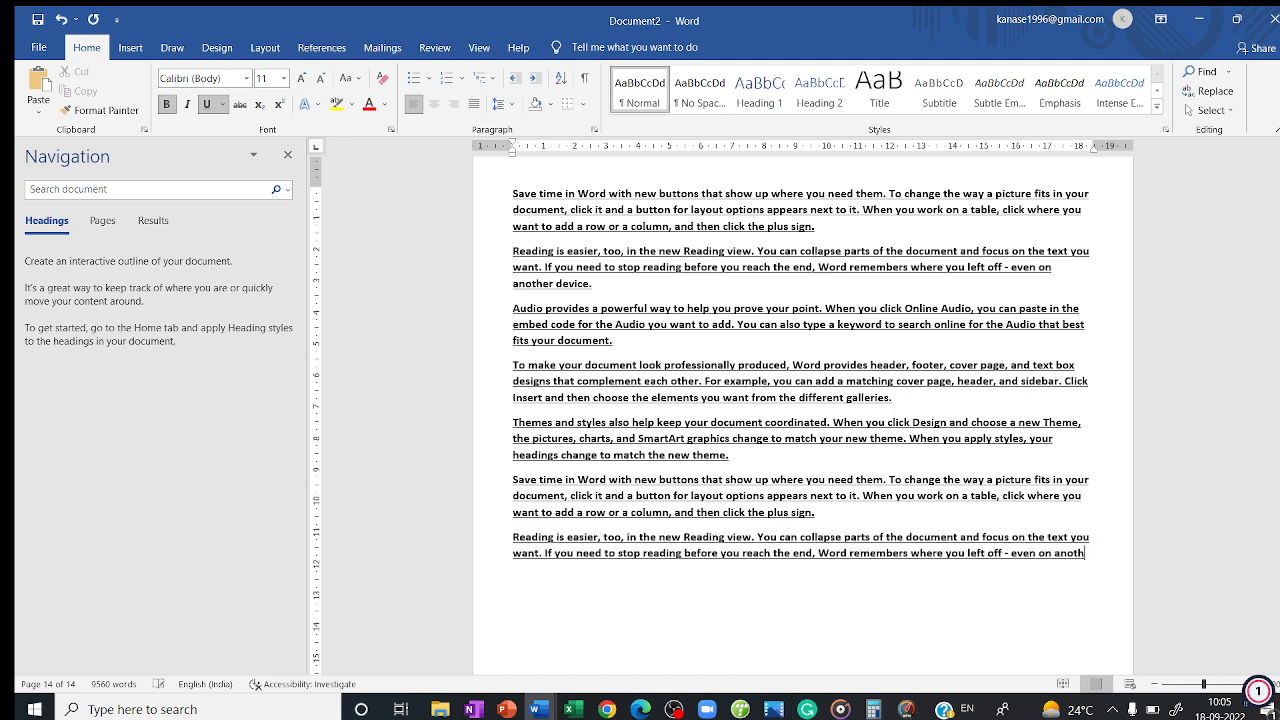
pyautogui.press('BackSpace')
pyautogui.press('BackSpace')
pyautogui.press('BackSpace')
pyautogui.press('BackSpace')
pyautogui.press('BackSpace')
pyautogui.press('BackSpace')
pyautogui.press('BackSpace')
pyautogui.press('BackSpace')
pyautogui.press('BackSpace')
pyautogui.press('BackSpace')
pyautogui.press('BackSpace')
pyautogui.press('BackSpace')
pyautogui.press('BackSpace')
pyautogui.press('BackSpace')
pyautogui.press('BackSpace')
pyautogui.press('BackSpace')
pyautogui.press('BackSpace')
pyautogui.press('BackSpace')
pyautogui.press('BackSpace')
pyautogui.press('BackSpace')
pyautogui.press('BackSpace')
pyautogui.press('BackSpace')
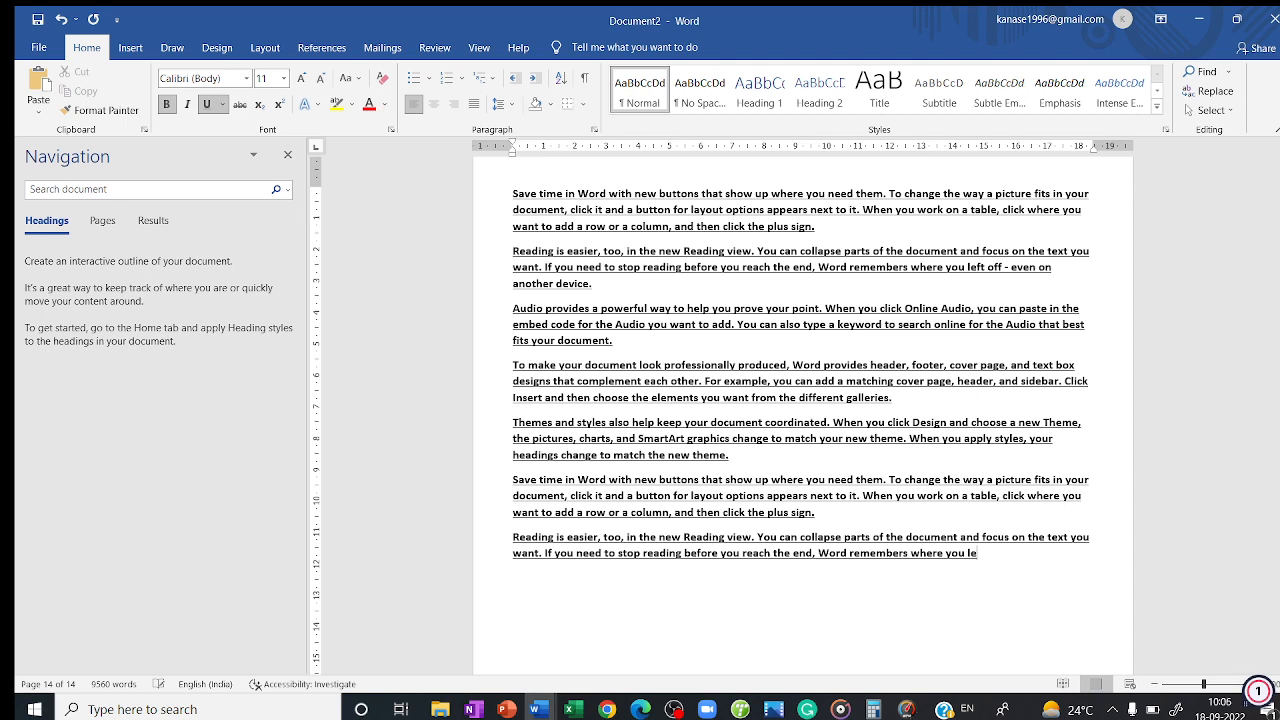
pyautogui.press('BackSpace')
pyautogui.press('BackSpace')
pyautogui.press('BackSpace')
pyautogui.press('BackSpace')
pyautogui.press('BackSpace')
pyautogui.press('BackSpace')
pyautogui.press('BackSpace')
pyautogui.press('BackSpace')
pyautogui.press('BackSpace')
pyautogui.press('BackSpace')
pyautogui.press('BackSpace')
pyautogui.press('BackSpace')
pyautogui.press('BackSpace')
pyautogui.press('BackSpace')
pyautogui.press('BackSpace')
pyautogui.press('BackSpace')
pyautogui.press('BackSpace')
pyautogui.press('BackSpace')
pyautogui.press('BackSpace')
pyautogui.press('BackSpace')
pyautogui.press('BackSpace')
pyautogui.press('BackSpace')
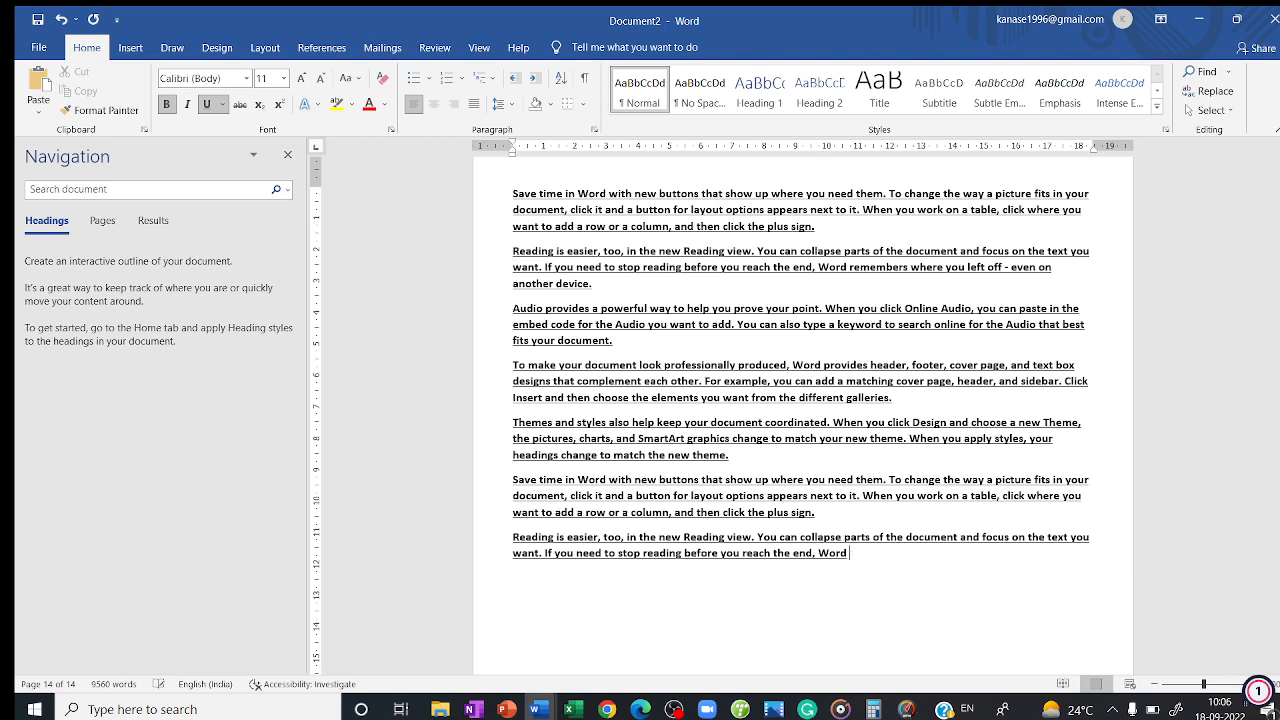
pyautogui.press('BackSpace')
pyautogui.press('BackSpace')
pyautogui.press('BackSpace')
pyautogui.press('BackSpace')
pyautogui.press('BackSpace')
pyautogui.press('BackSpace')
pyautogui.press('BackSpace')
pyautogui.press('BackSpace')
pyautogui.press('BackSpace')
pyautogui.press('BackSpace')
pyautogui.press('BackSpace')
pyautogui.press('BackSpace')
pyautogui.press('BackSpace')
pyautogui.press('BackSpace')
pyautogui.press('BackSpace')
pyautogui.press('BackSpace')
pyautogui.press('BackSpace')
pyautogui.press('BackSpace')
pyautogui.press('BackSpace')
pyautogui.press('BackSpace')
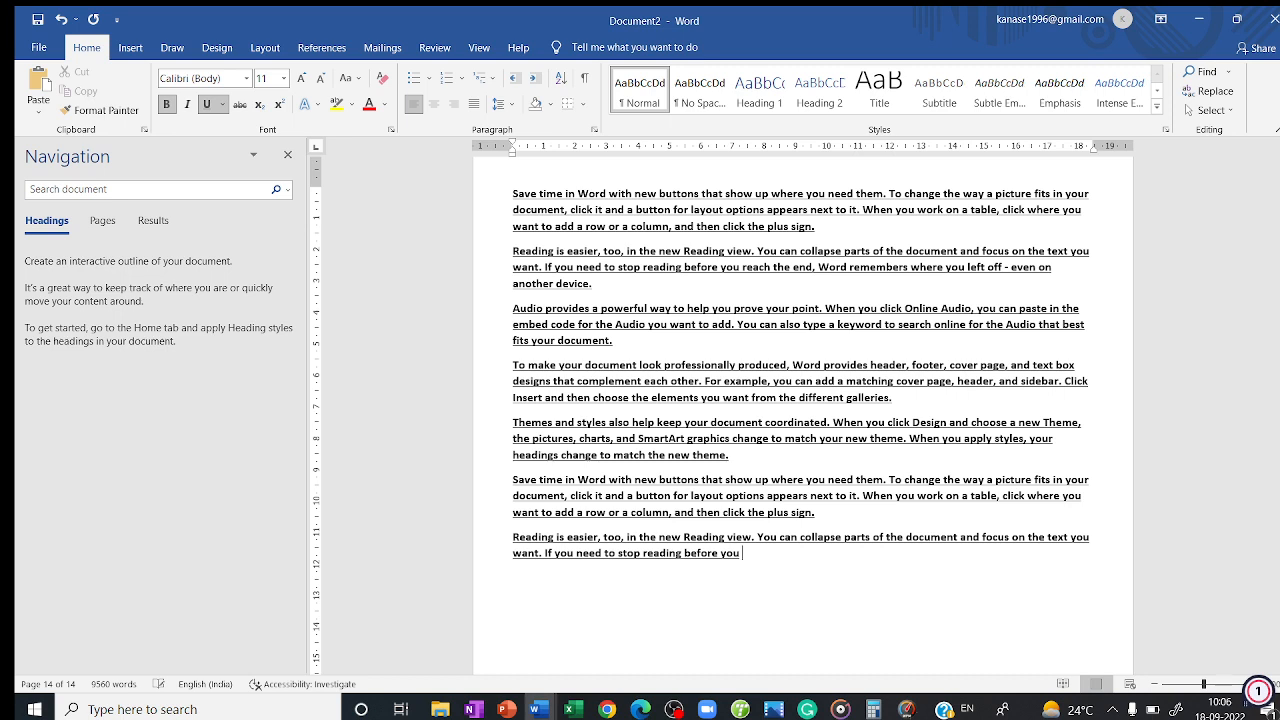
pyautogui.press('BackSpace')
pyautogui.press('BackSpace')
pyautogui.press('BackSpace')
pyautogui.press('BackSpace')
pyautogui.press('BackSpace')
pyautogui.press('BackSpace')
pyautogui.press('BackSpace')
pyautogui.press('BackSpace')
pyautogui.press('BackSpace')
pyautogui.press('BackSpace')
pyautogui.press('BackSpace')
pyautogui.press('BackSpace')
# - Restore the deleted words of the last paragraph from "before you reach the end" through "Word remembers where you left"
pyautogui.write('before you reach the end, Word rememb')
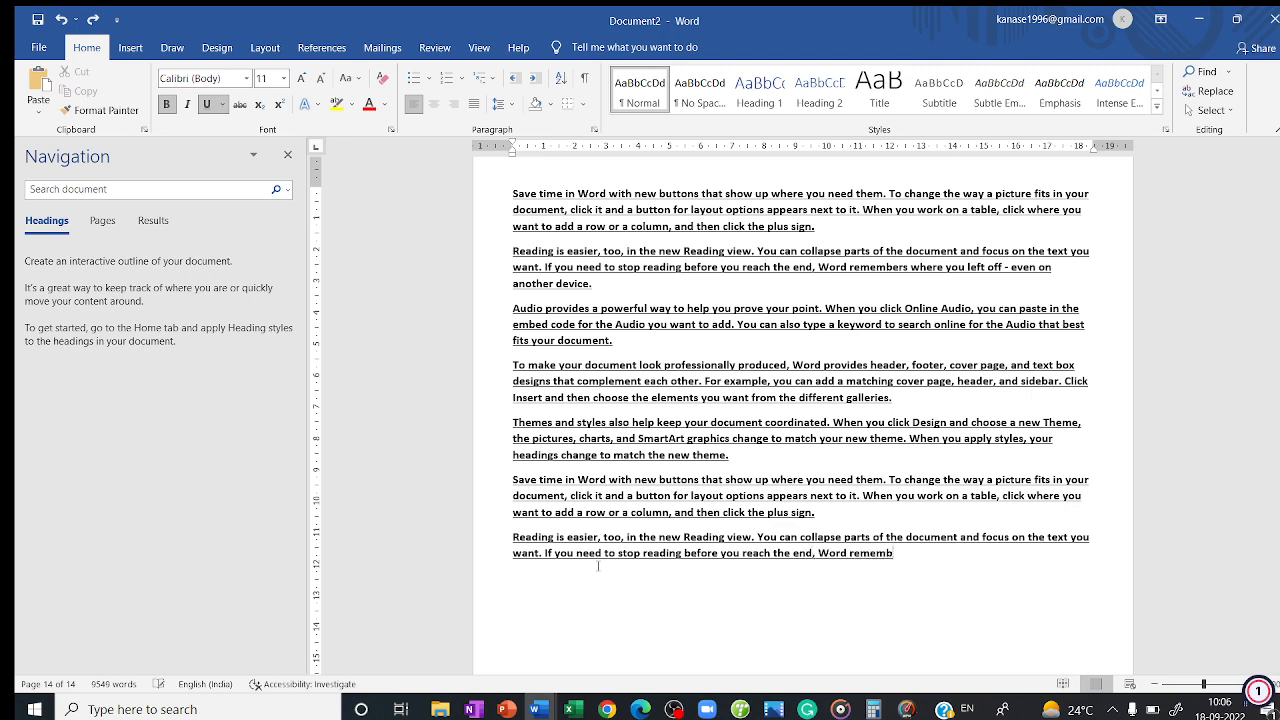
pyautogui.write('ers where you')
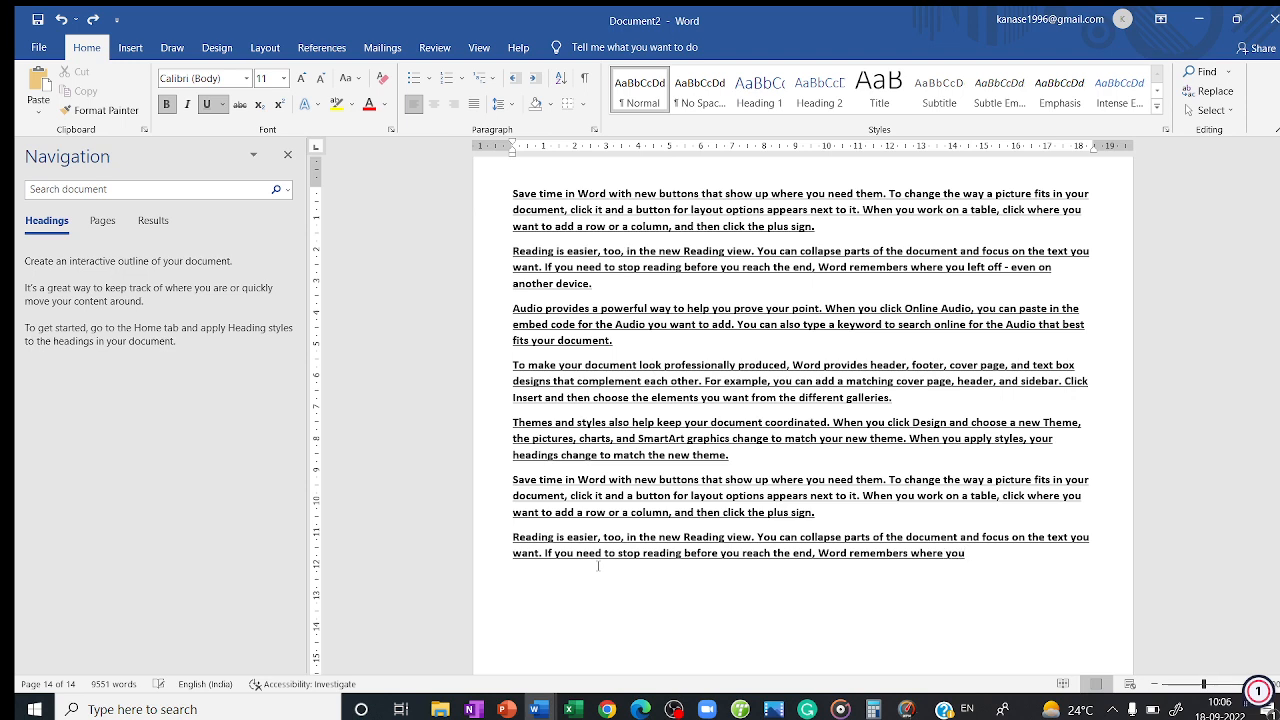
pyautogui.write(' left of')
# - Shorten the last paragraph so its final sentence ends with "before you reach the end."
pyautogui.press('BackSpace')
pyautogui.press('BackSpace')
pyautogui.press('BackSpace')
pyautogui.press('BackSpace')
pyautogui.press('BackSpace')
pyautogui.press('BackSpace')
pyautogui.press('BackSpace')
pyautogui.press('BackSpace')
pyautogui.press('BackSpace')
pyautogui.press('BackSpace')
pyautogui.press('BackSpace')
pyautogui.press('BackSpace')
pyautogui.press('BackSpace')
pyautogui.press('BackSpace')
pyautogui.press('BackSpace')
pyautogui.press('BackSpace')
pyautogui.press('BackSpace')
pyautogui.press('BackSpace')
pyautogui.press('BackSpace')
pyautogui.press('BackSpace')
pyautogui.press('BackSpace')
pyautogui.press('BackSpace')
pyautogui.press('BackSpace')
pyautogui.press('BackSpace')
pyautogui.press('BackSpace')
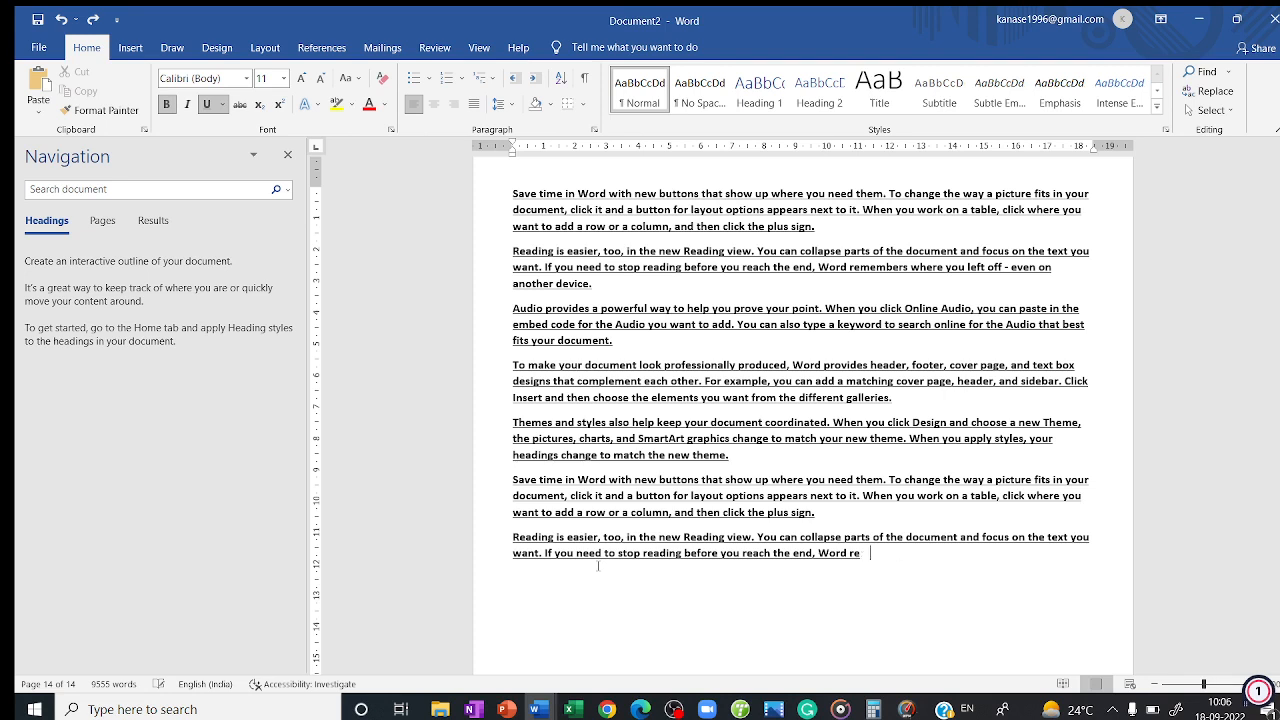
pyautogui.press('BackSpace')
pyautogui.press('BackSpace')
pyautogui.press('BackSpace')
pyautogui.press('BackSpace')
pyautogui.press('BackSpace')
pyautogui.press('BackSpace')
pyautogui.press('BackSpace')
pyautogui.press('BackSpace')
pyautogui.press('BackSpace')
pyautogui.press('BackSpace')
pyautogui.write('.')
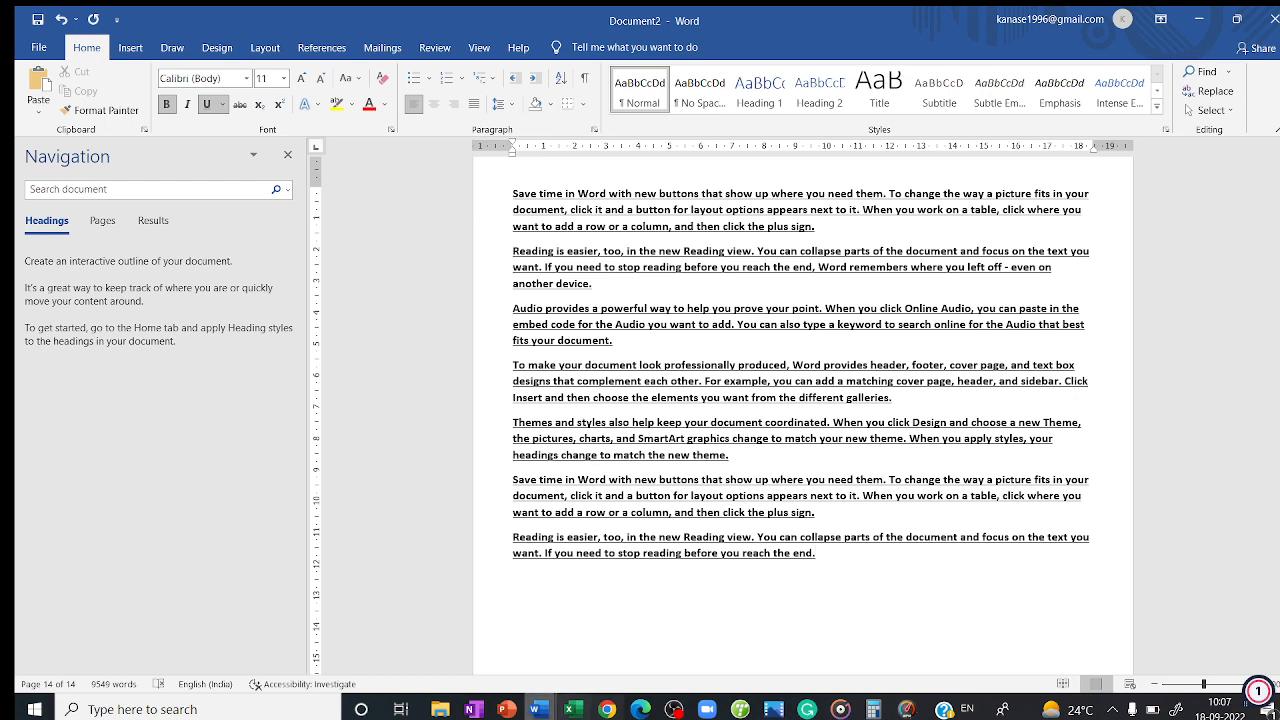
pyautogui.click(463, 485)
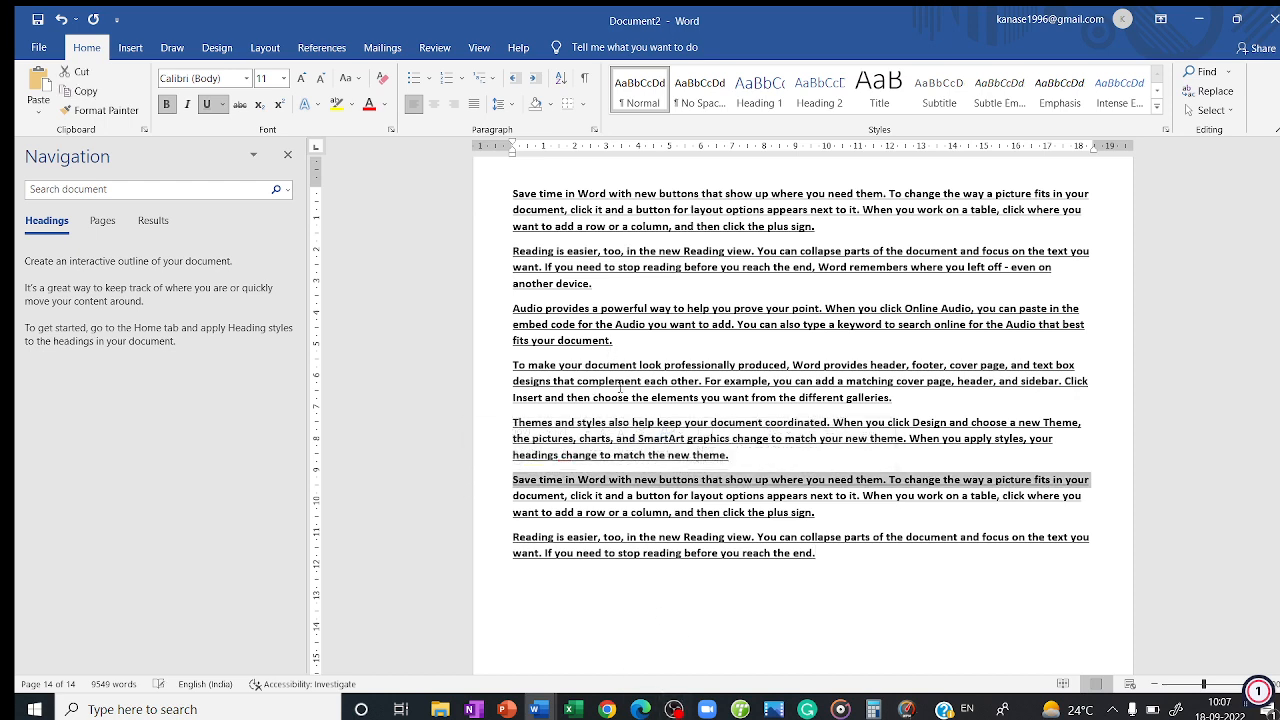
pyautogui.moveTo(672, 709)
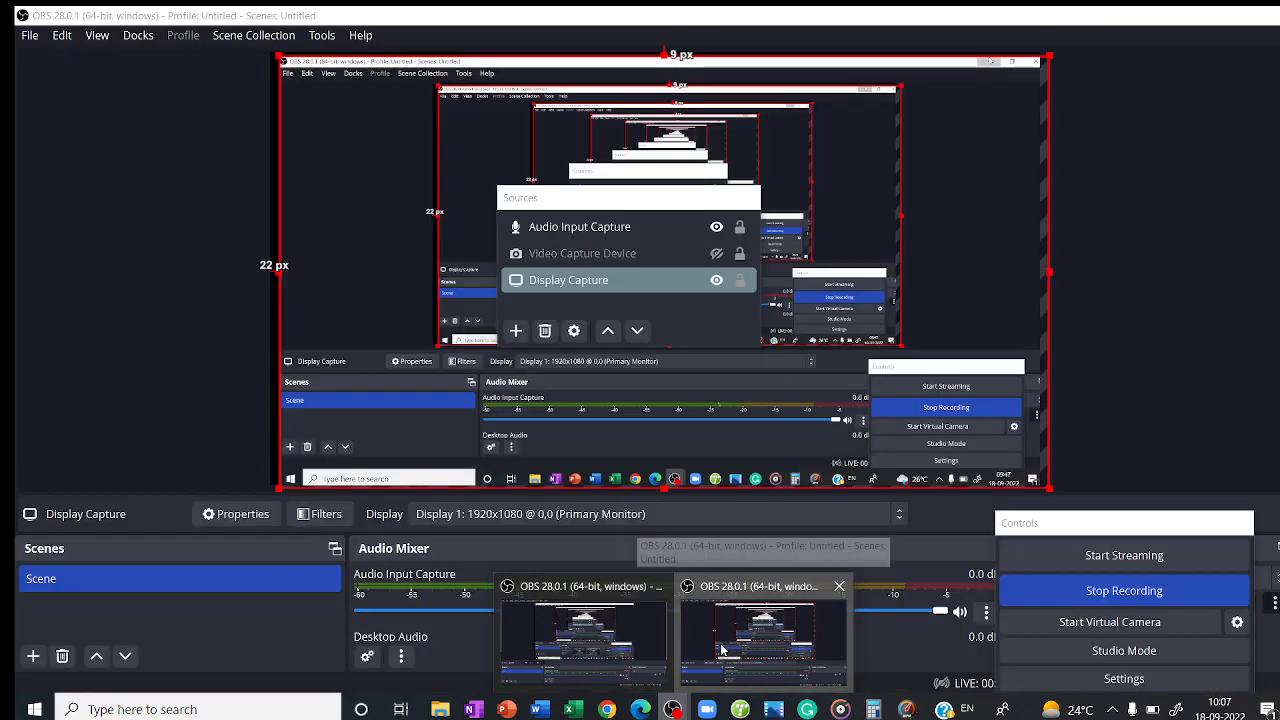
pyautogui.click(722, 650)
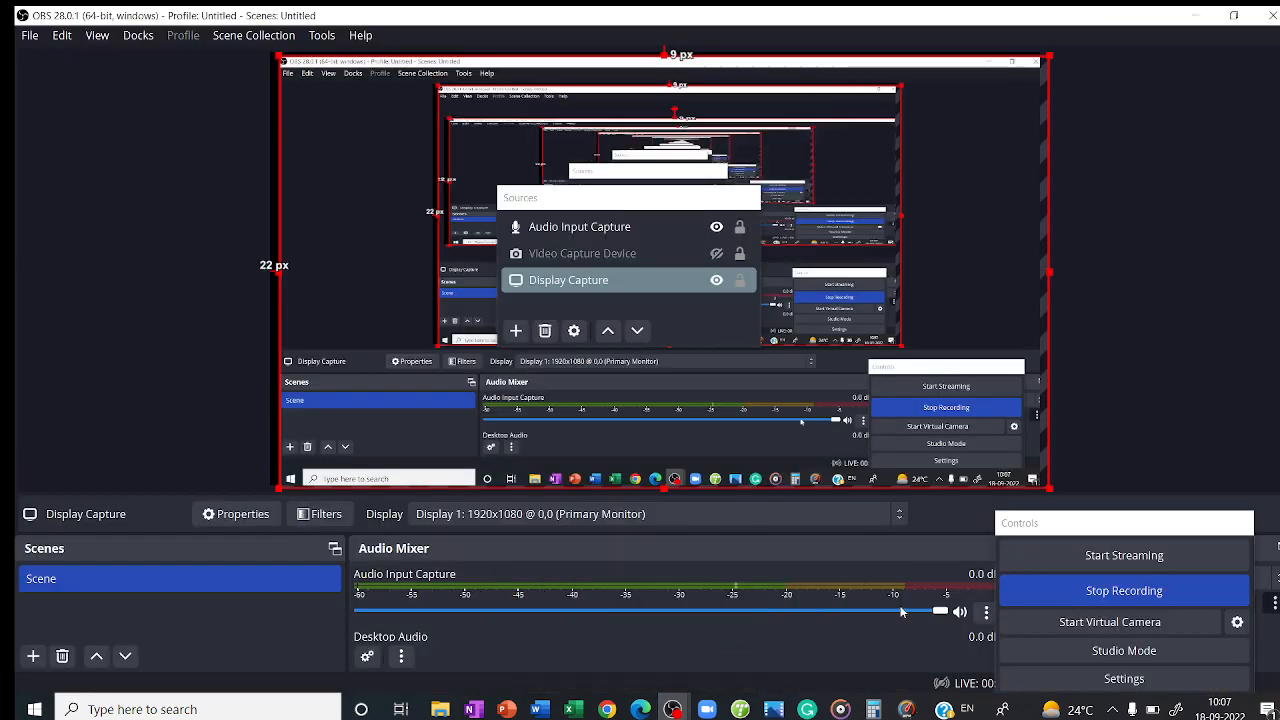